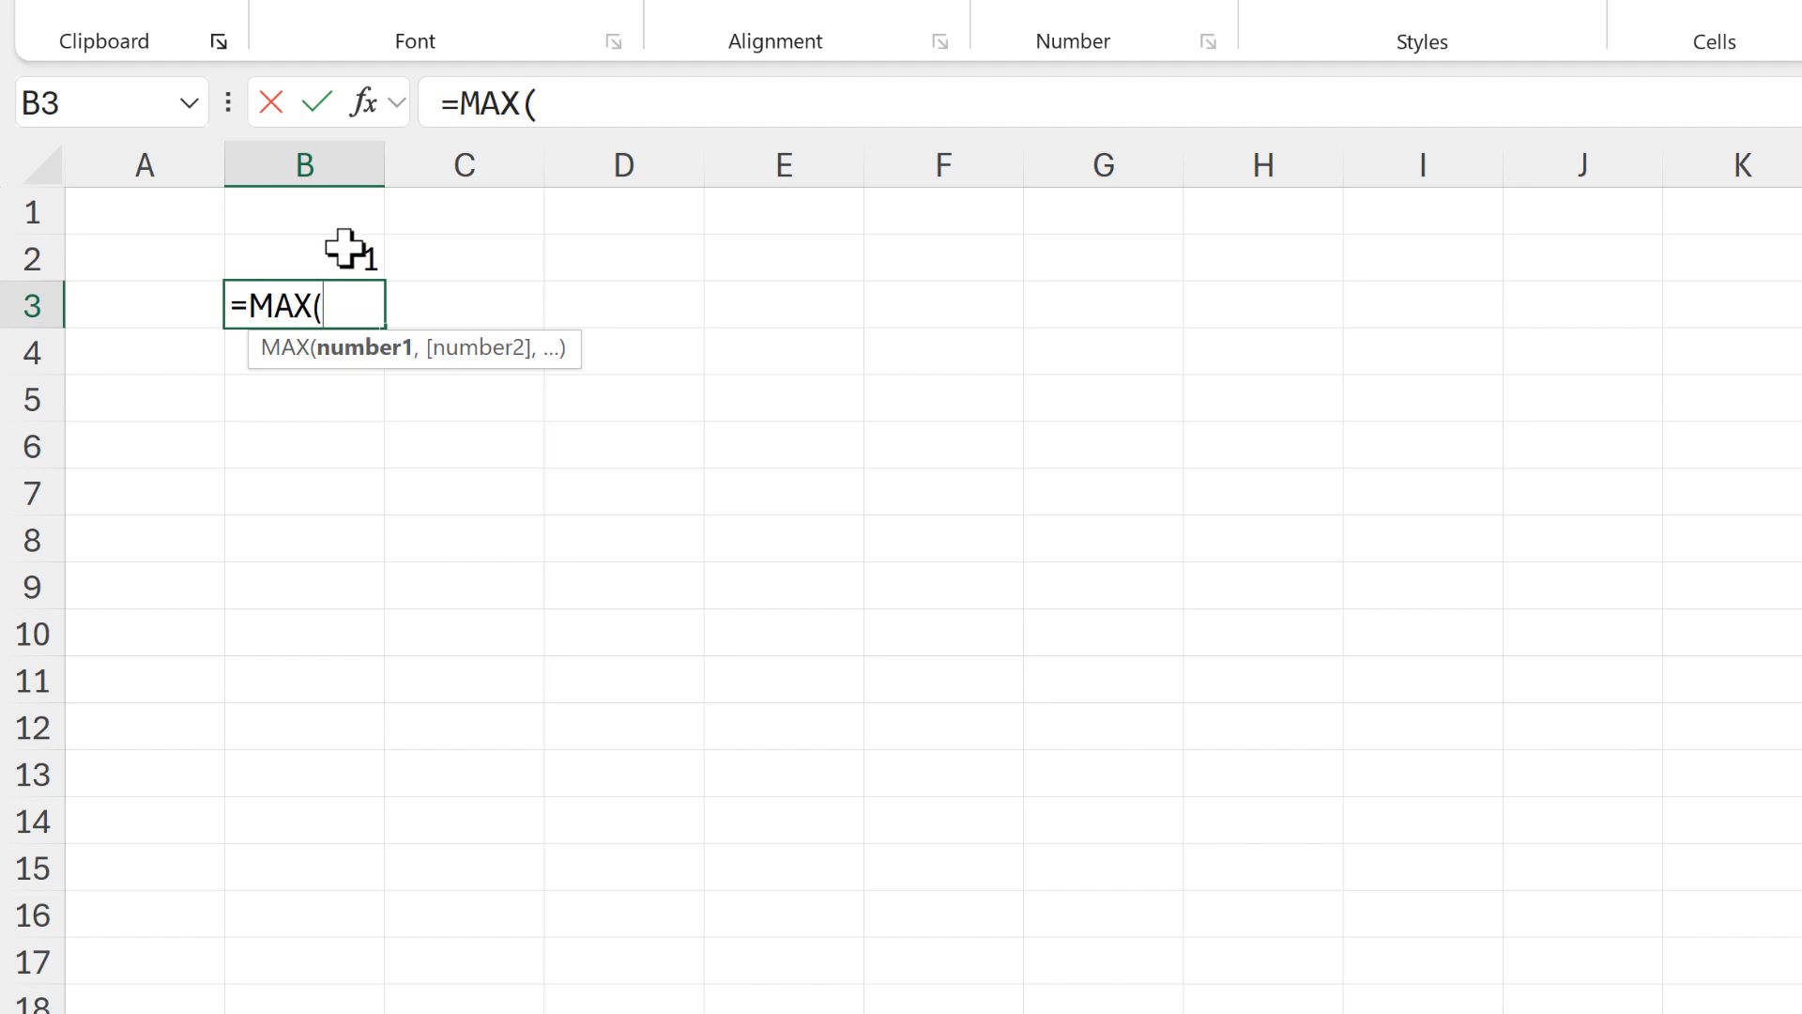
Complete the formula in B3 as =MAX(B$2:B2)+1, locking only the row of the range's starting reference
click(345, 248)
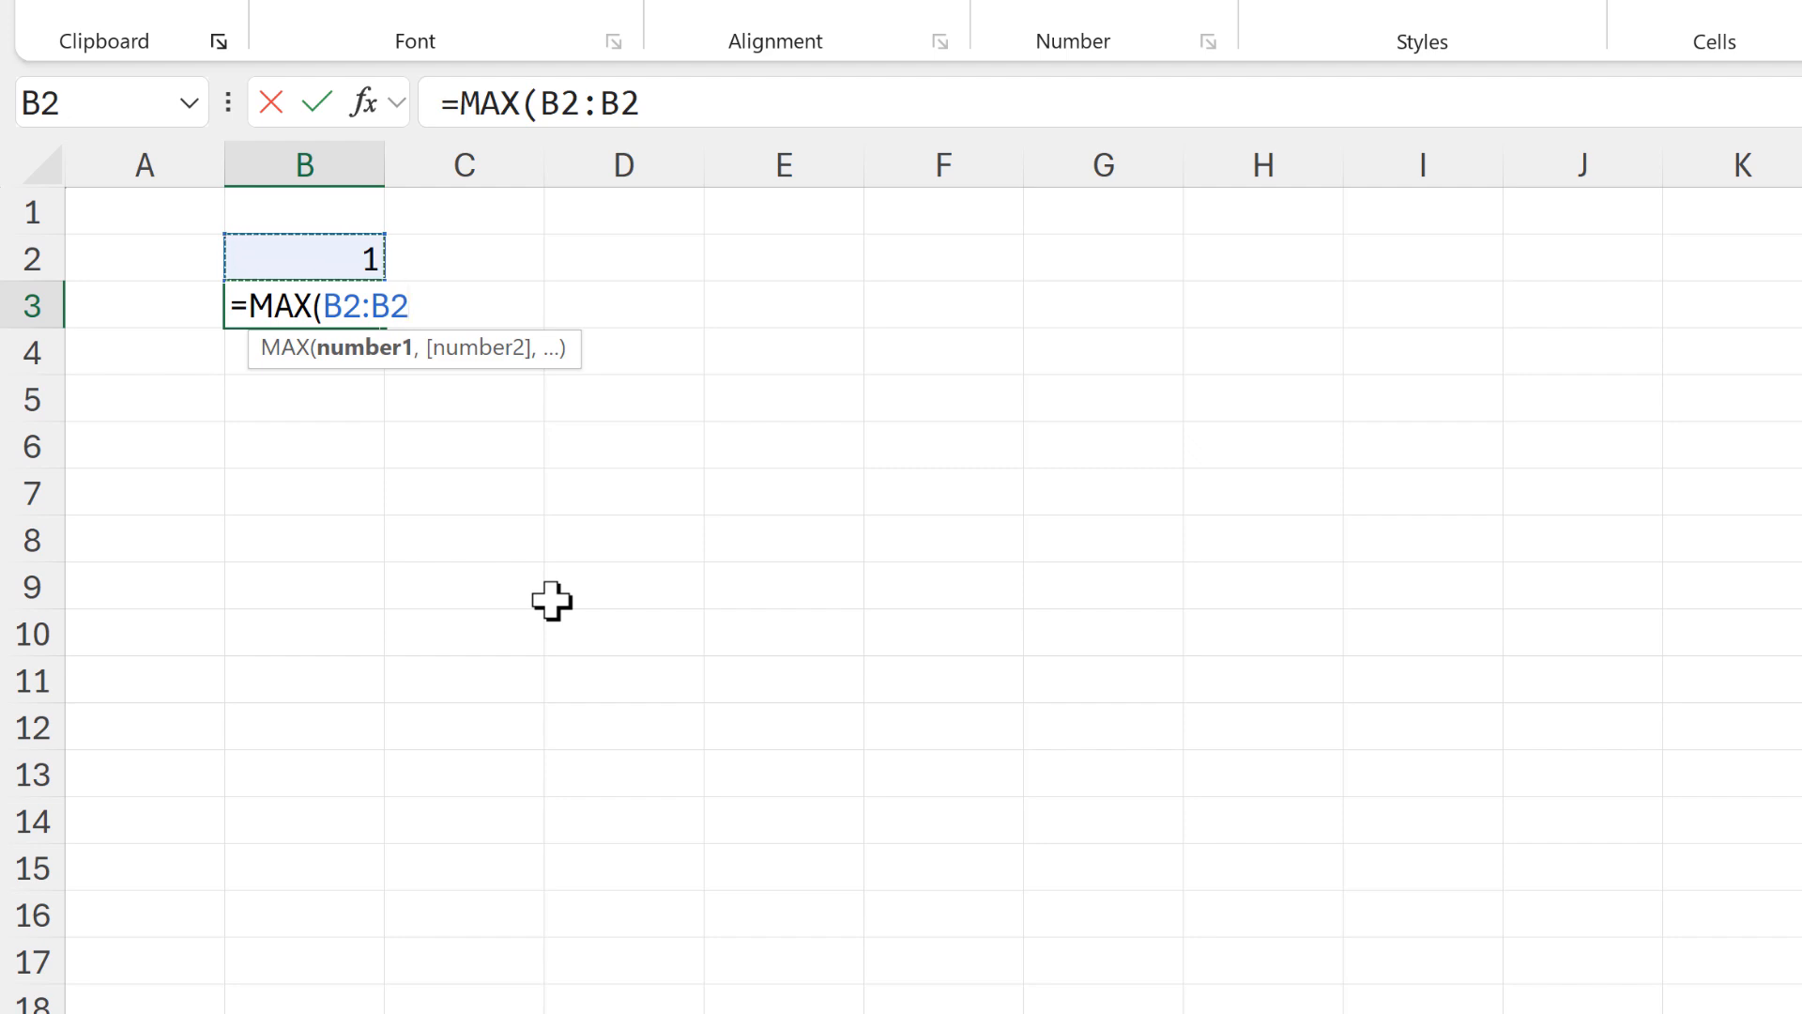
click(347, 305)
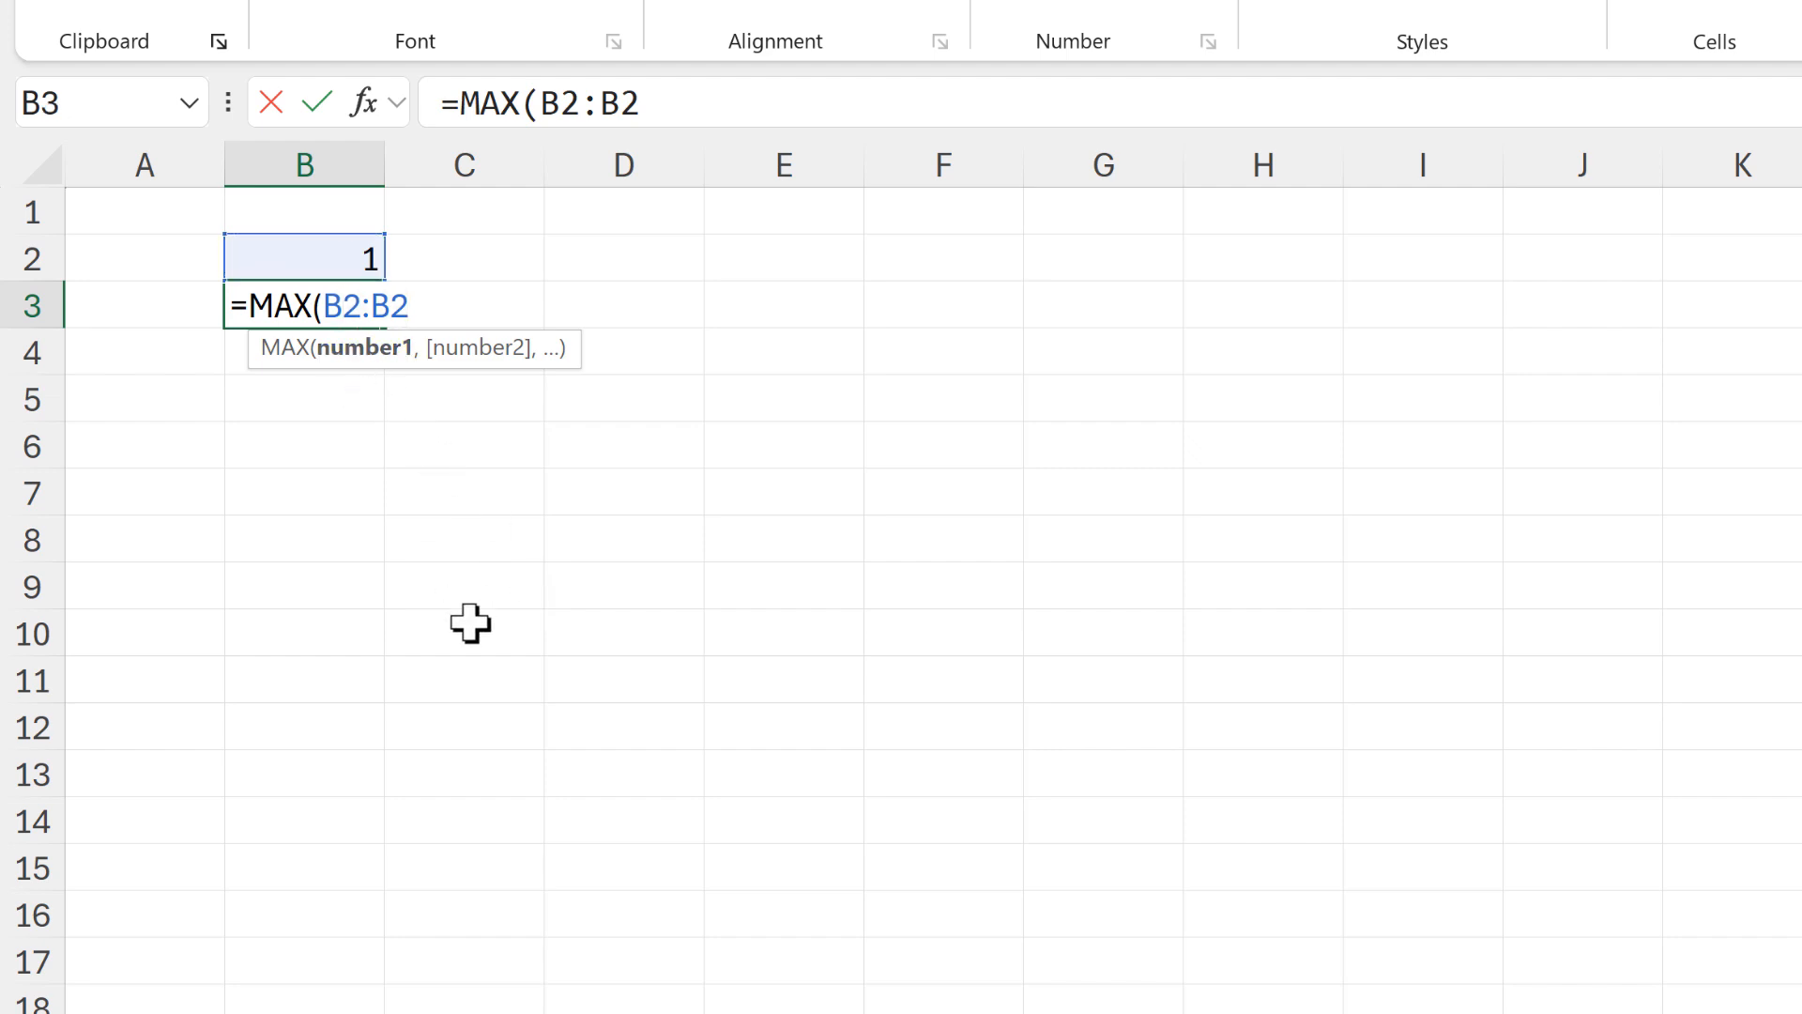
key(F4)
key(F4)
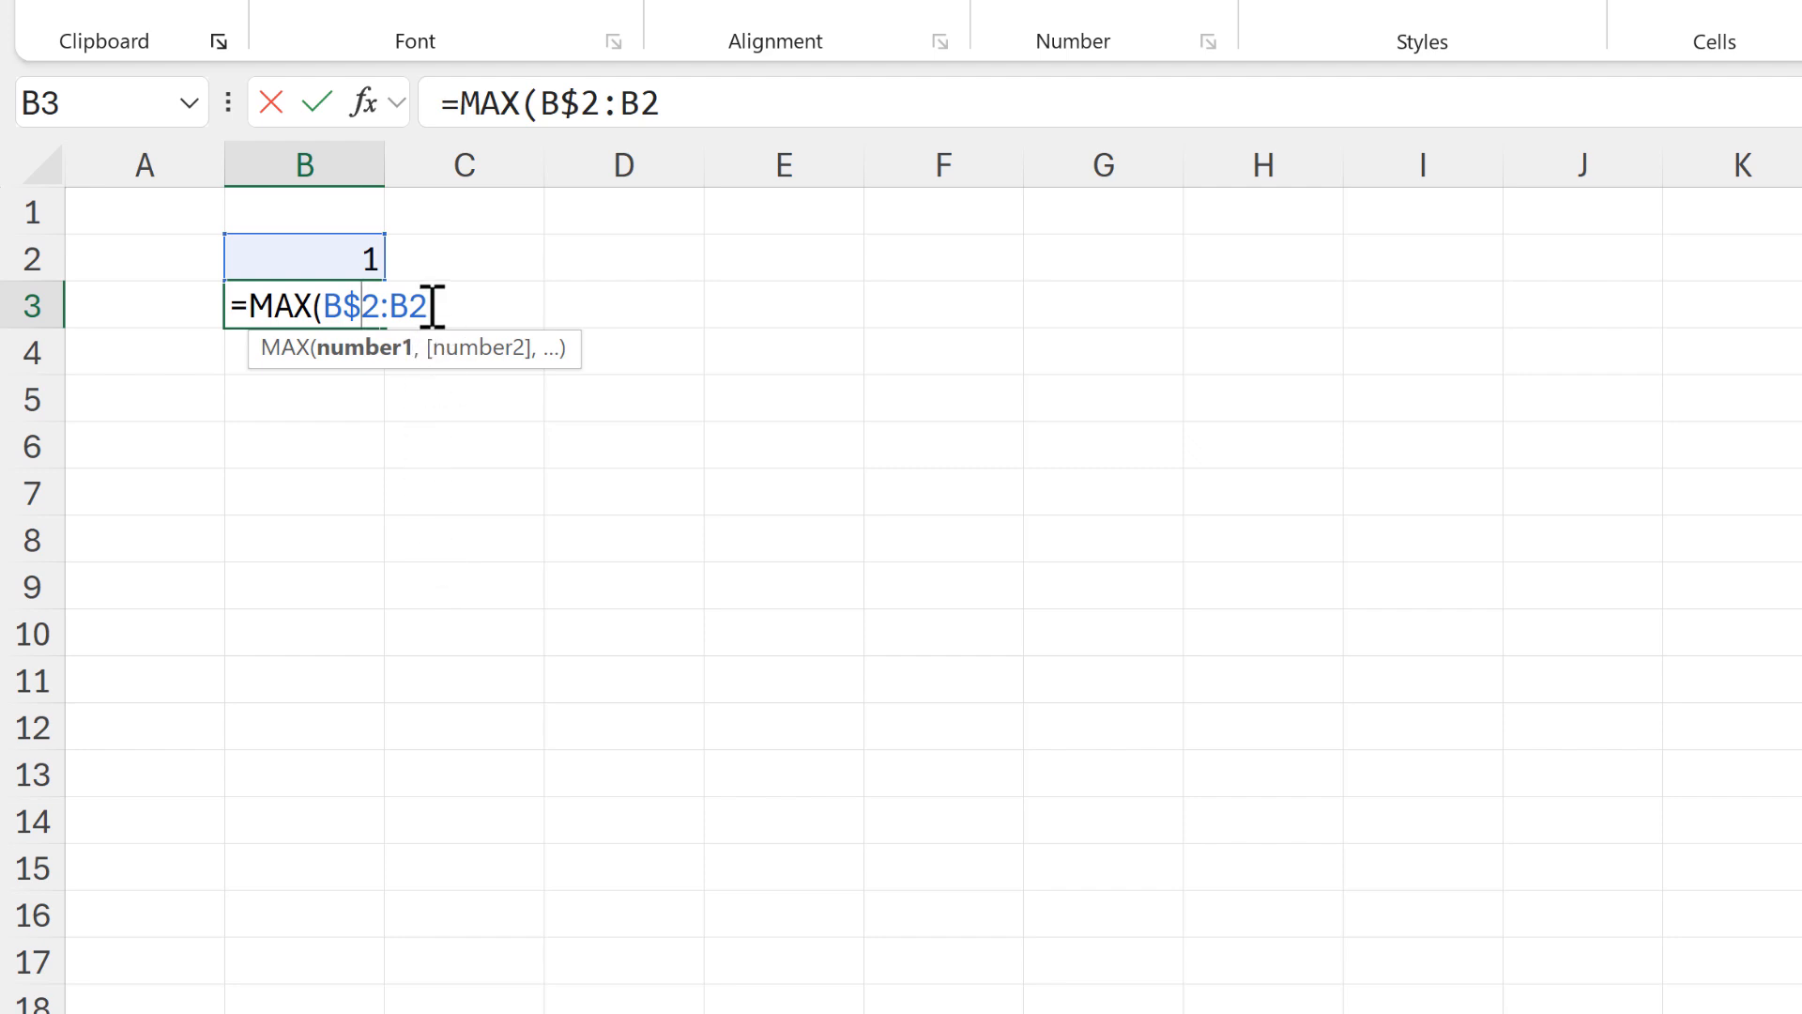
drag(428, 306, 400, 310)
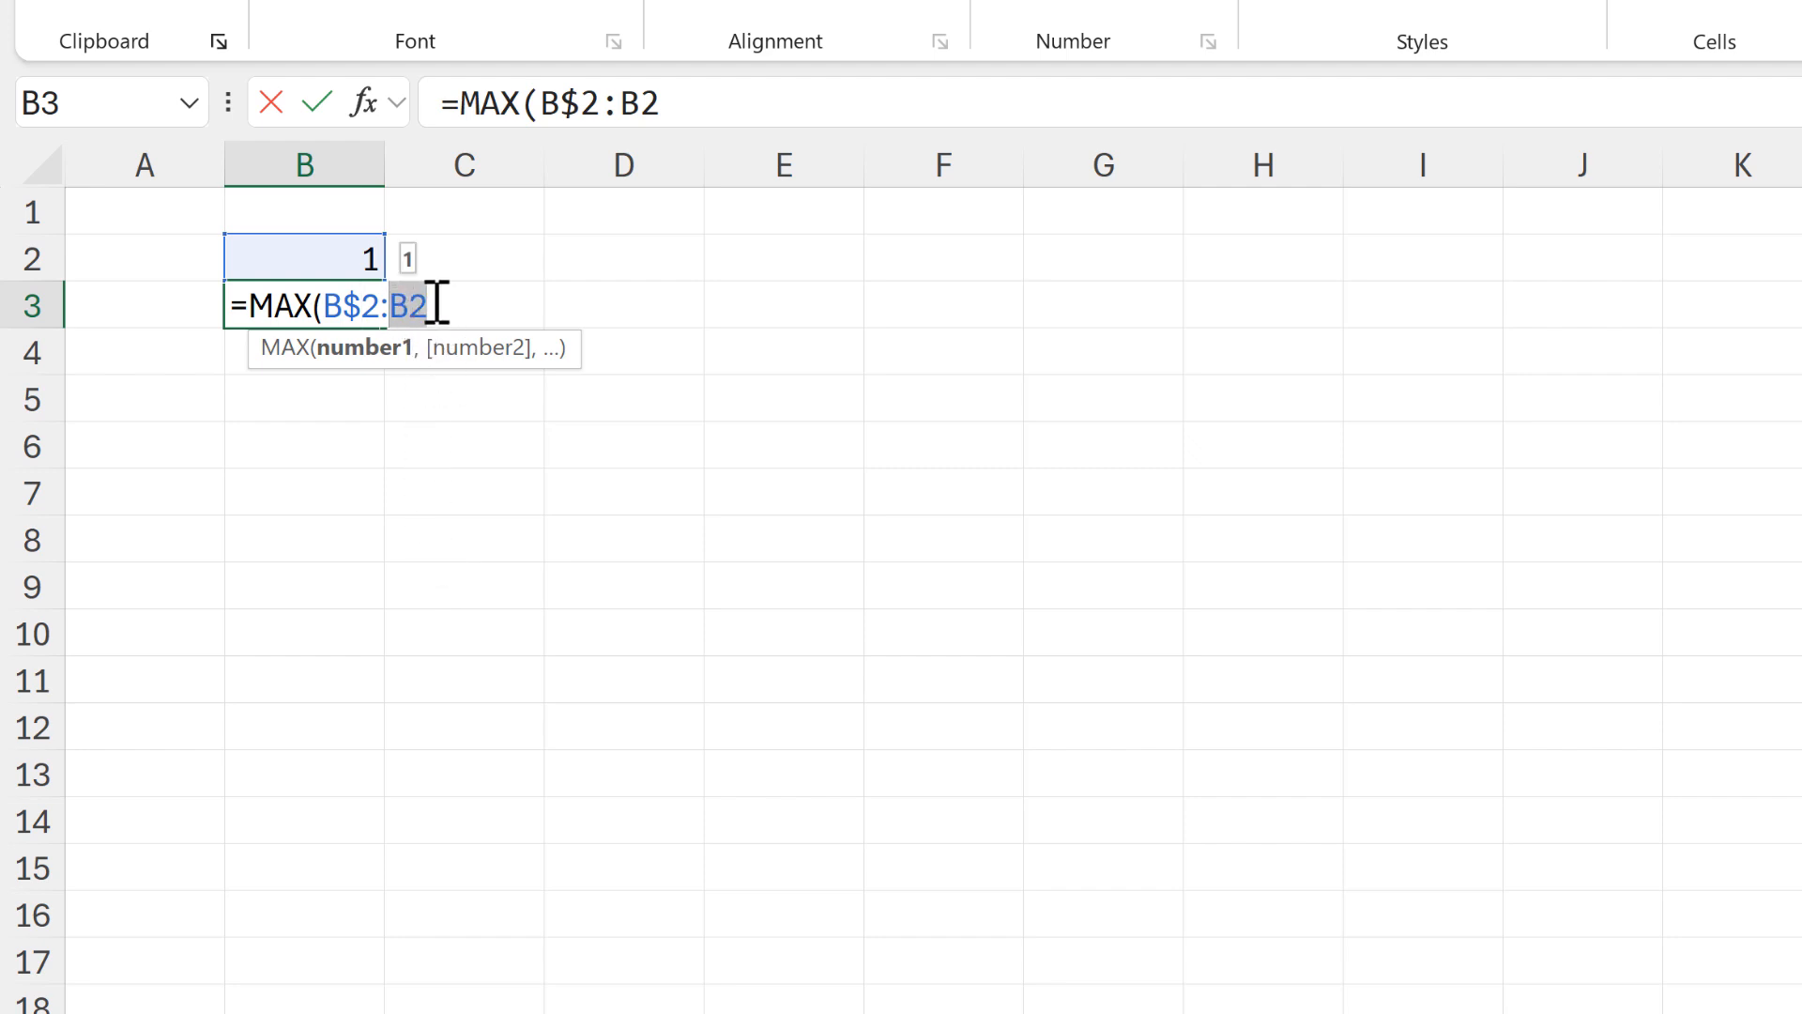
key(Right)
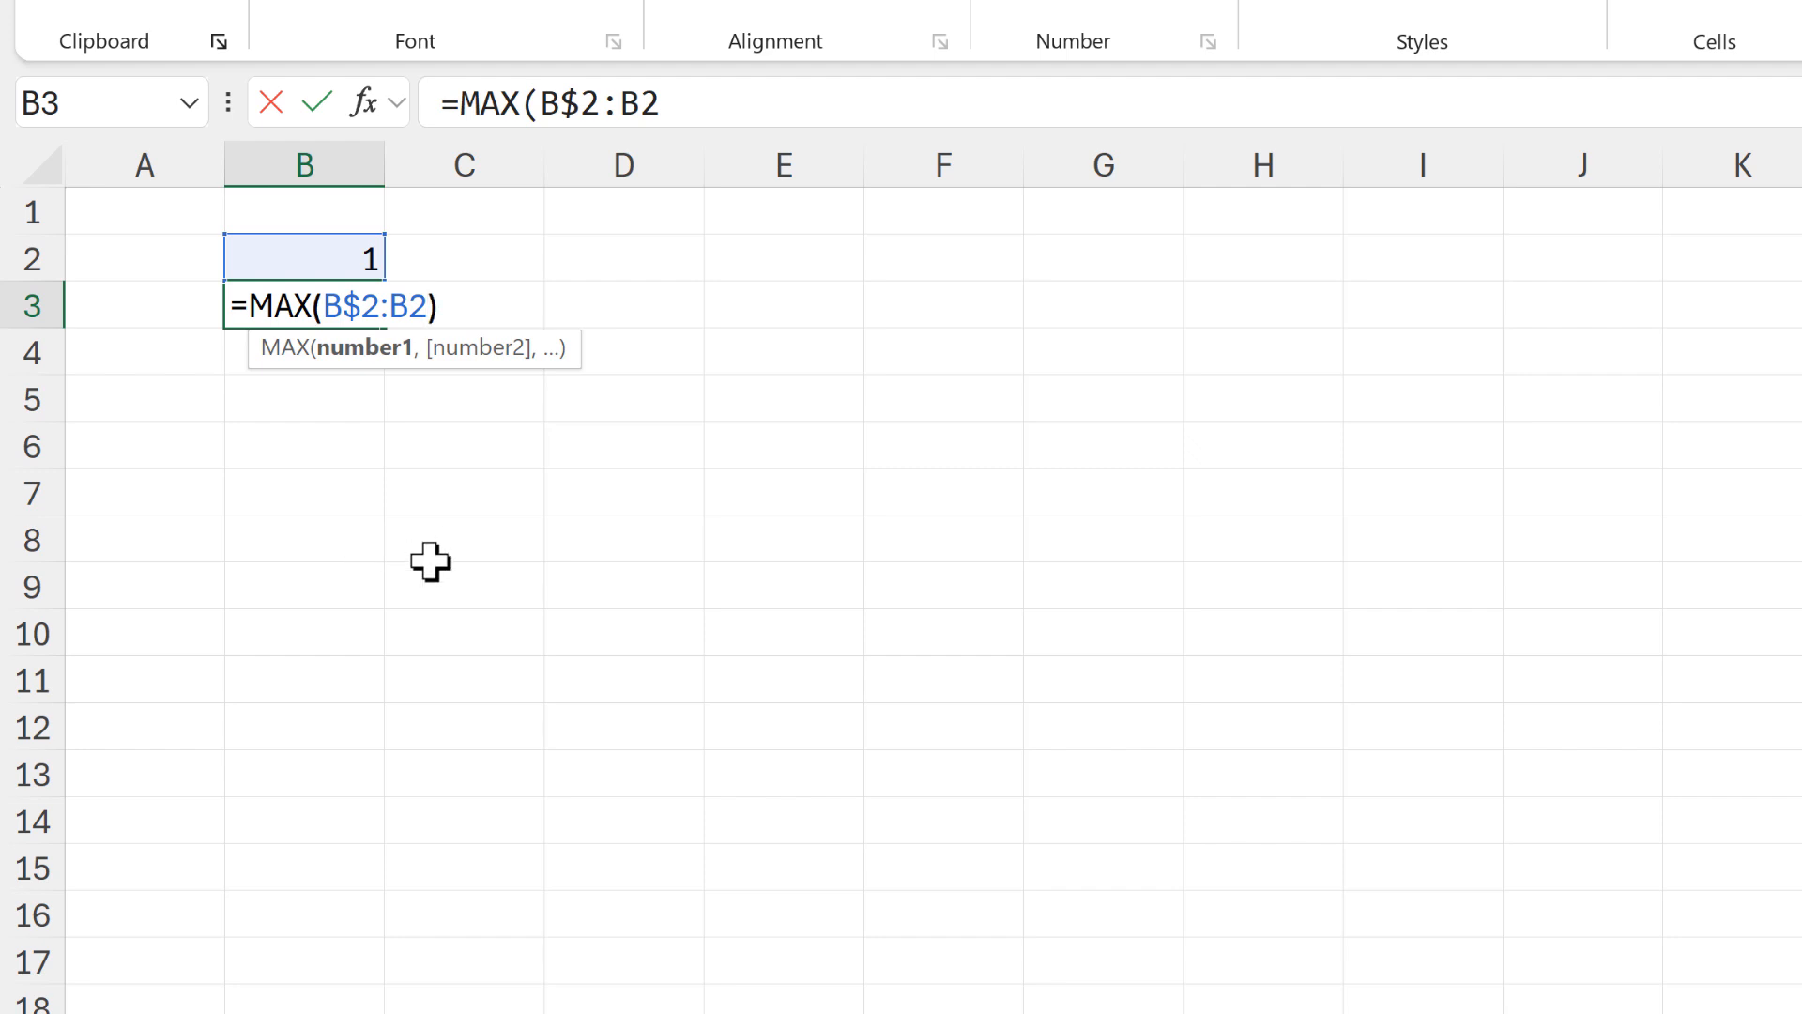
text()+)
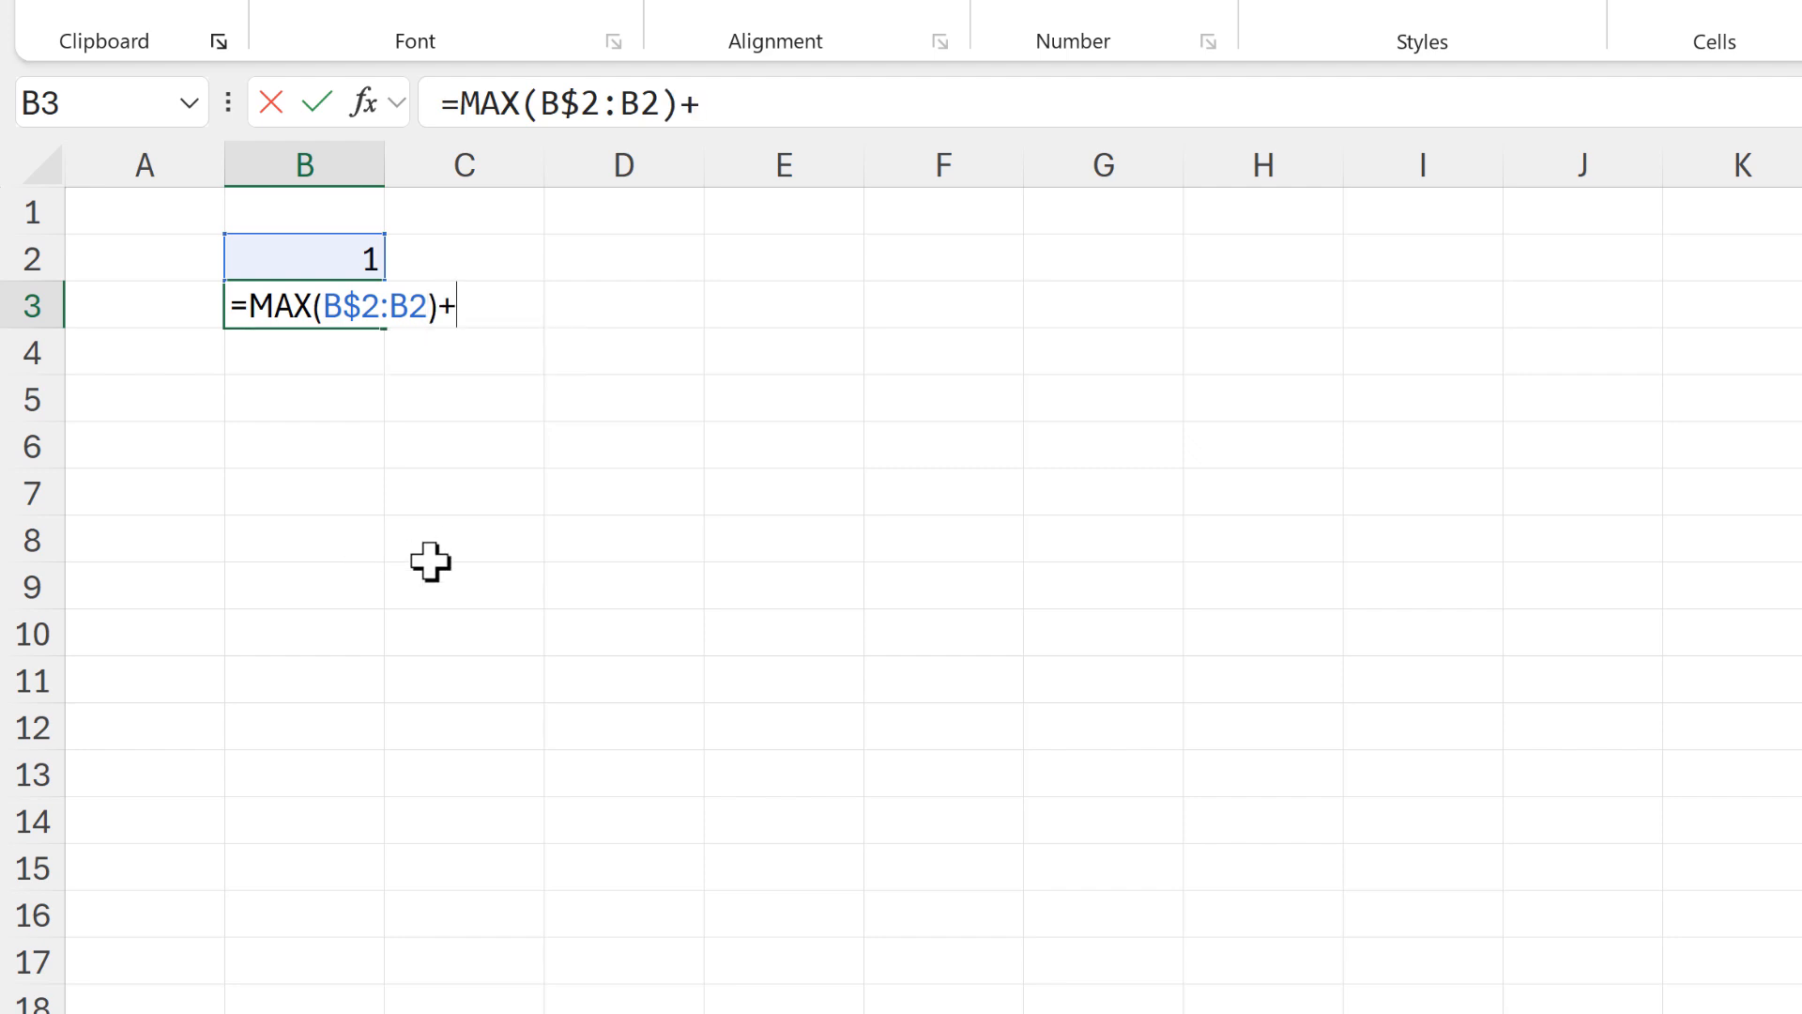
text(1)
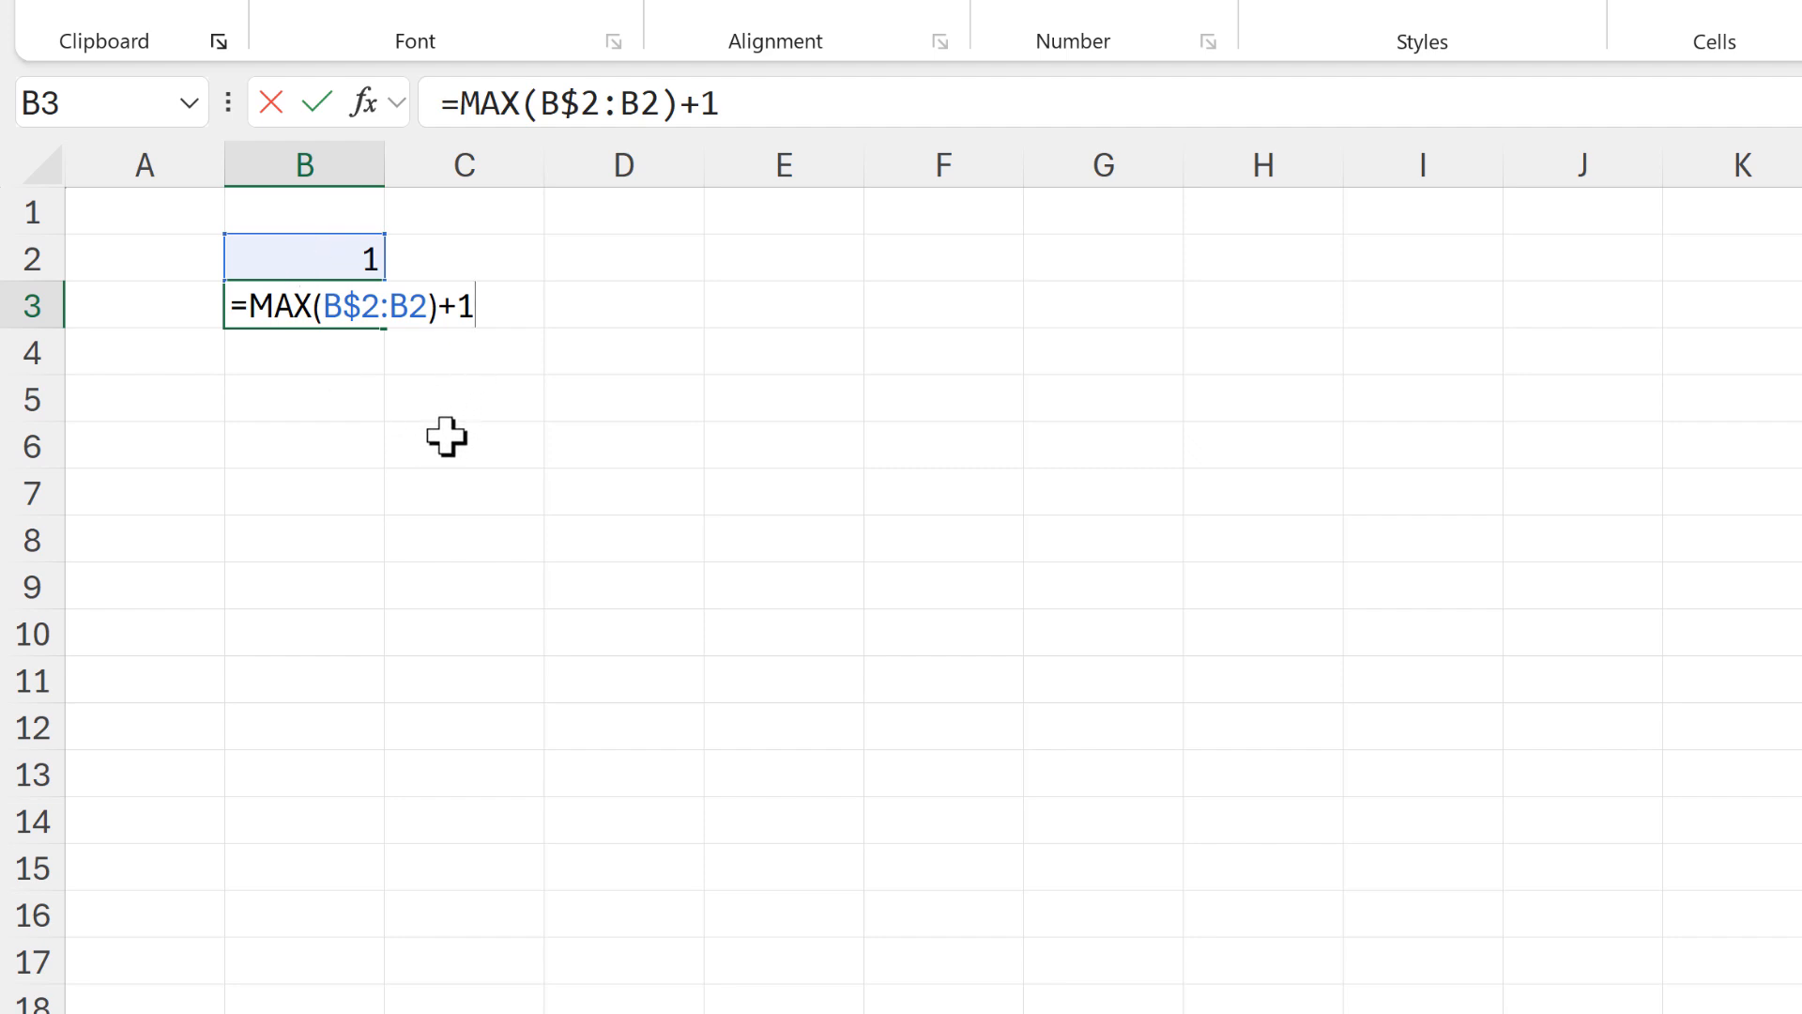
key(Return)
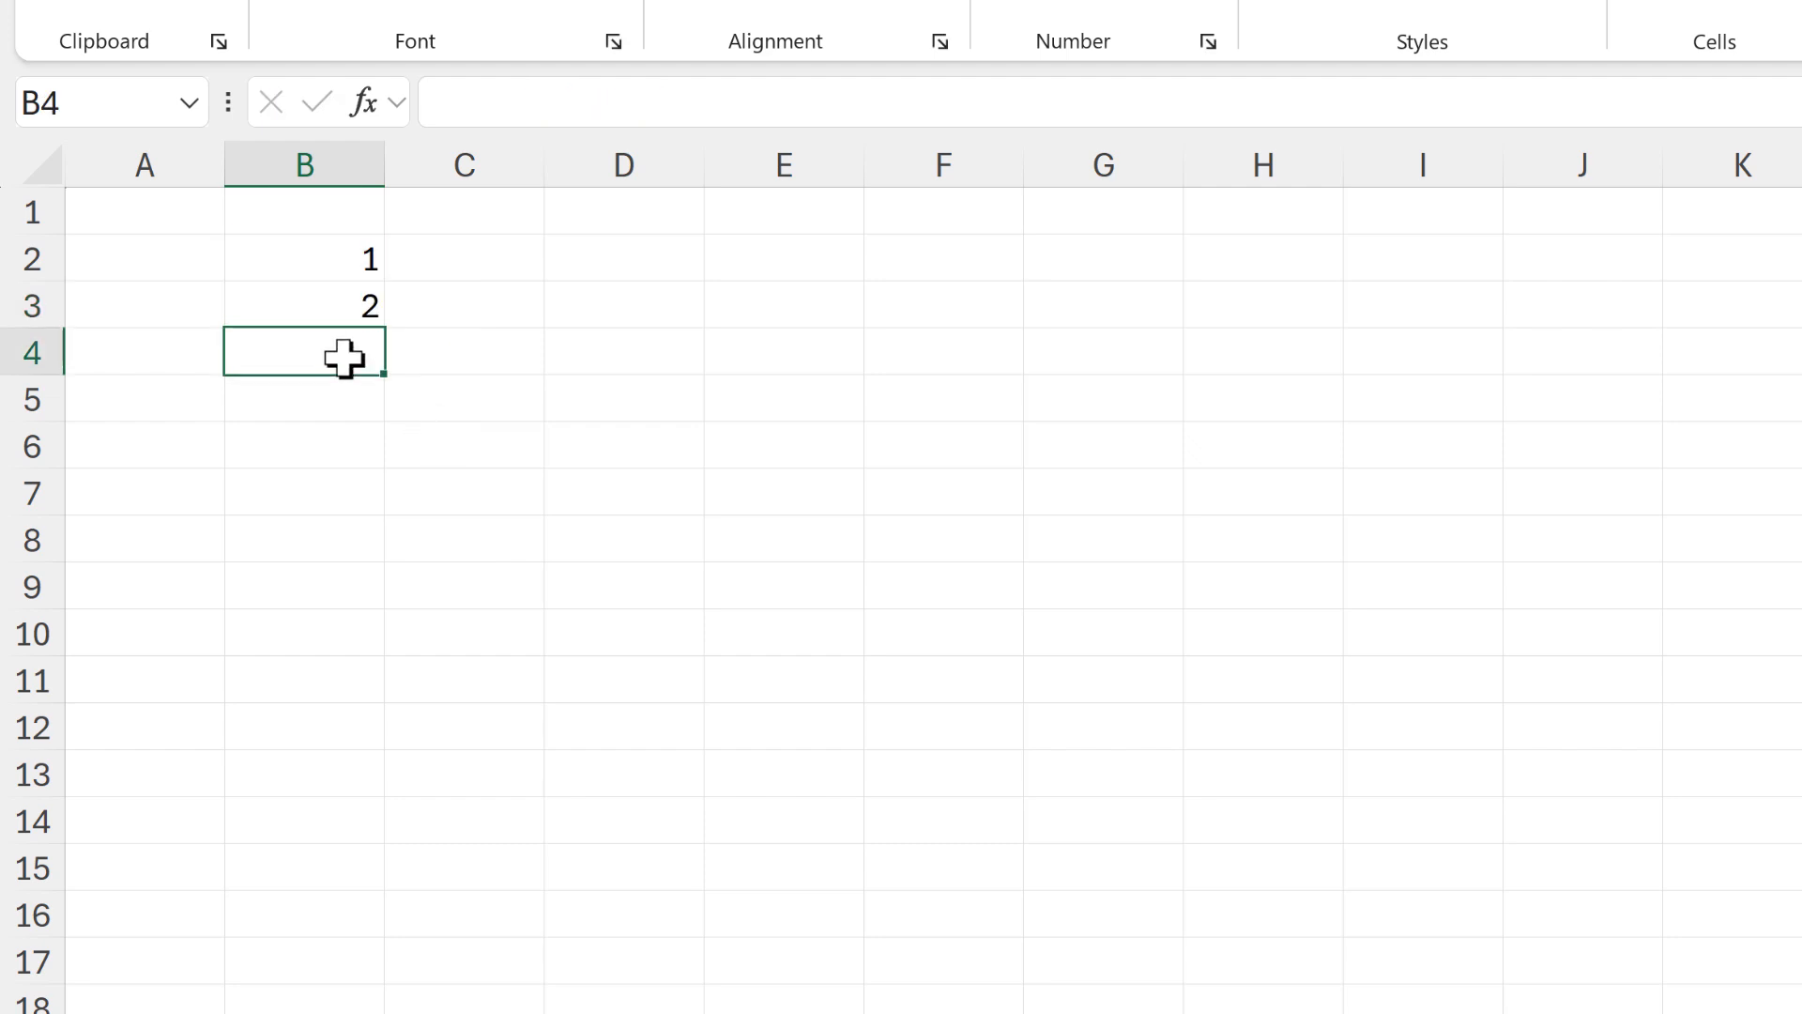
Fill the B3 formula down to B4, check its expanding range, and continue the fill through B15
click(331, 299)
drag(385, 373, 354, 354)
click(354, 354)
click(817, 102)
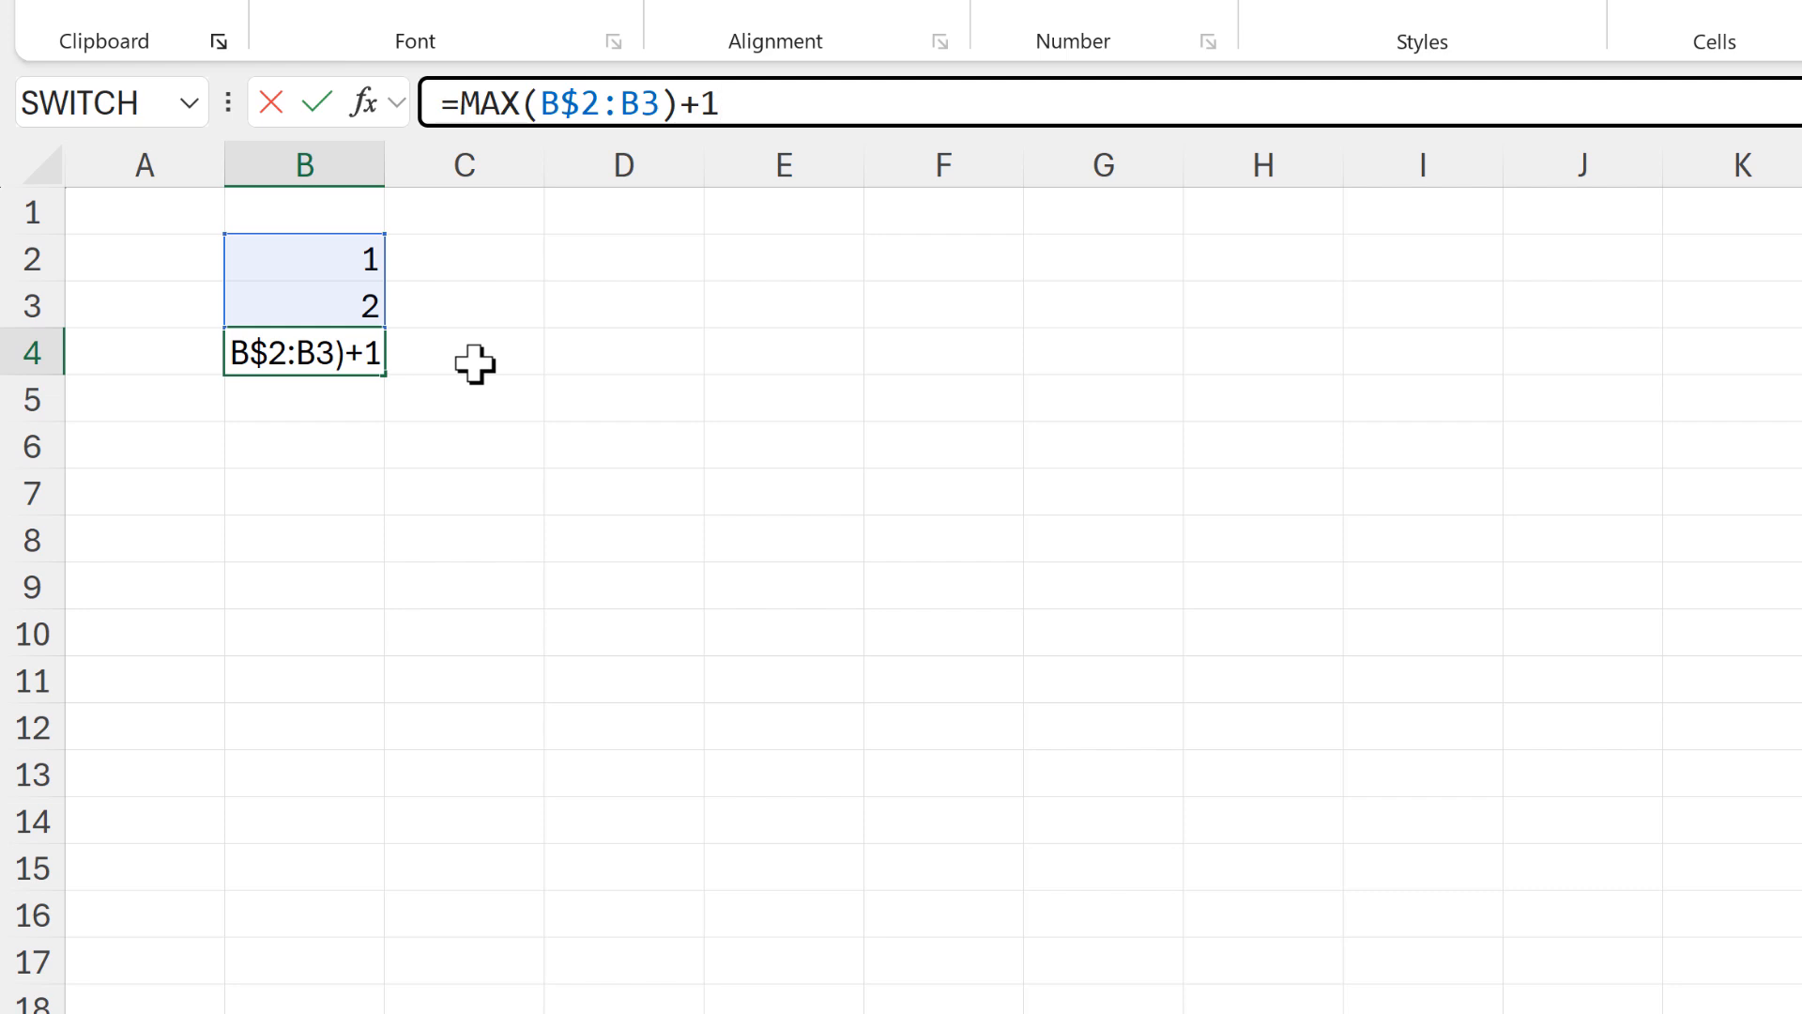
key(Return)
click(361, 360)
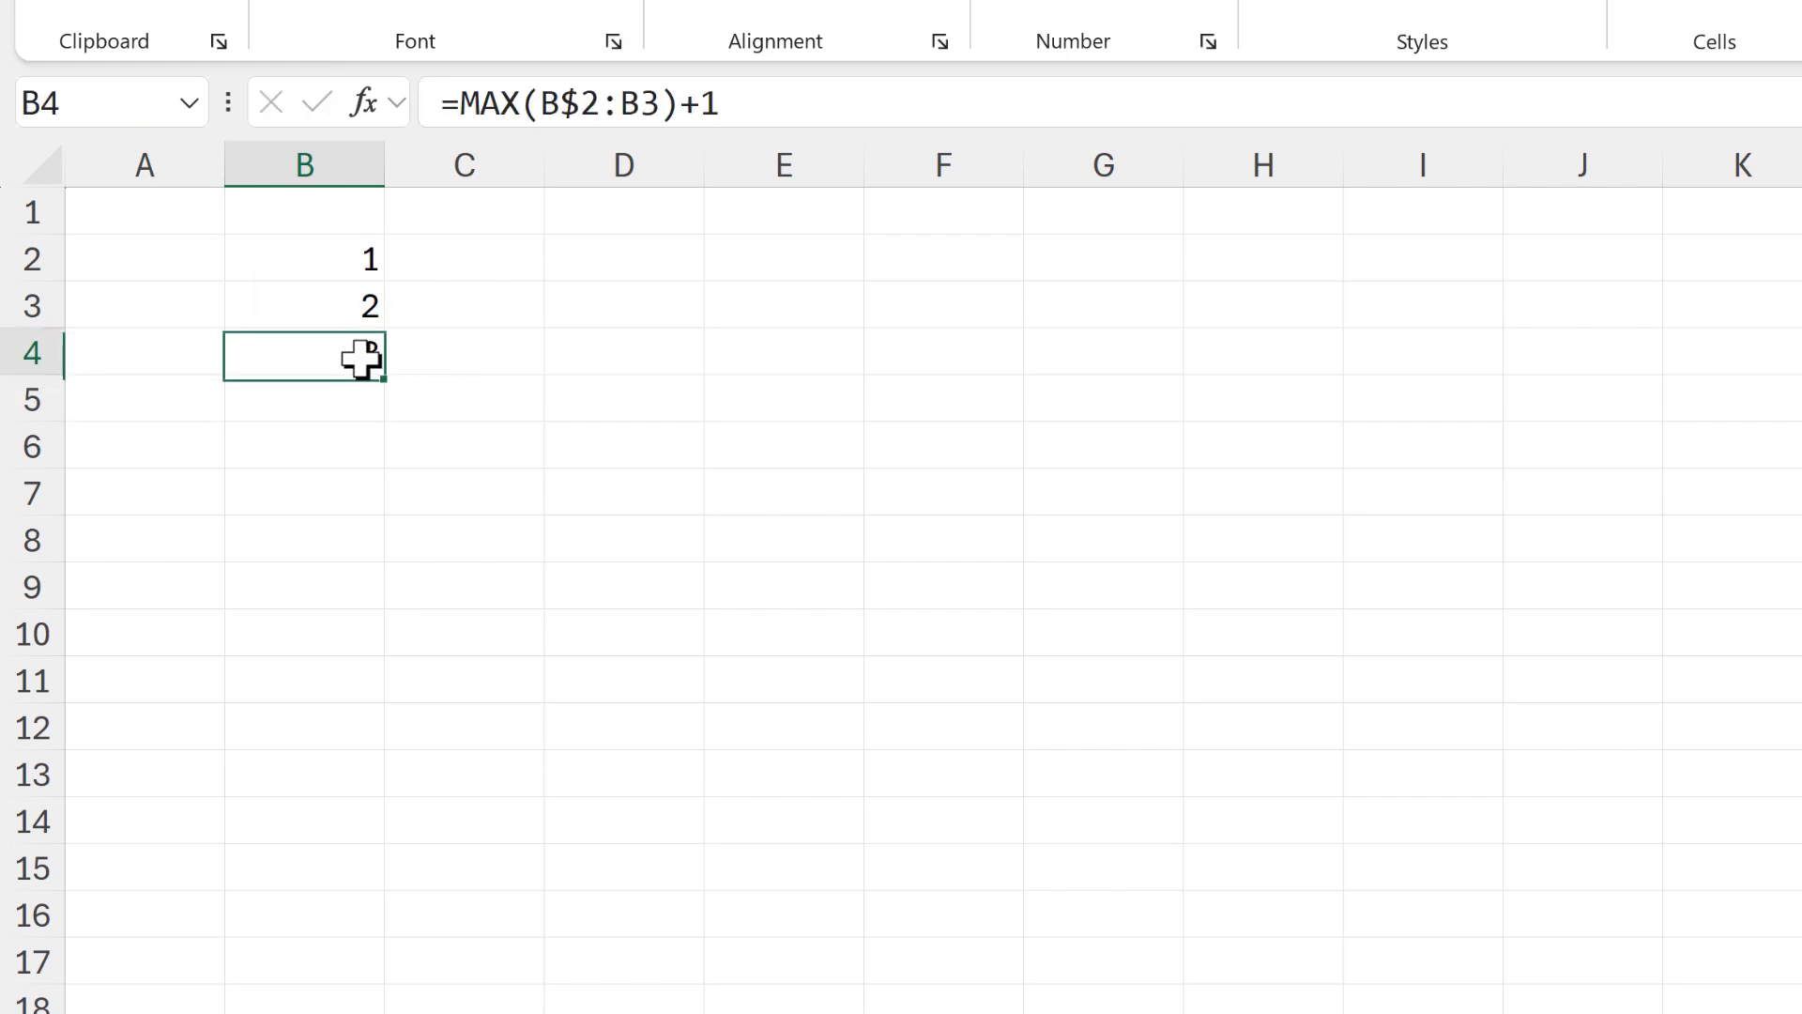
drag(385, 373, 374, 886)
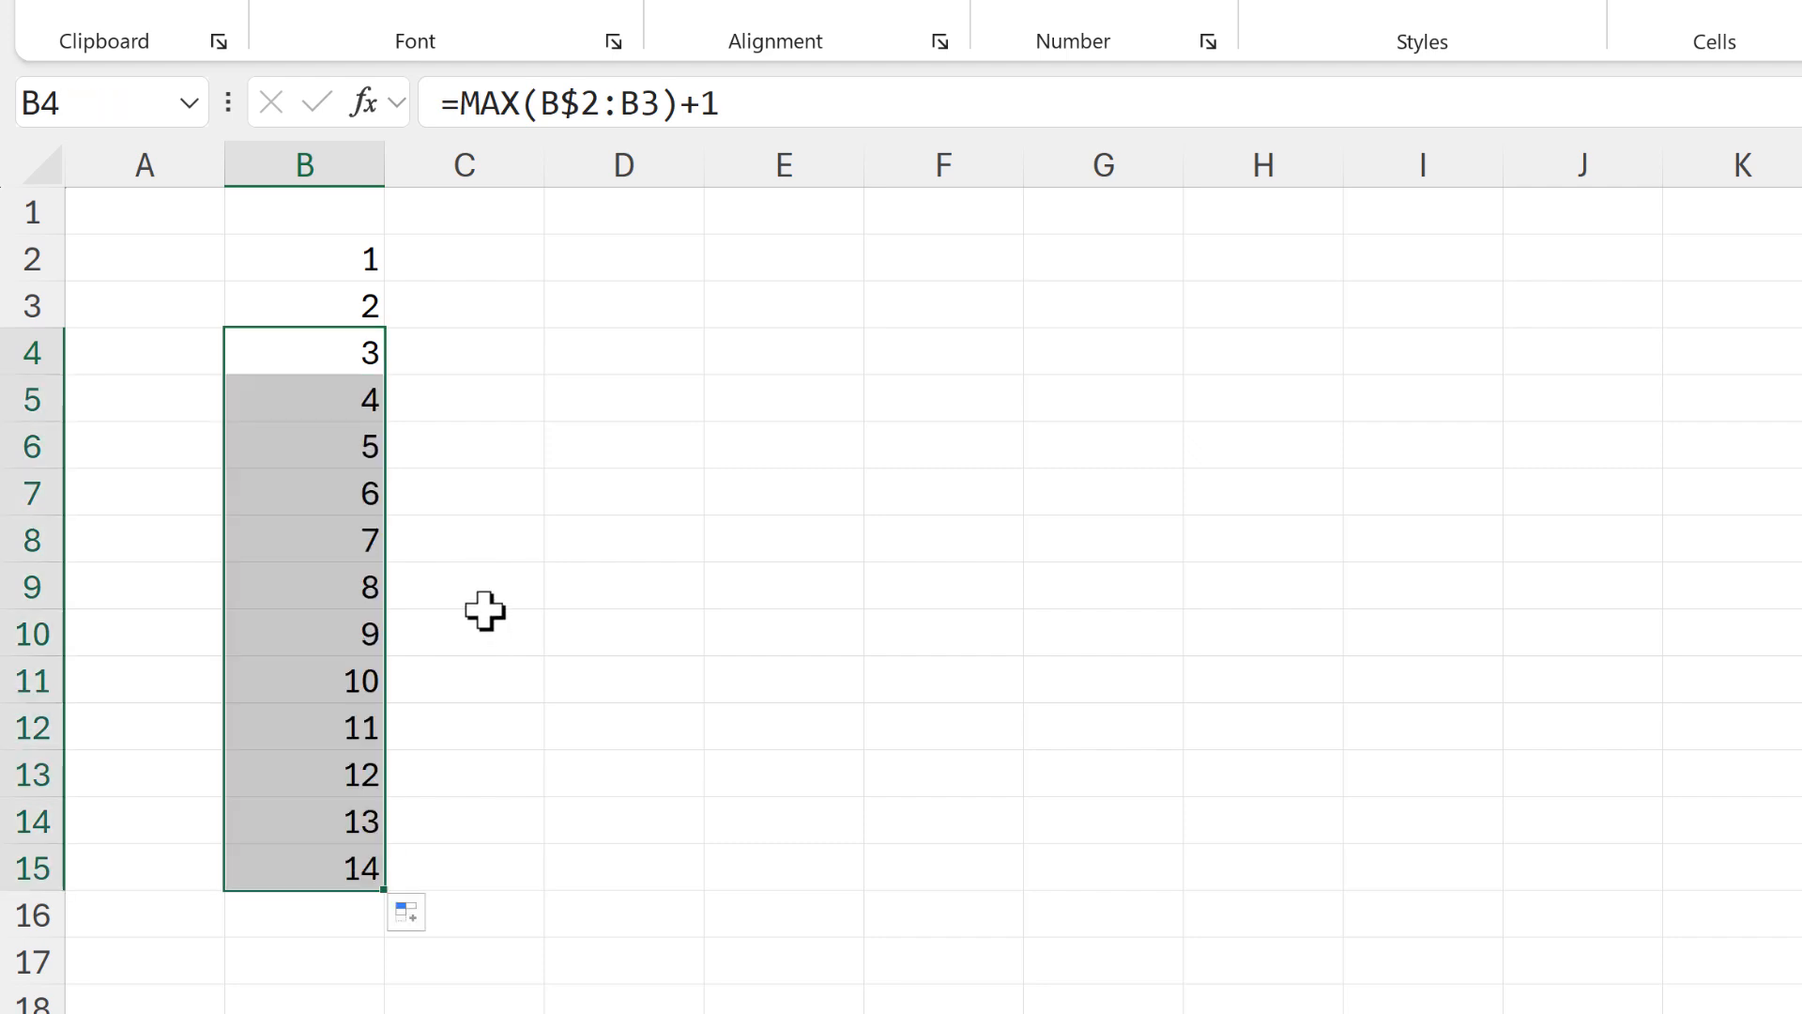
Clear cell B9 to leave a gap in the sequence and inspect the range used by the formula in B10
click(334, 592)
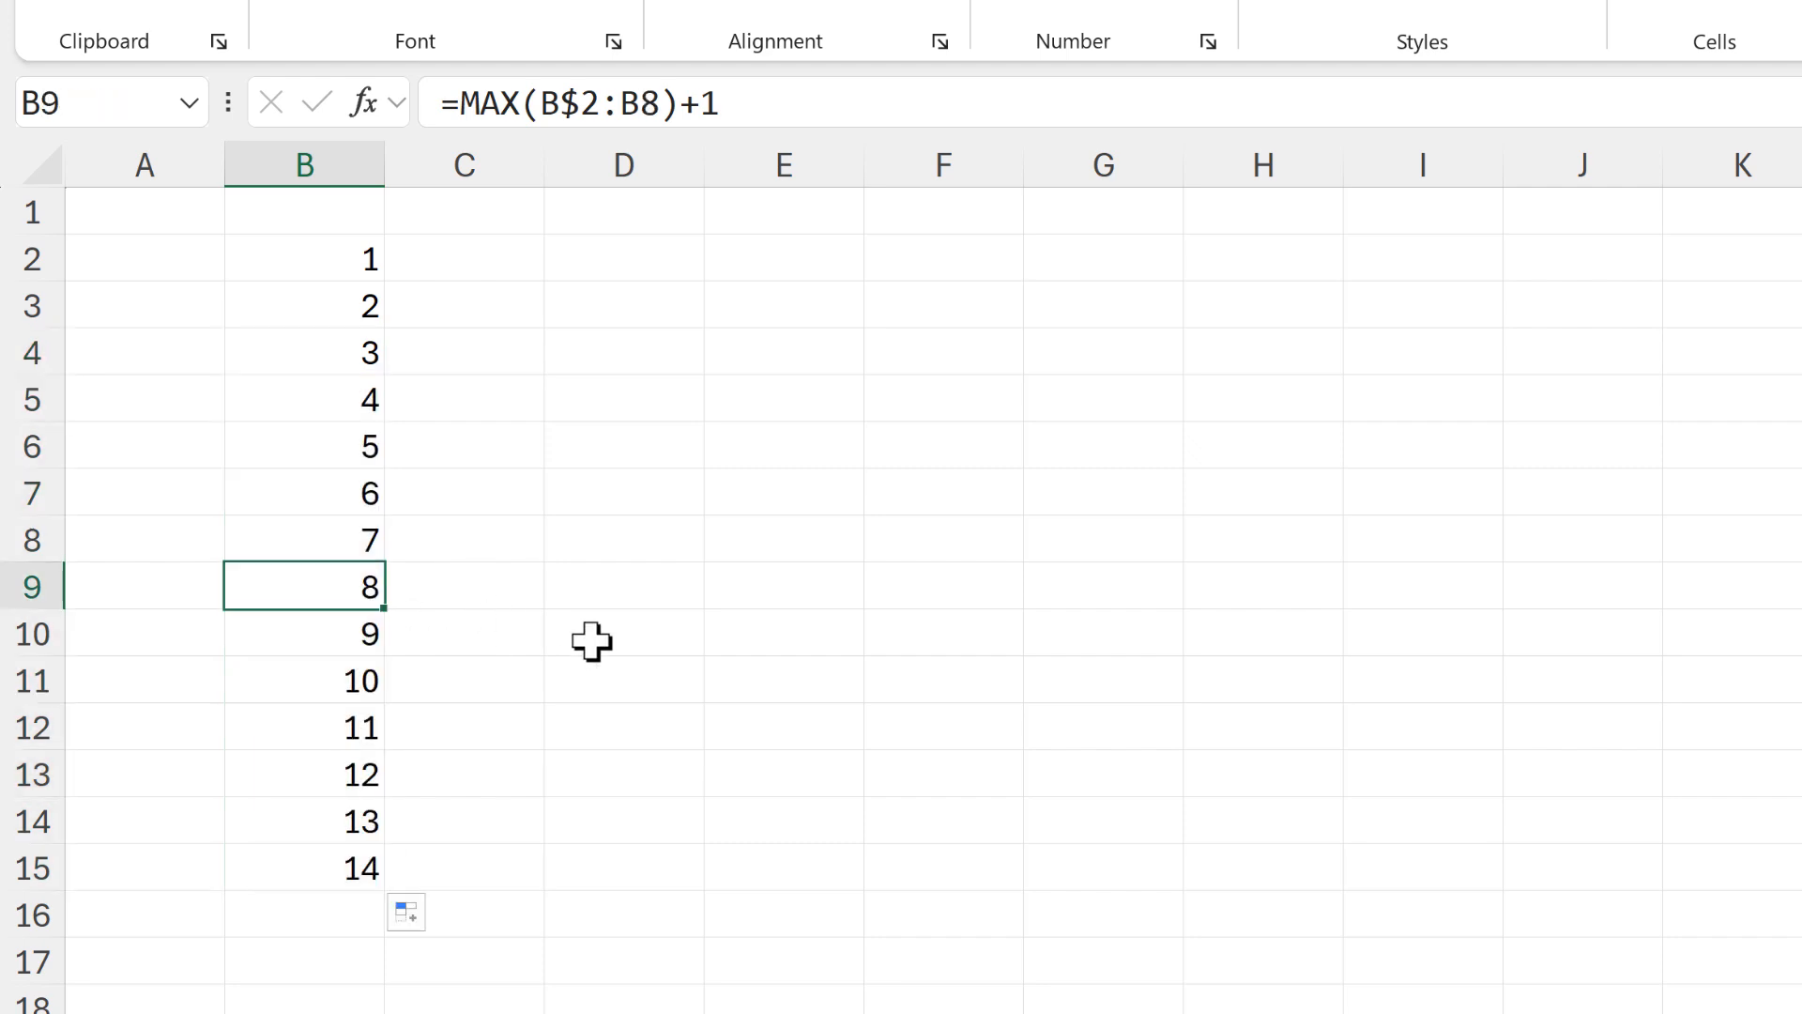
key(Delete)
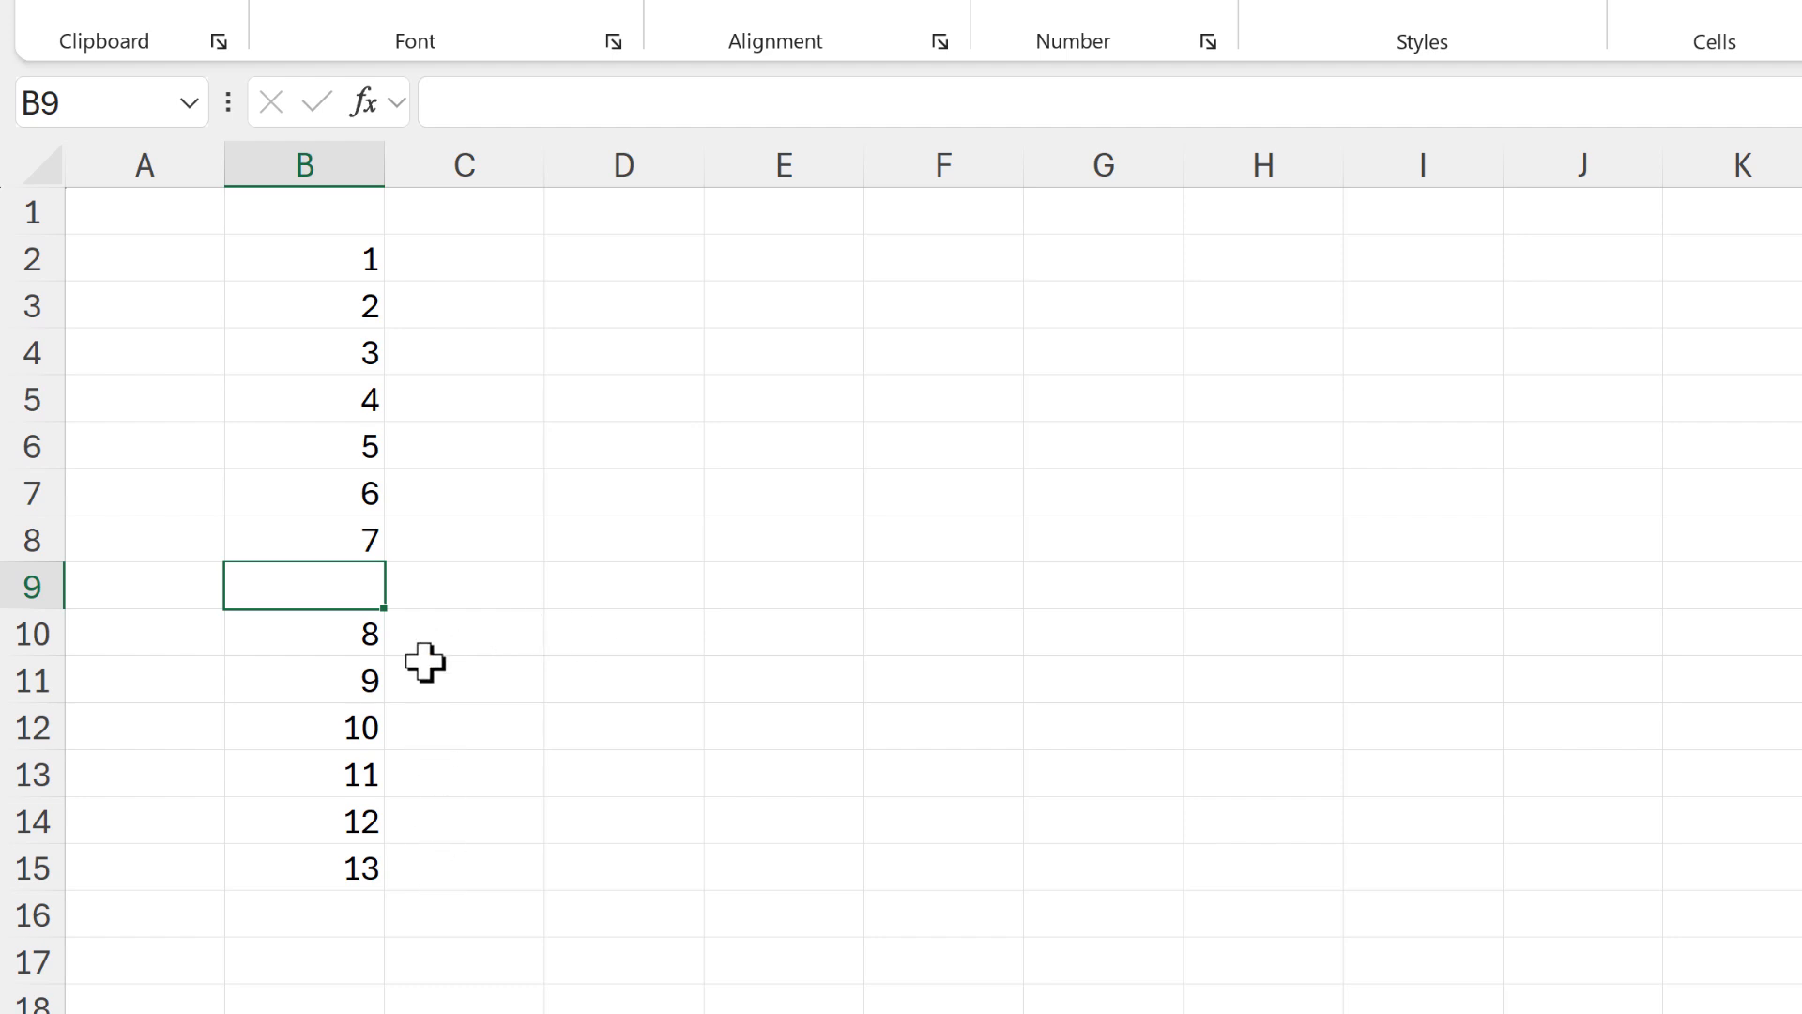
click(331, 635)
click(800, 101)
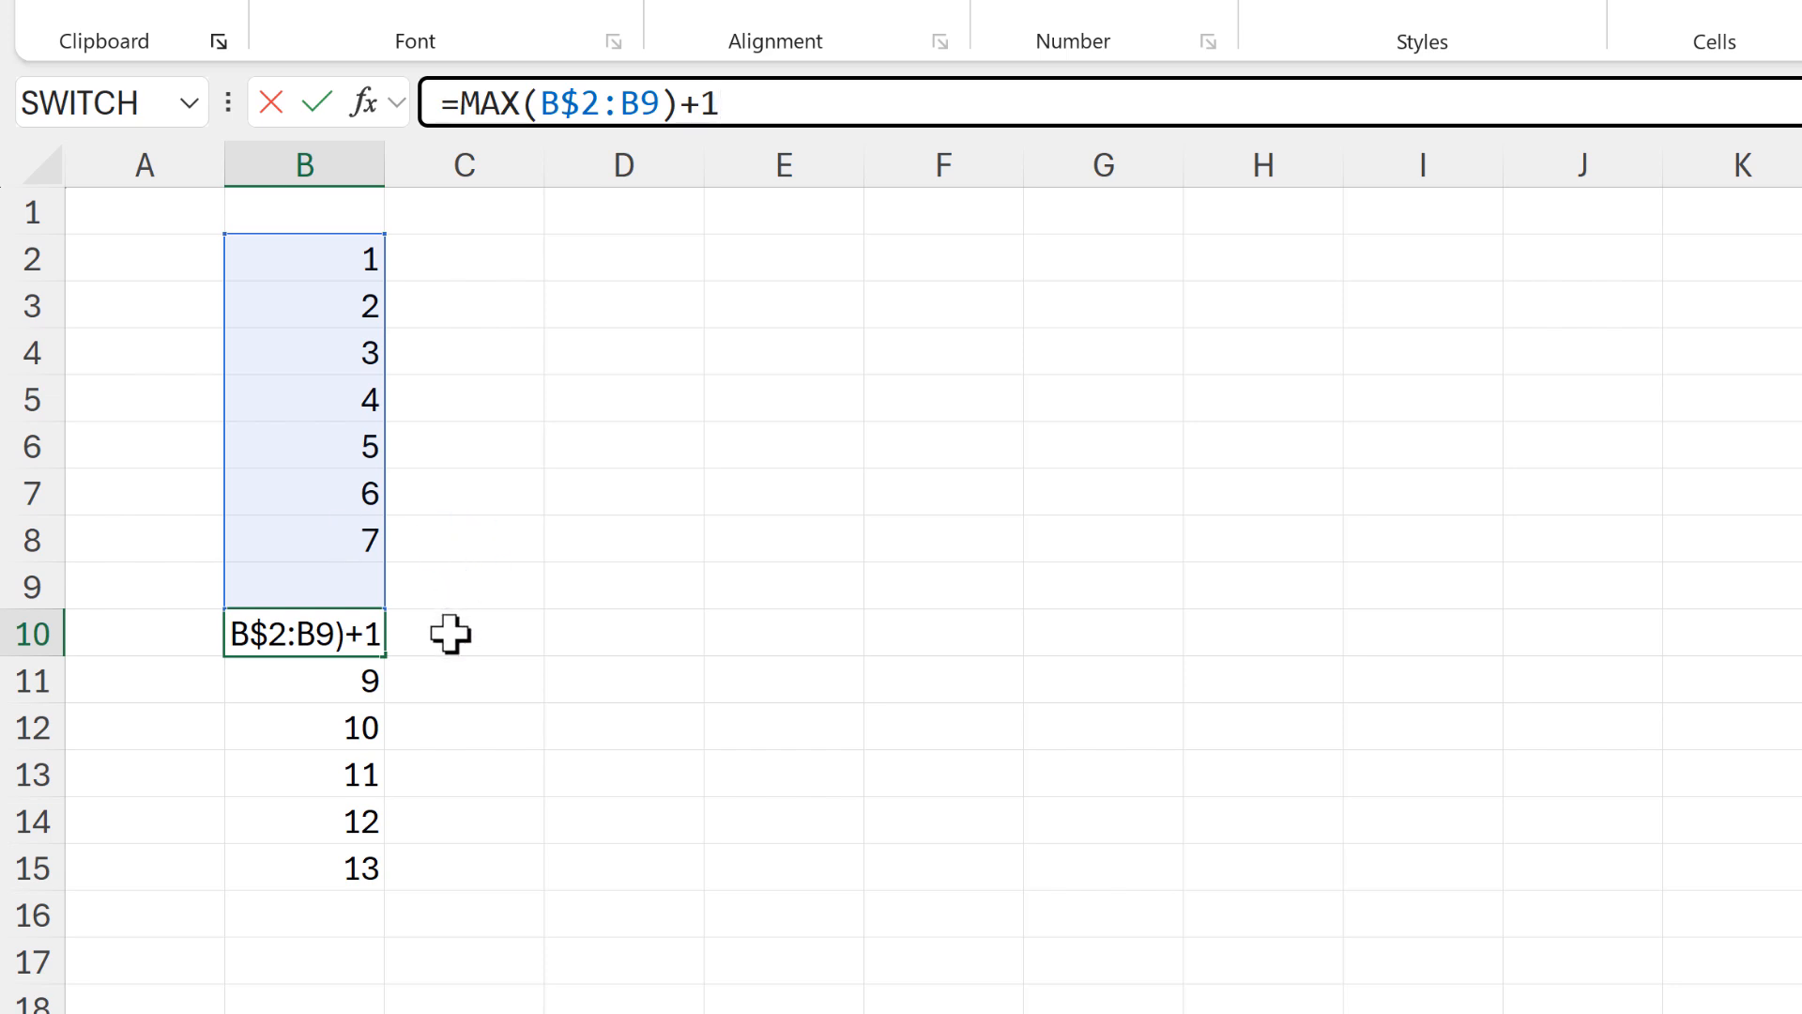
key(Return)
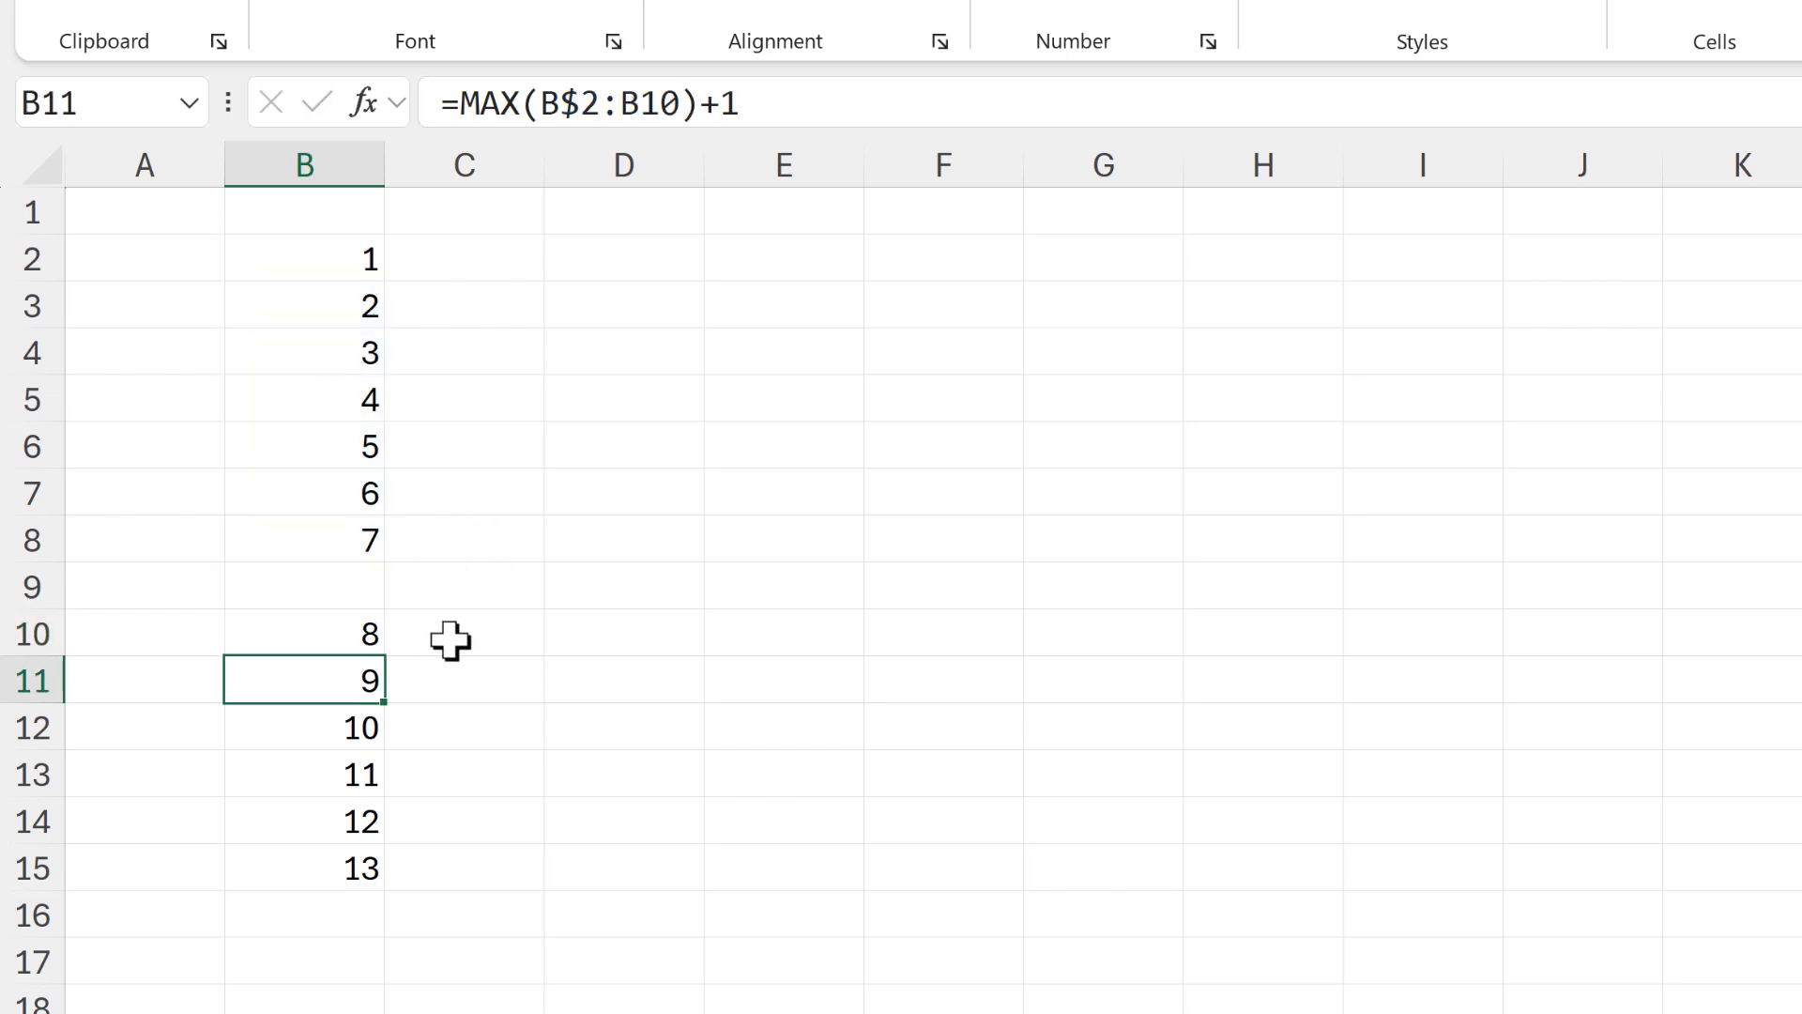
Enter a formula in C2 that adds 1 to the maximum of B2:B15
click(416, 261)
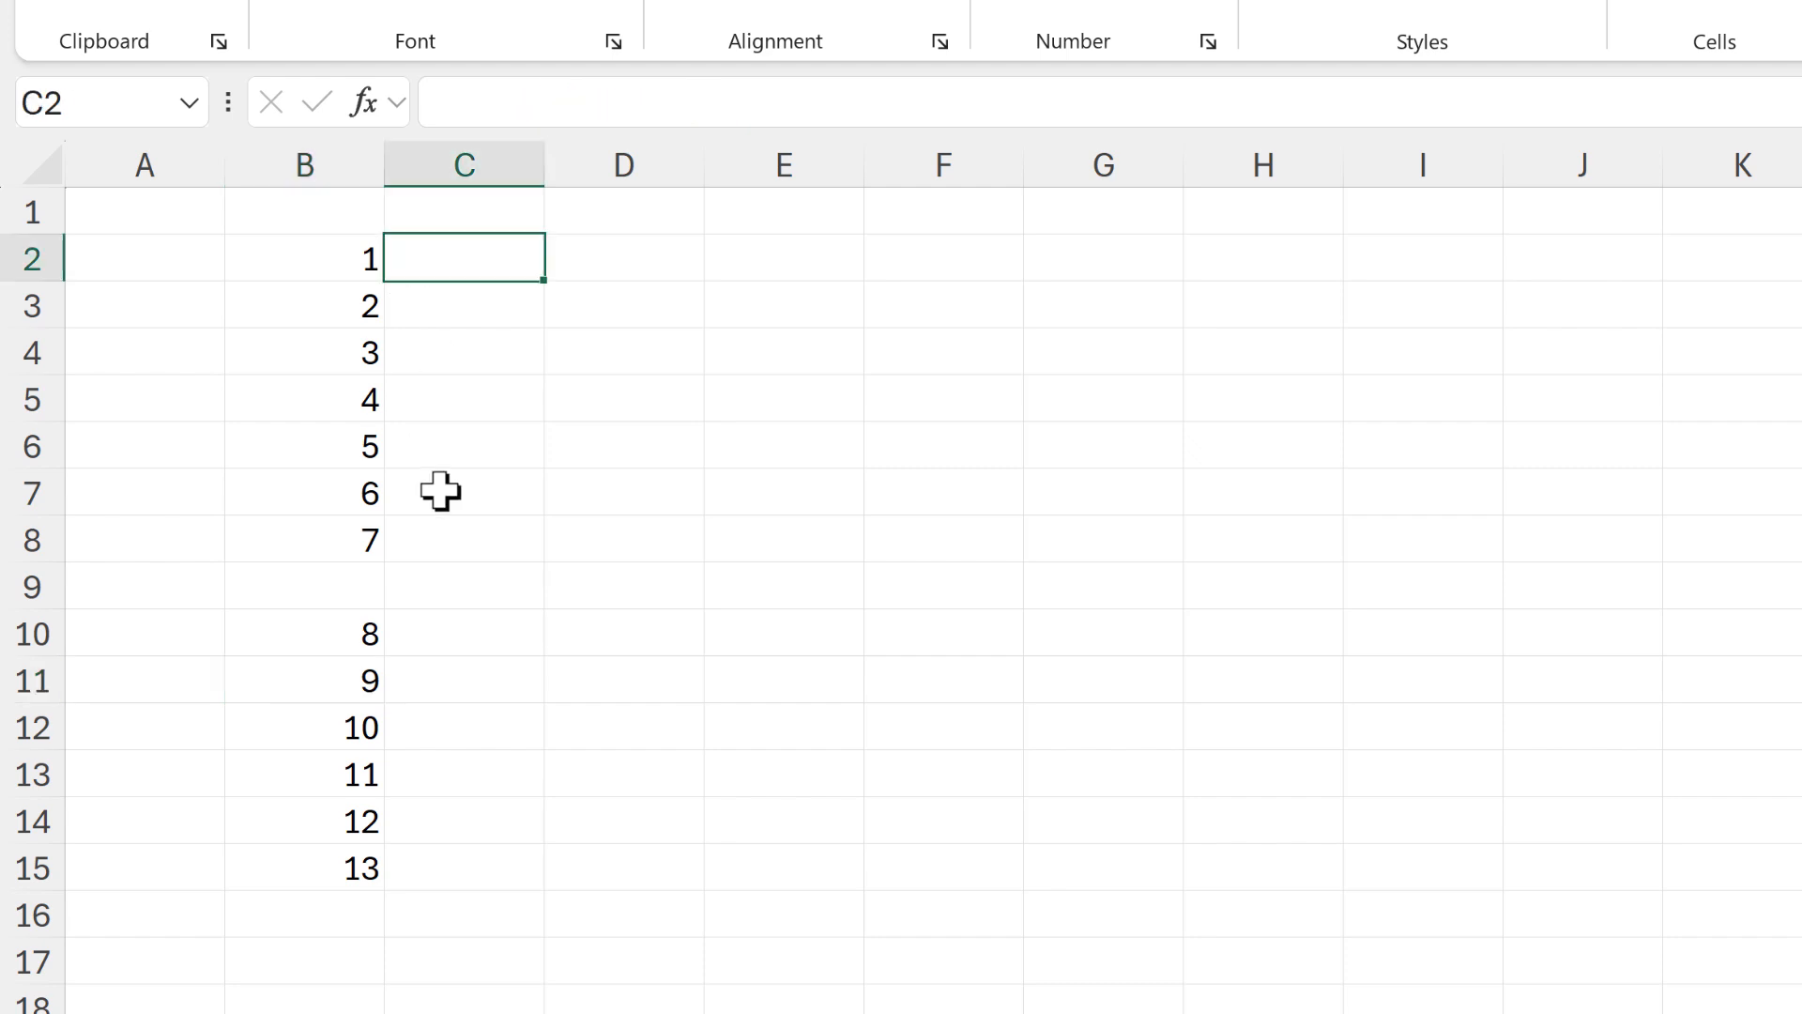
text(=max)
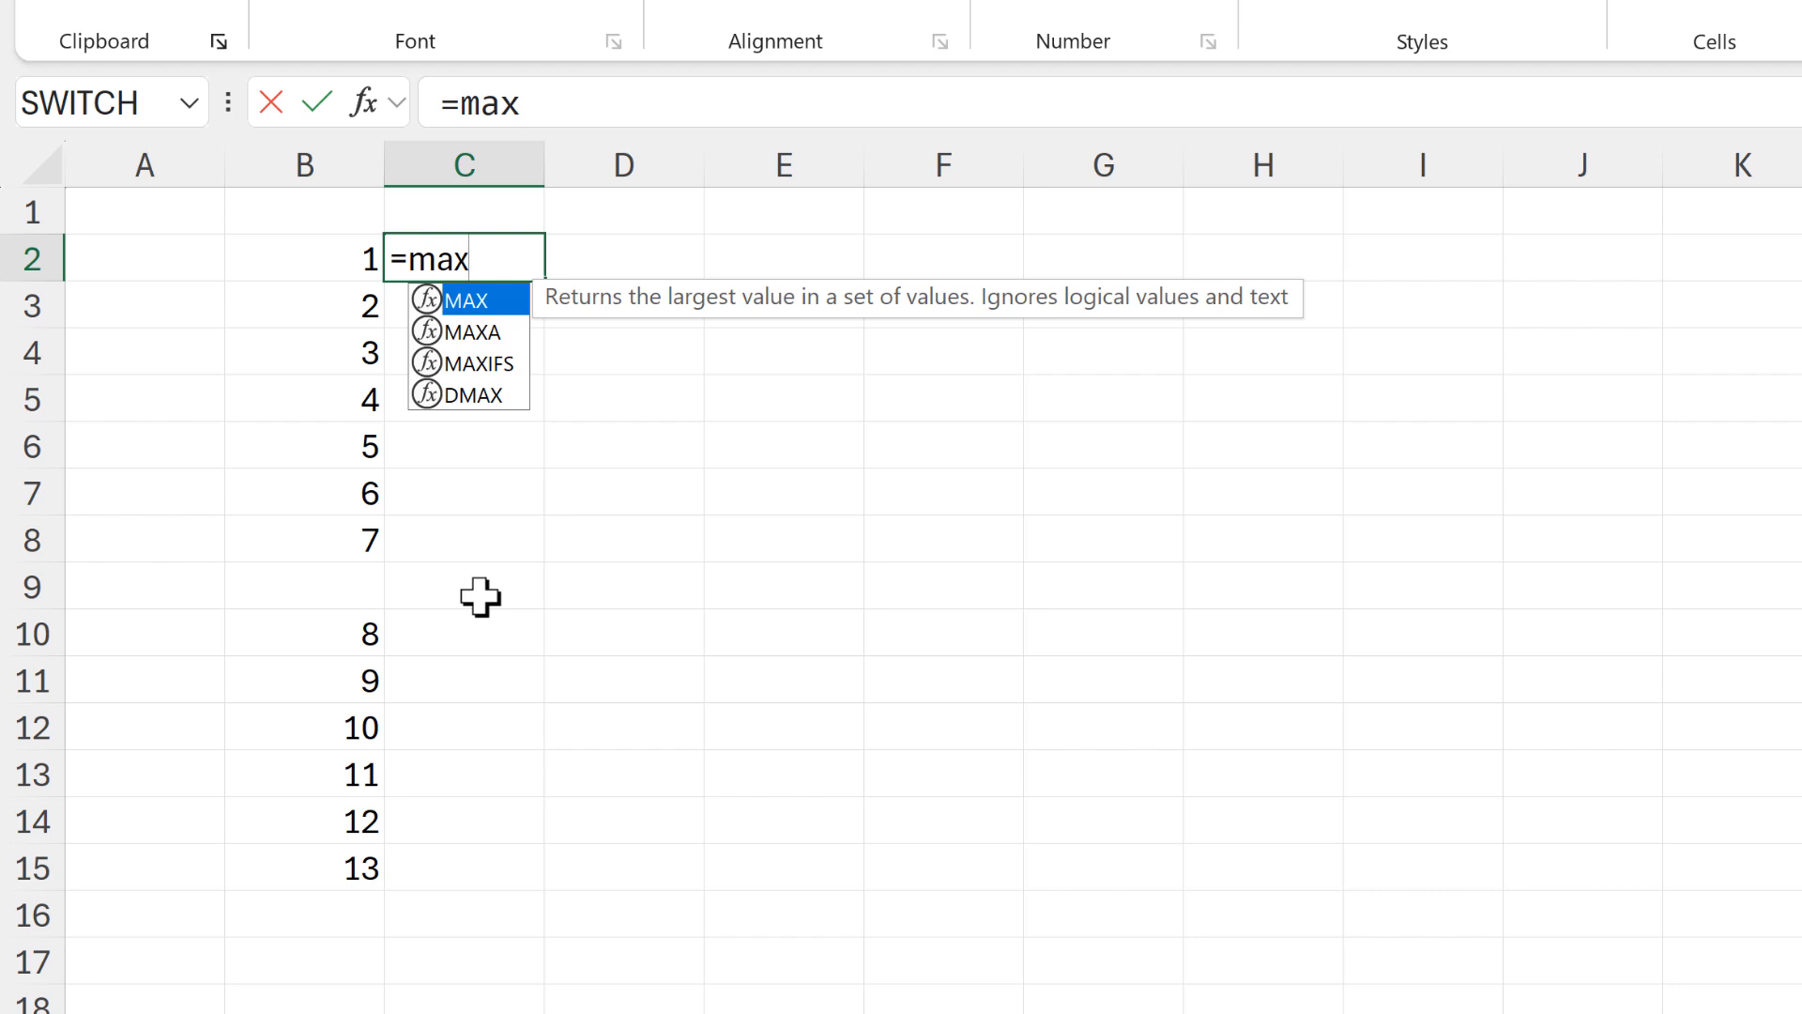
key(Tab)
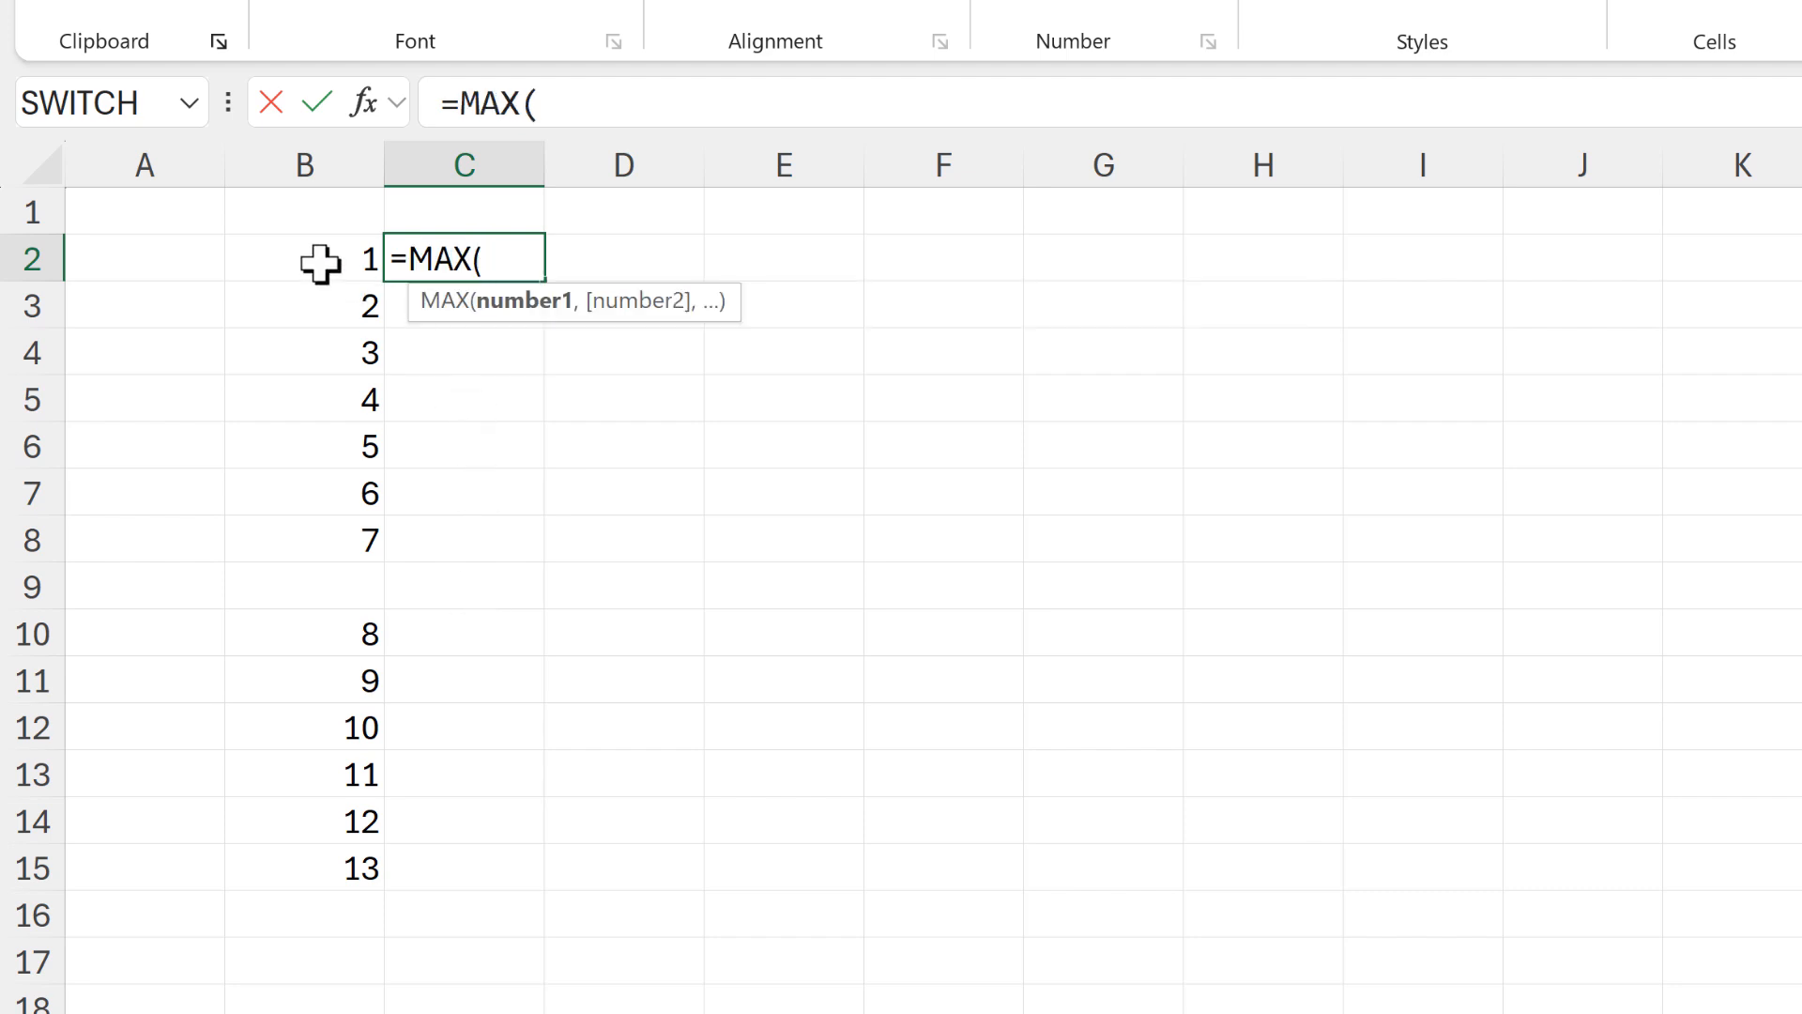
drag(320, 263, 339, 875)
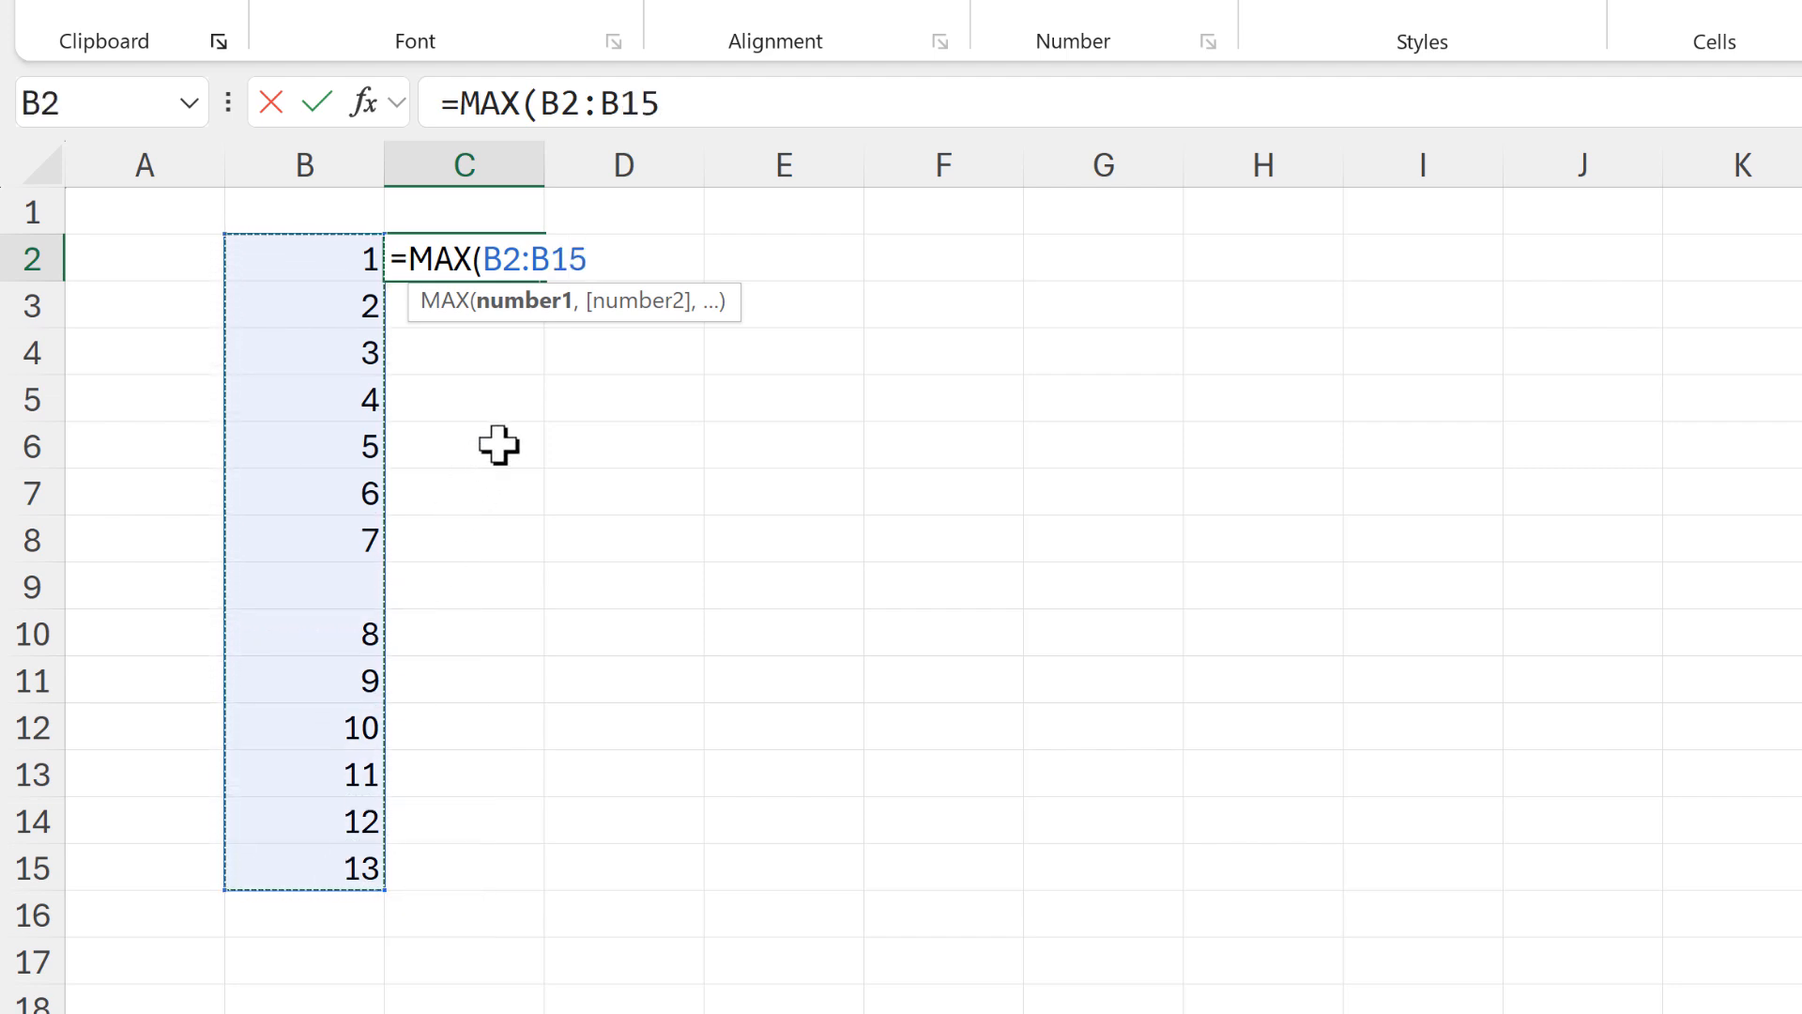
text()+1)
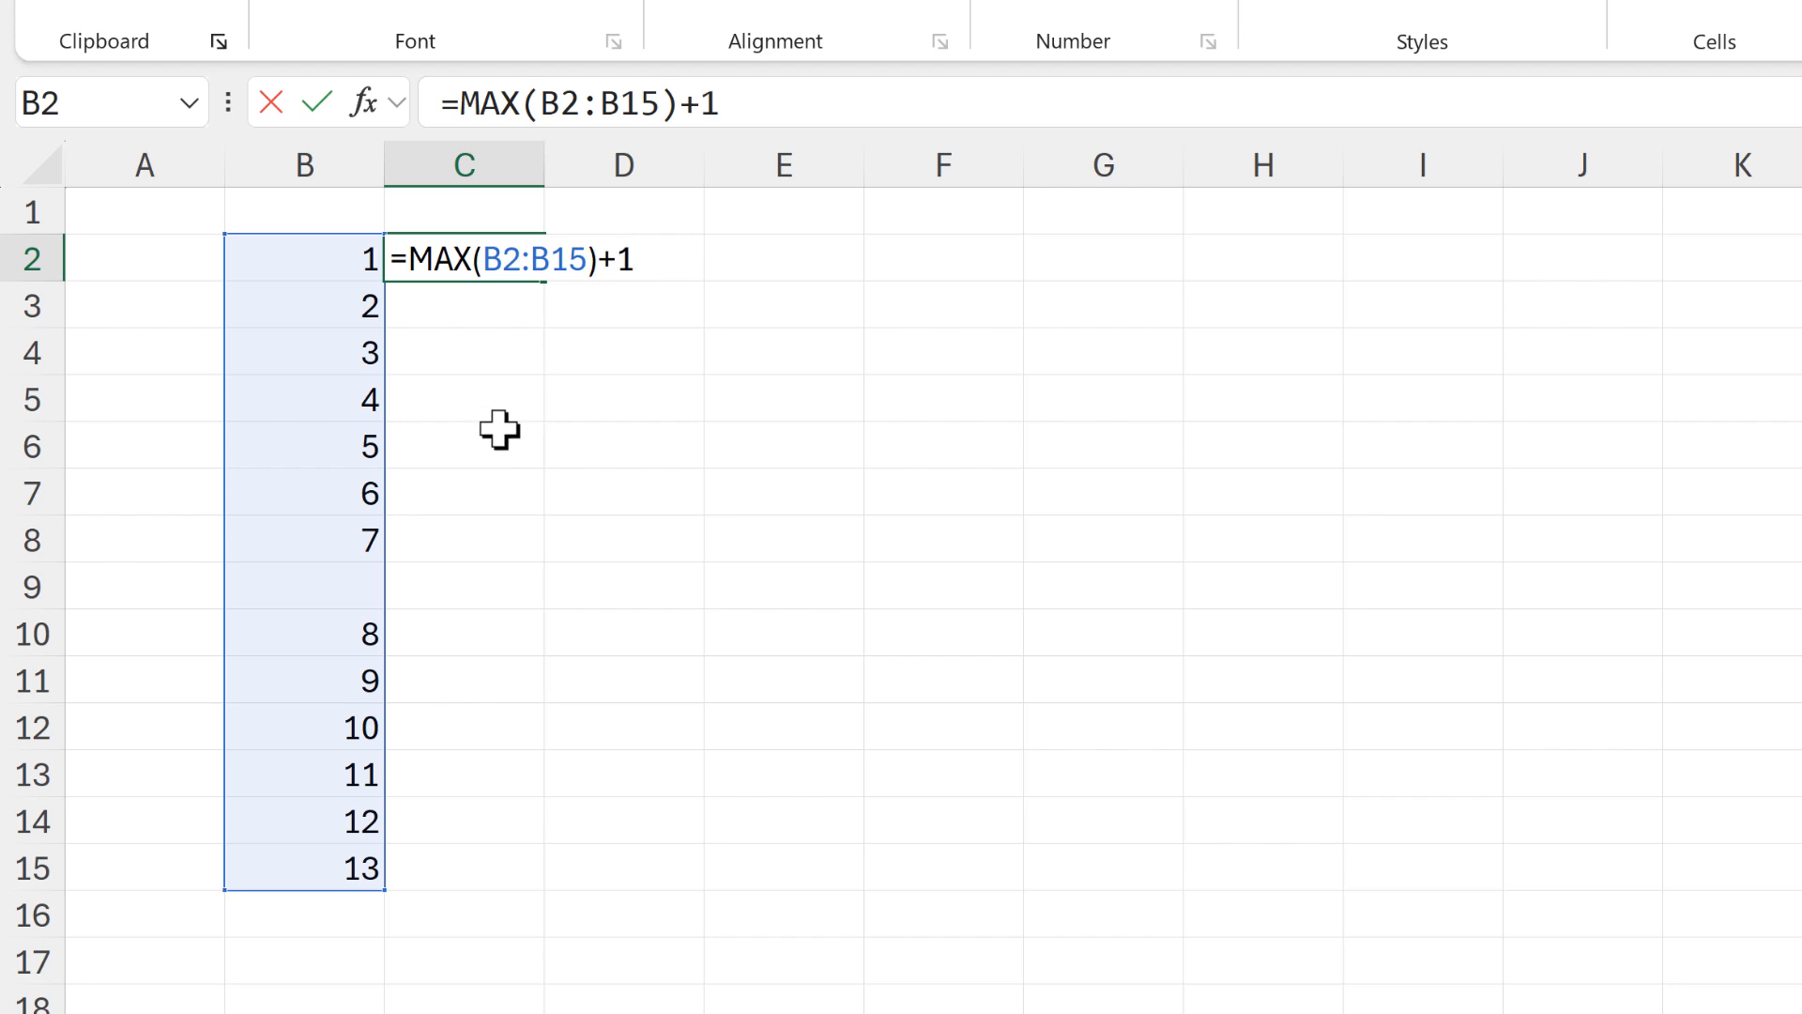
key(Return)
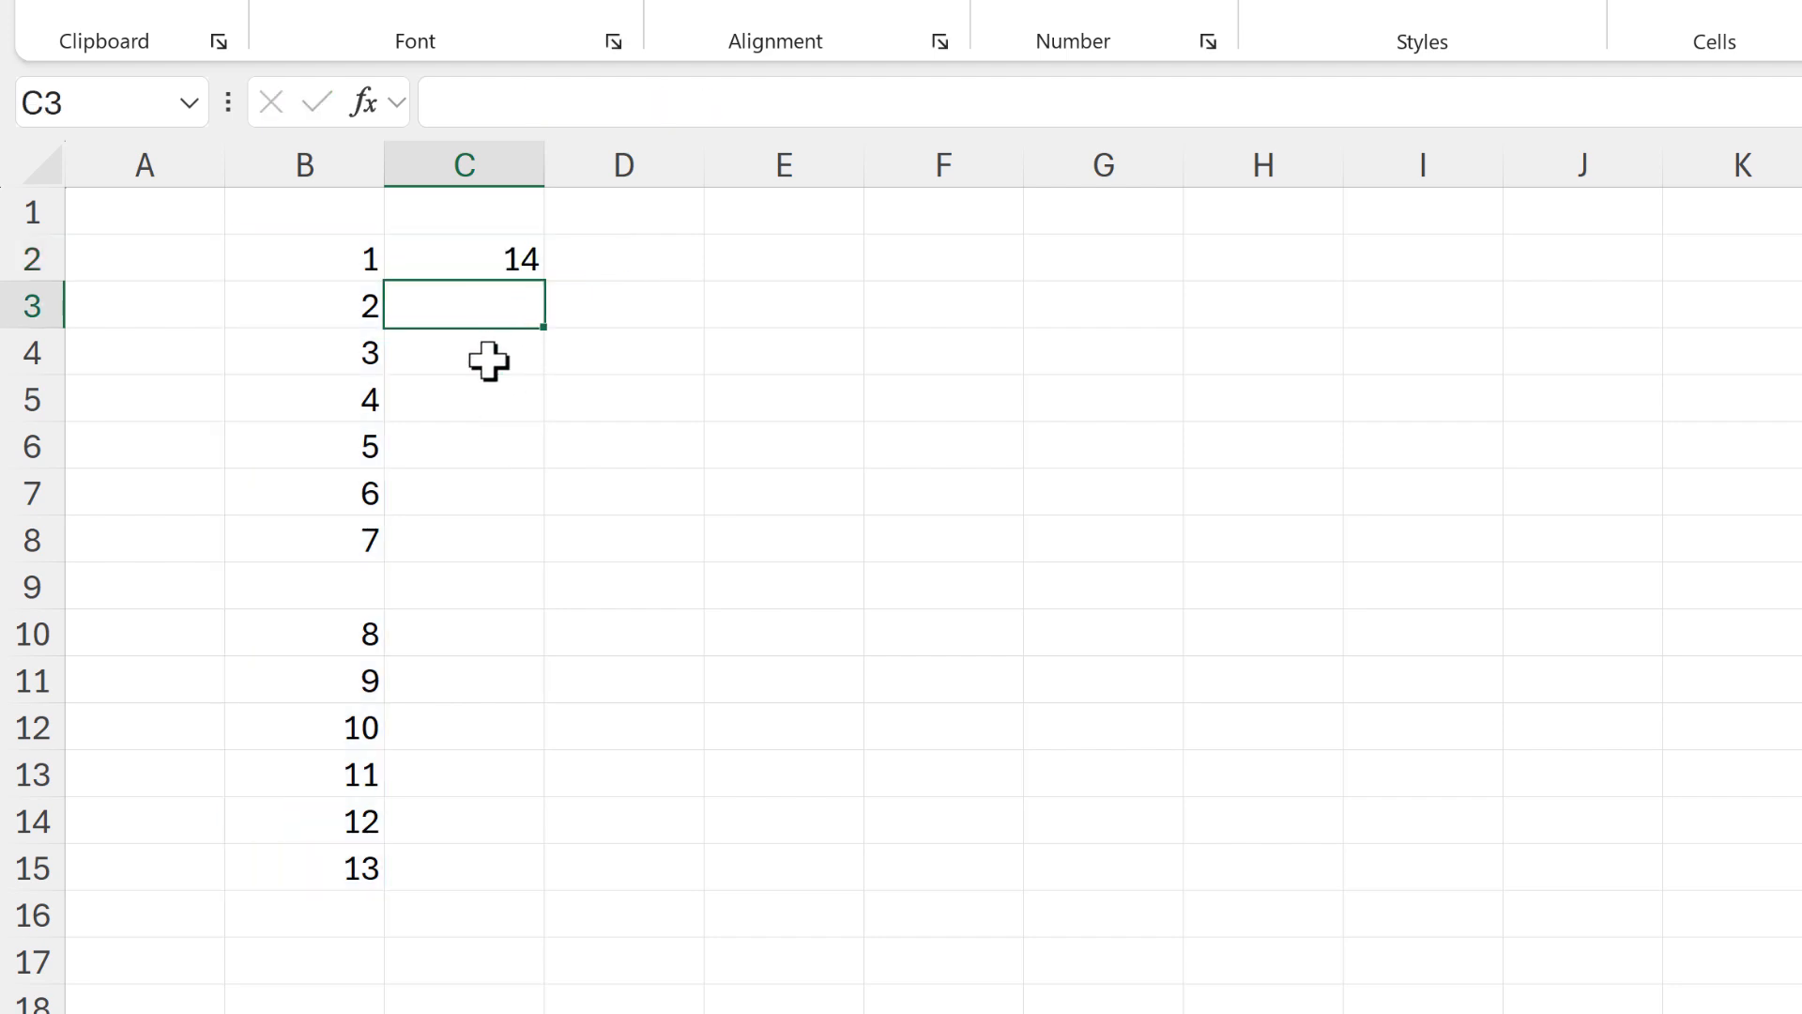
Copy the B3 formula into C3:C15 and fill the block C2:C15 across through column F
click(347, 300)
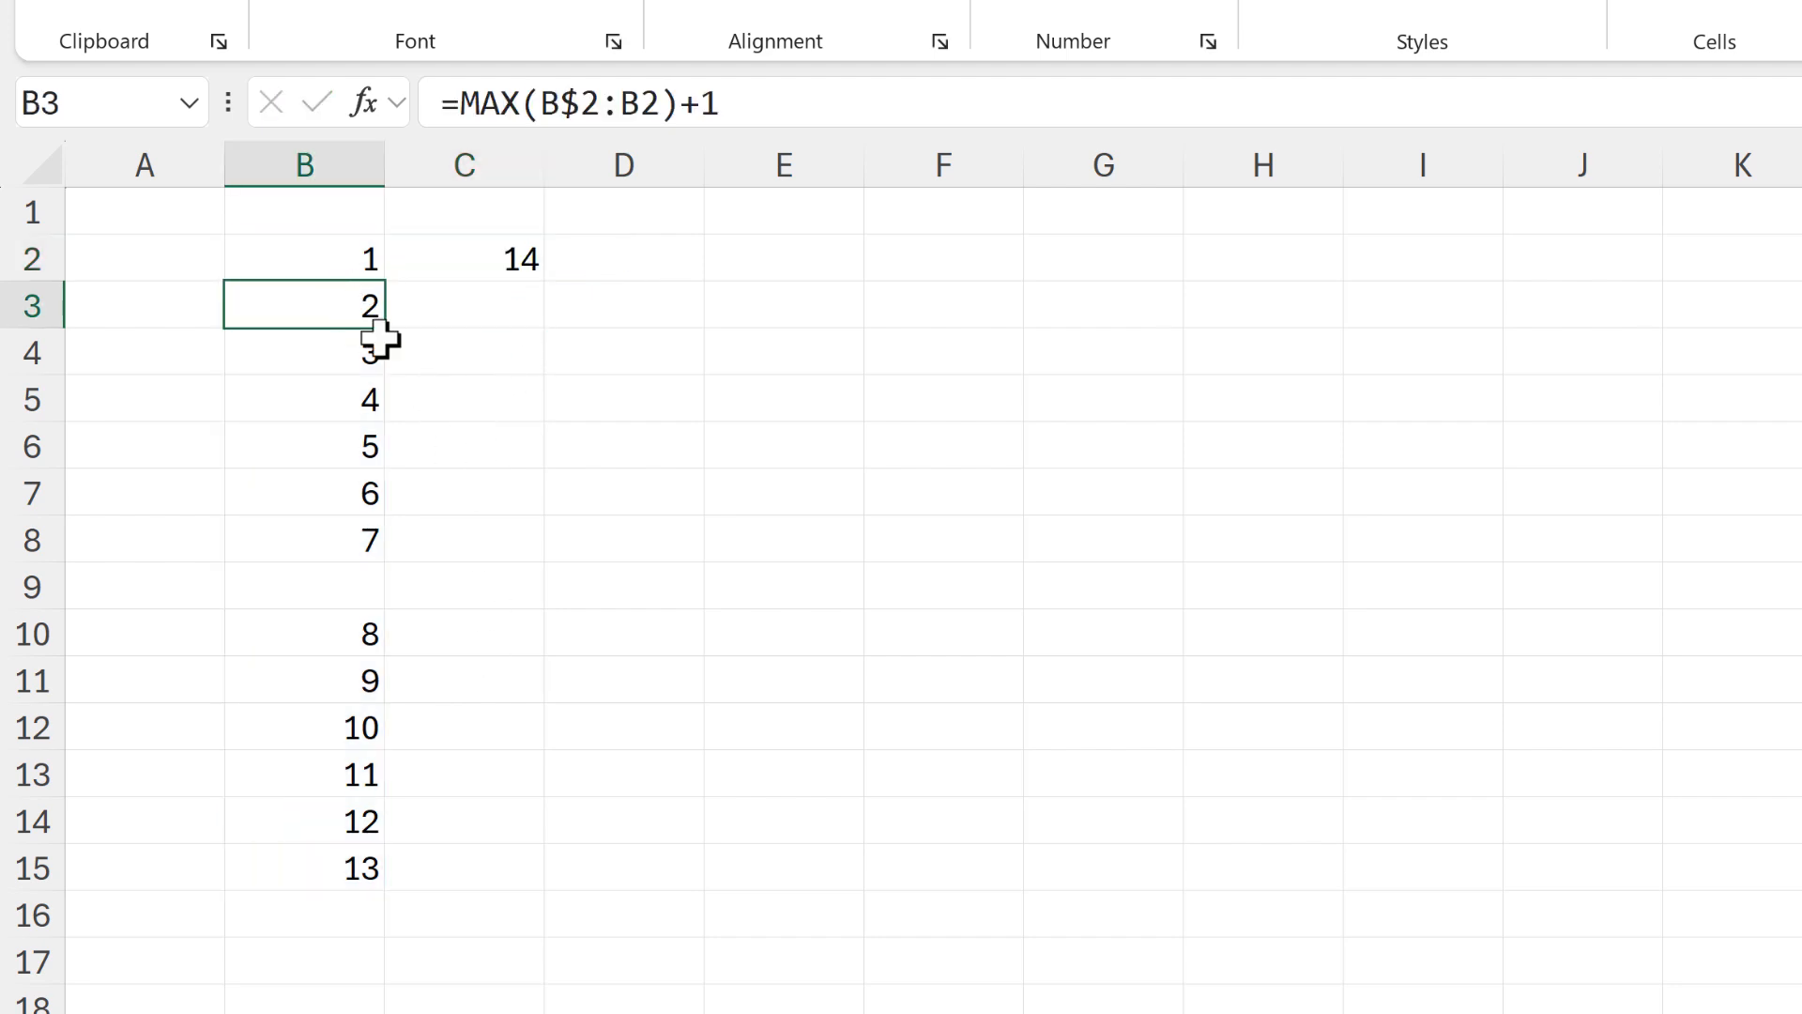
drag(385, 328, 508, 883)
click(497, 305)
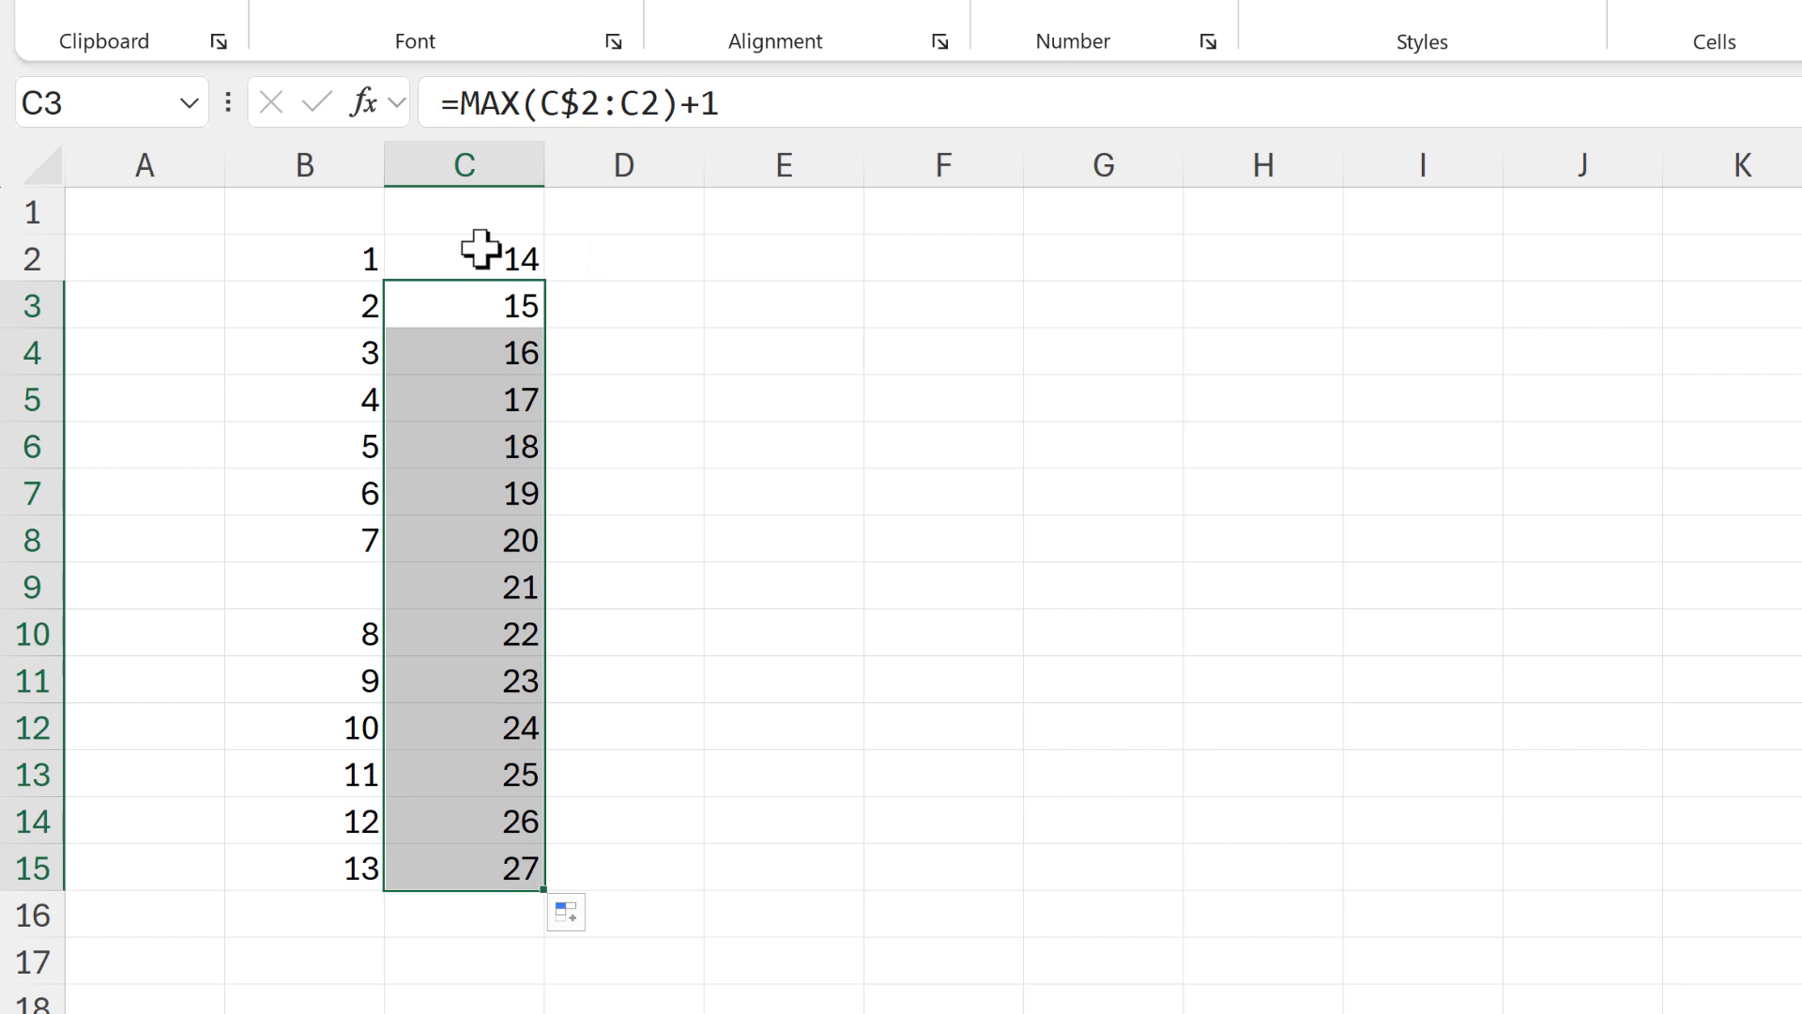
drag(479, 250, 976, 840)
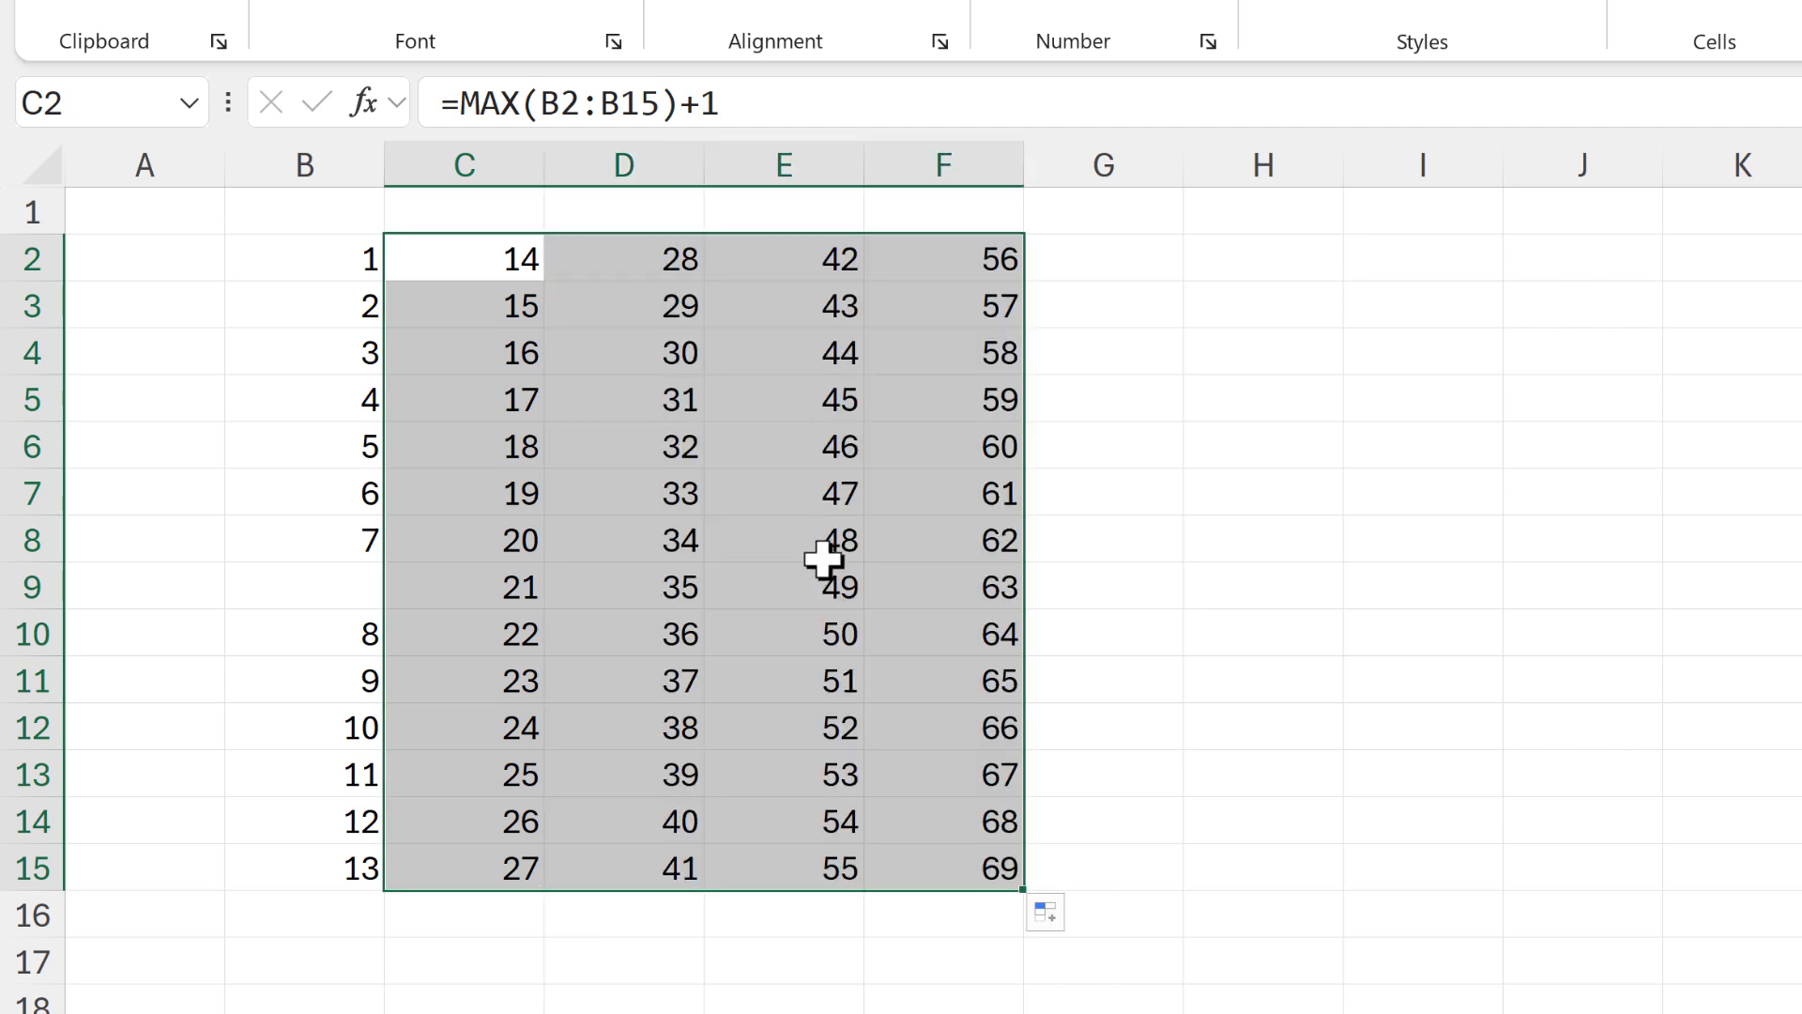
Clear cells D7 and E15 to leave gaps in the numbering
click(692, 495)
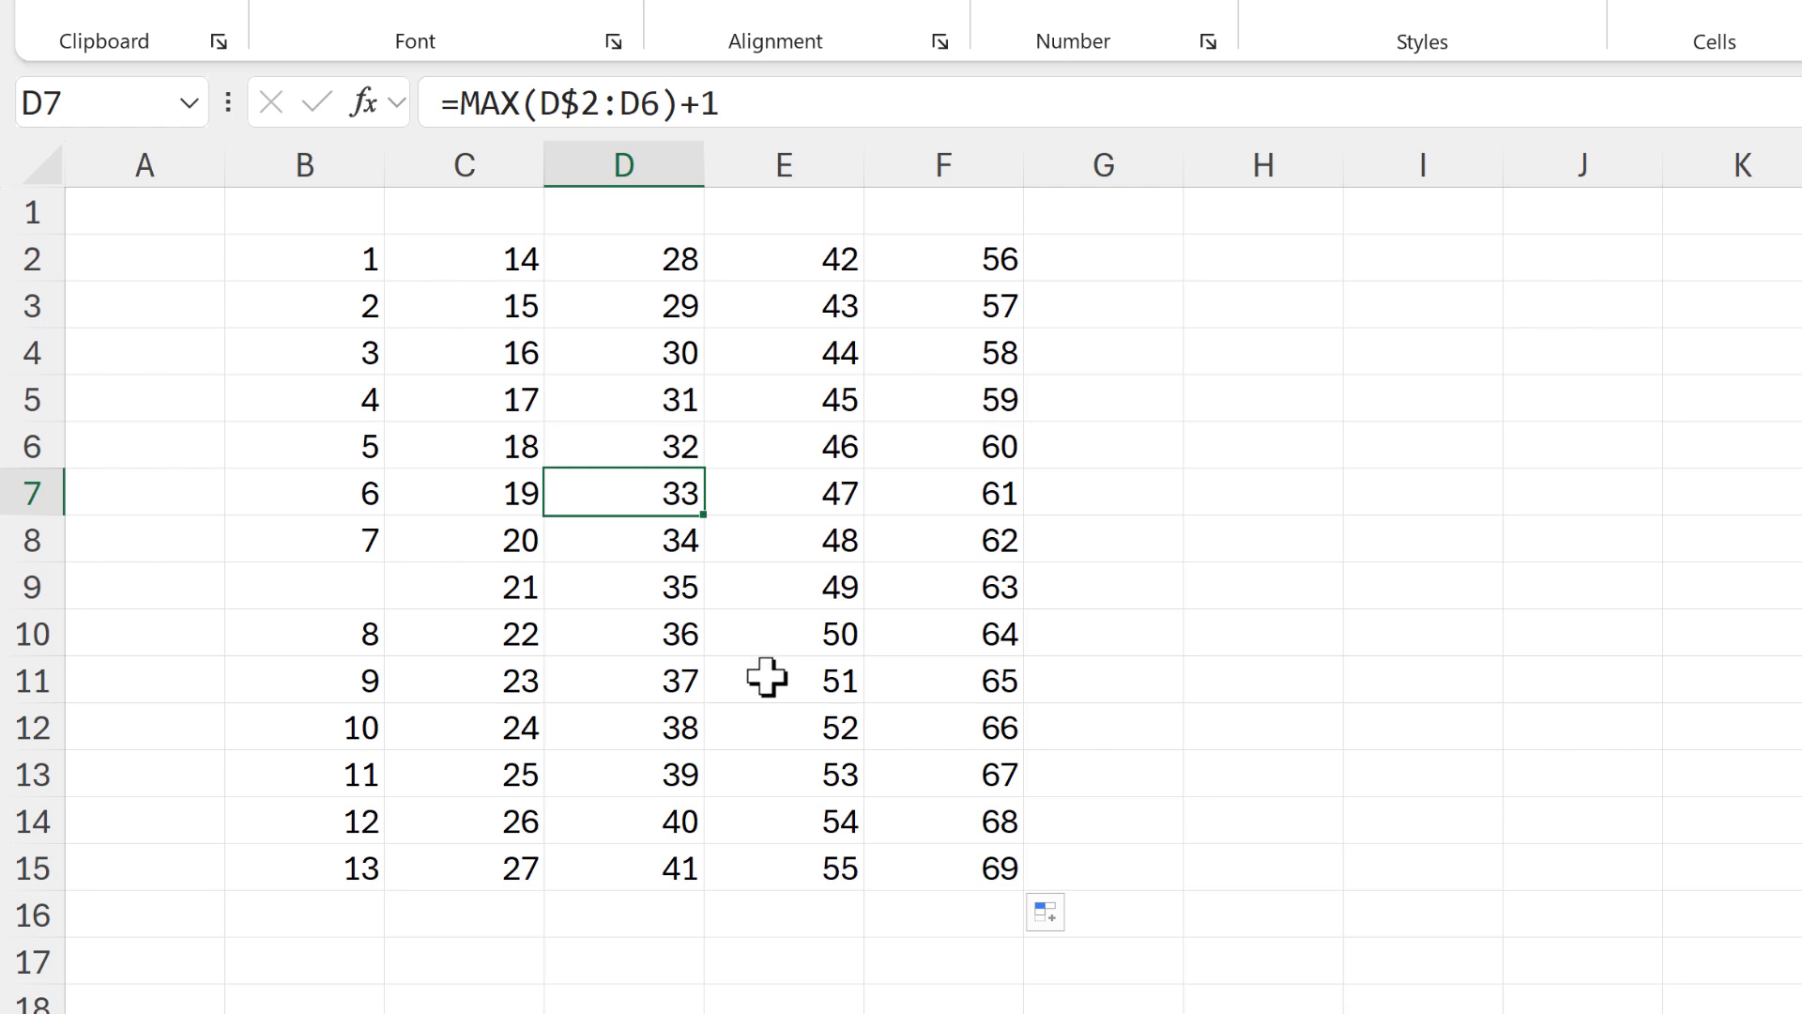
key(Delete)
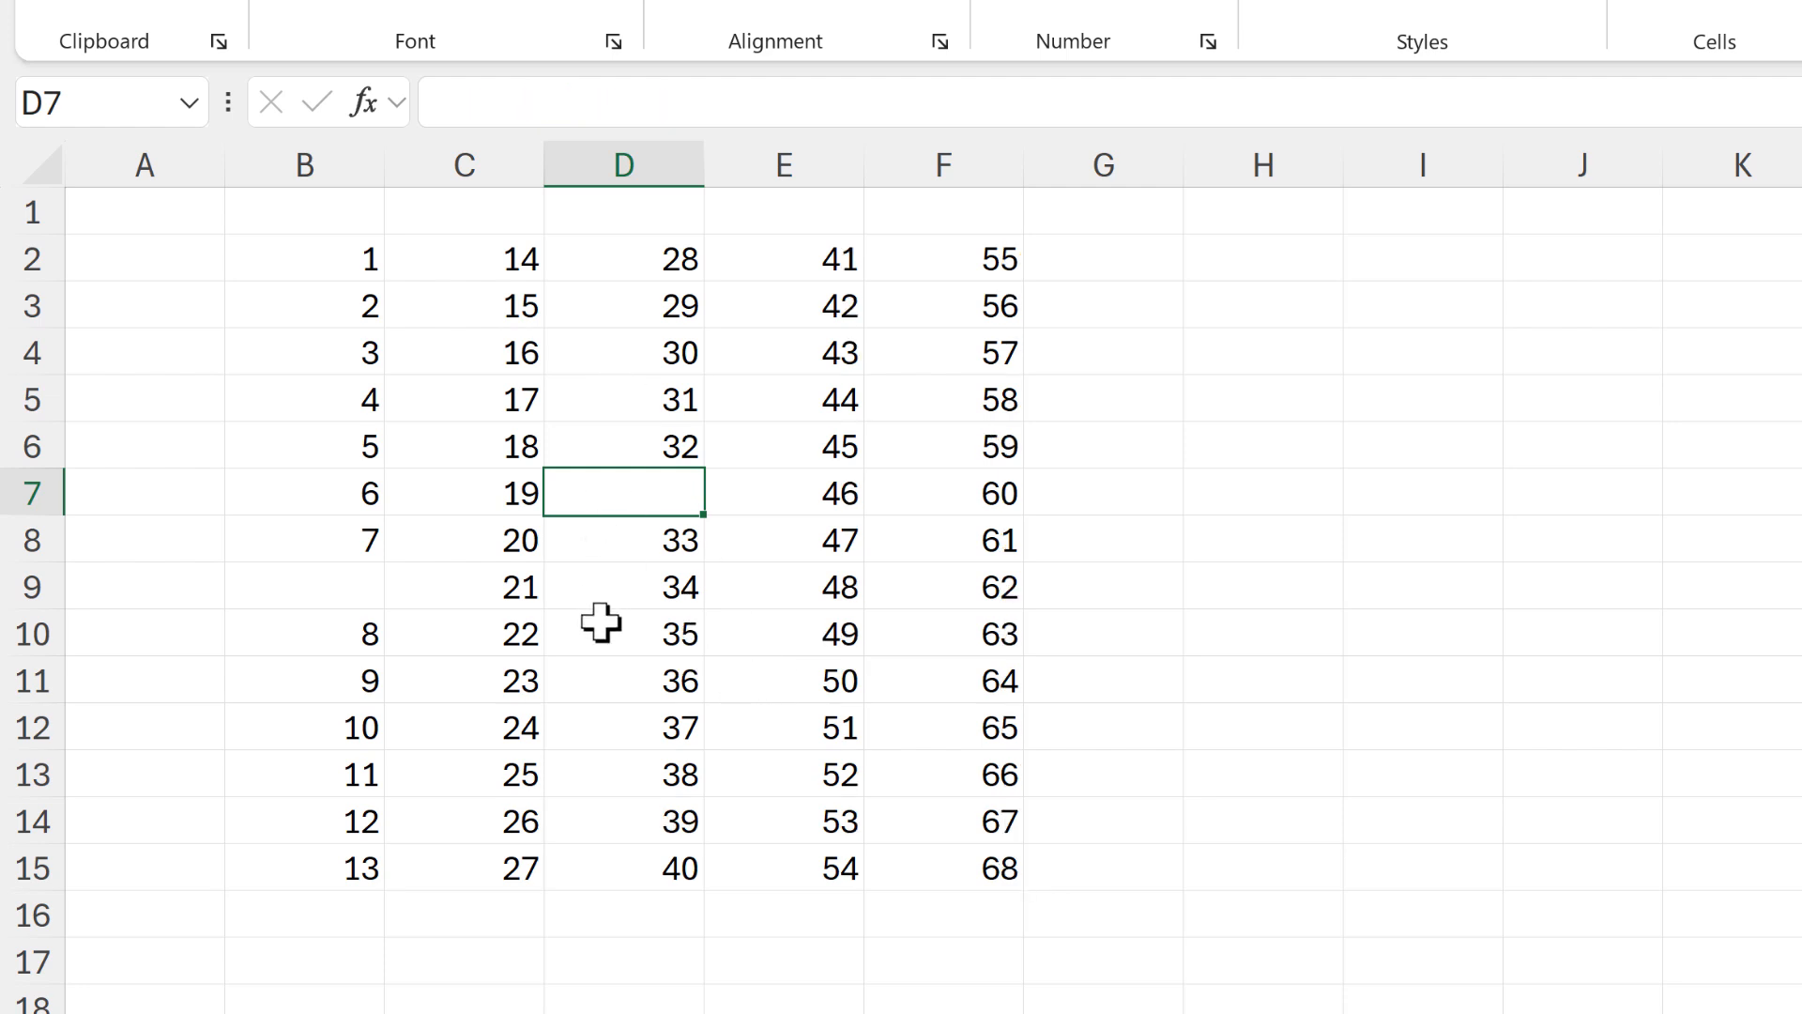
click(780, 868)
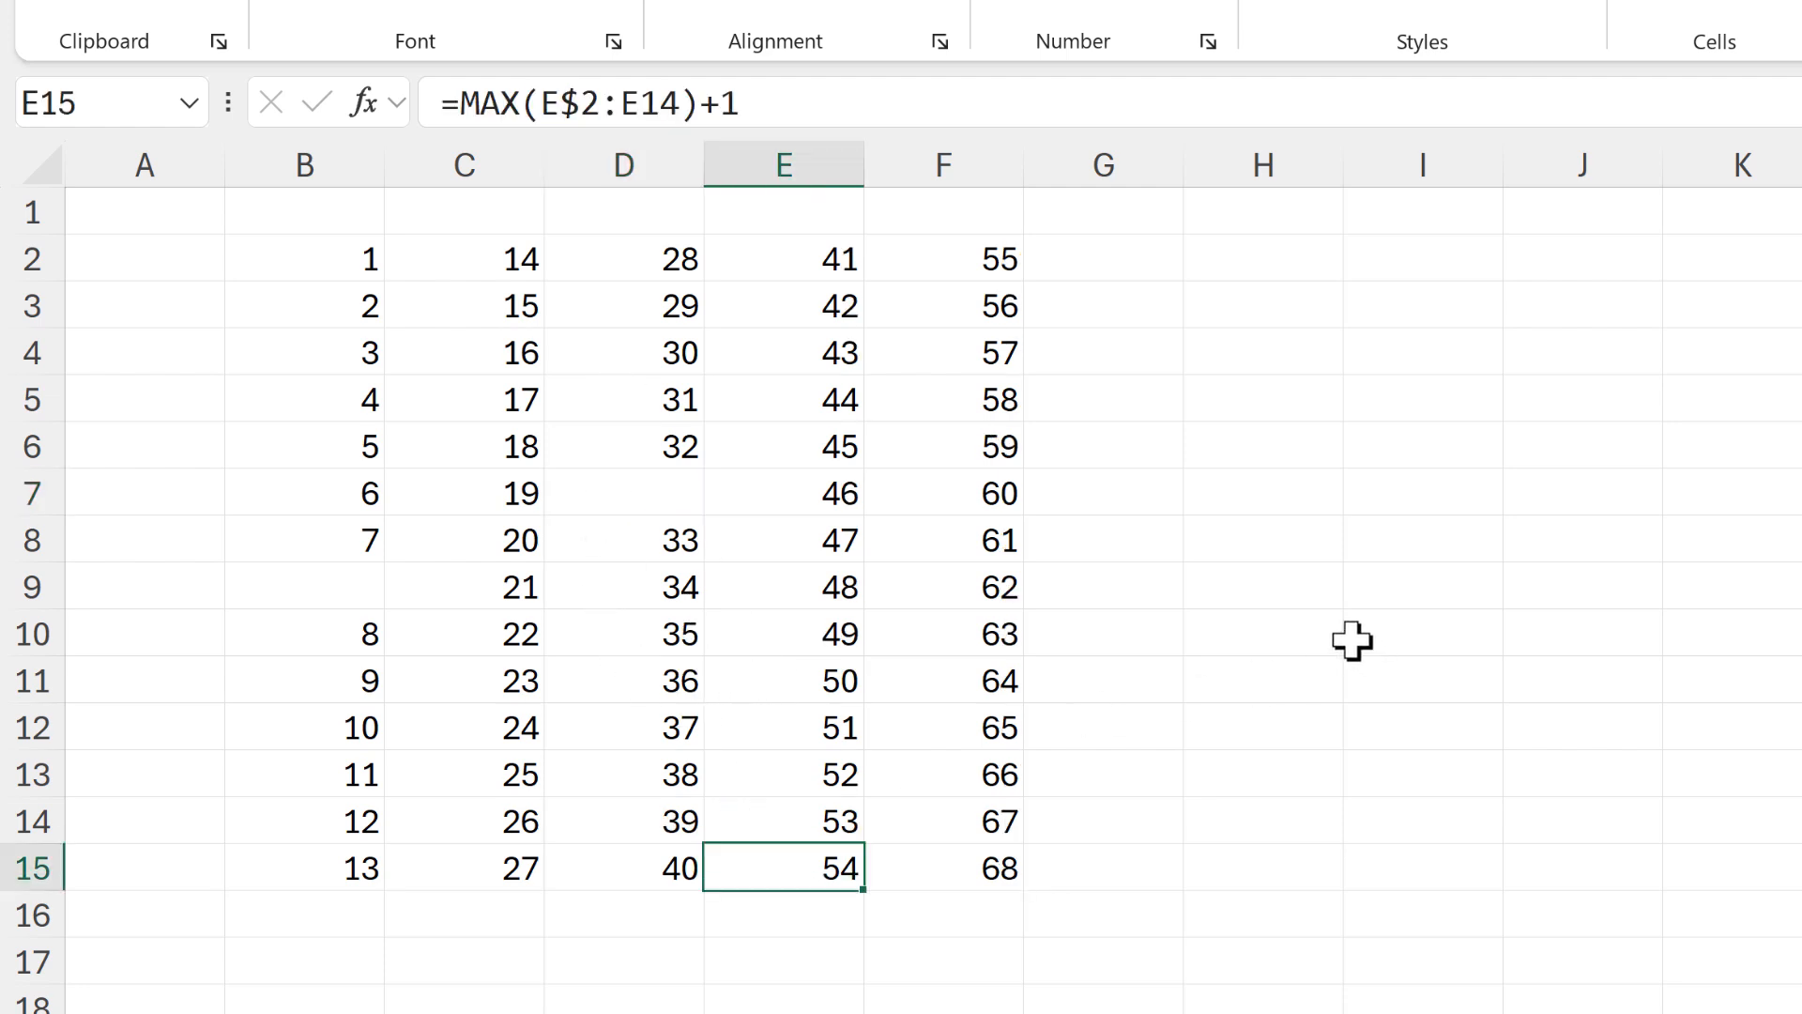
key(Delete)
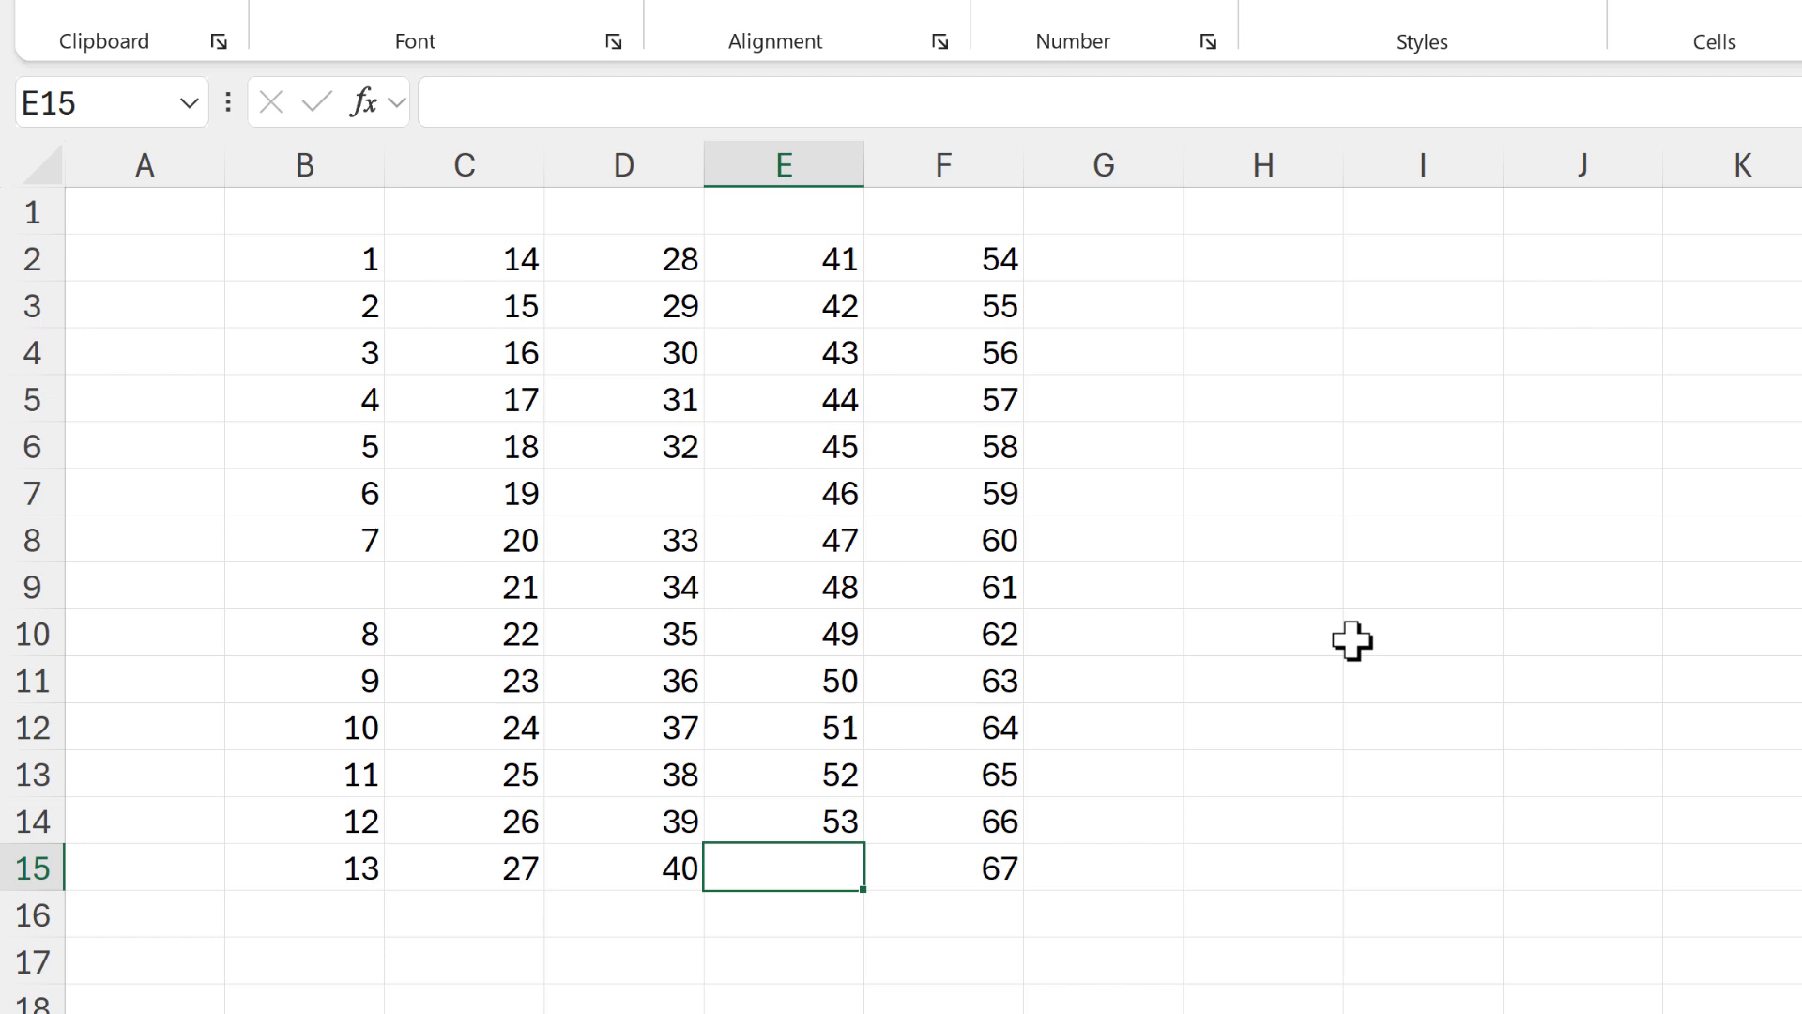
Clear C2 to test how the numbering reacts, inspect C3, and undo the deletion
click(468, 254)
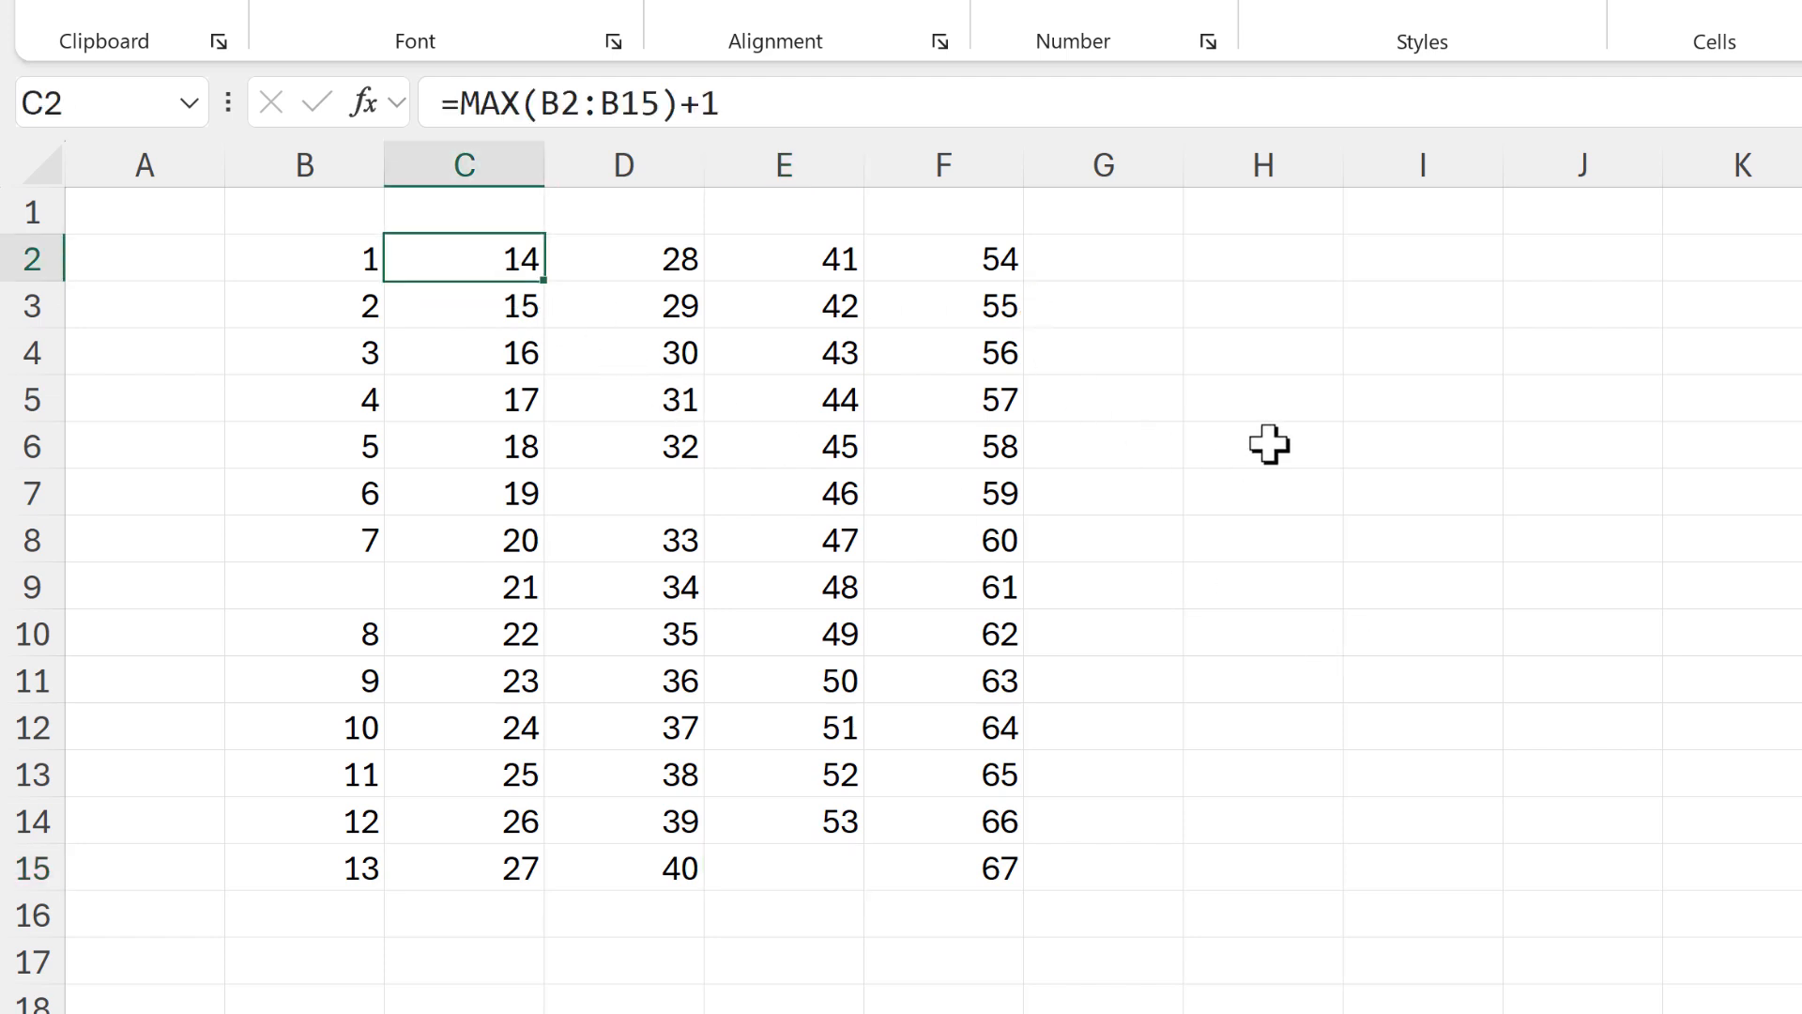
key(Delete)
click(515, 309)
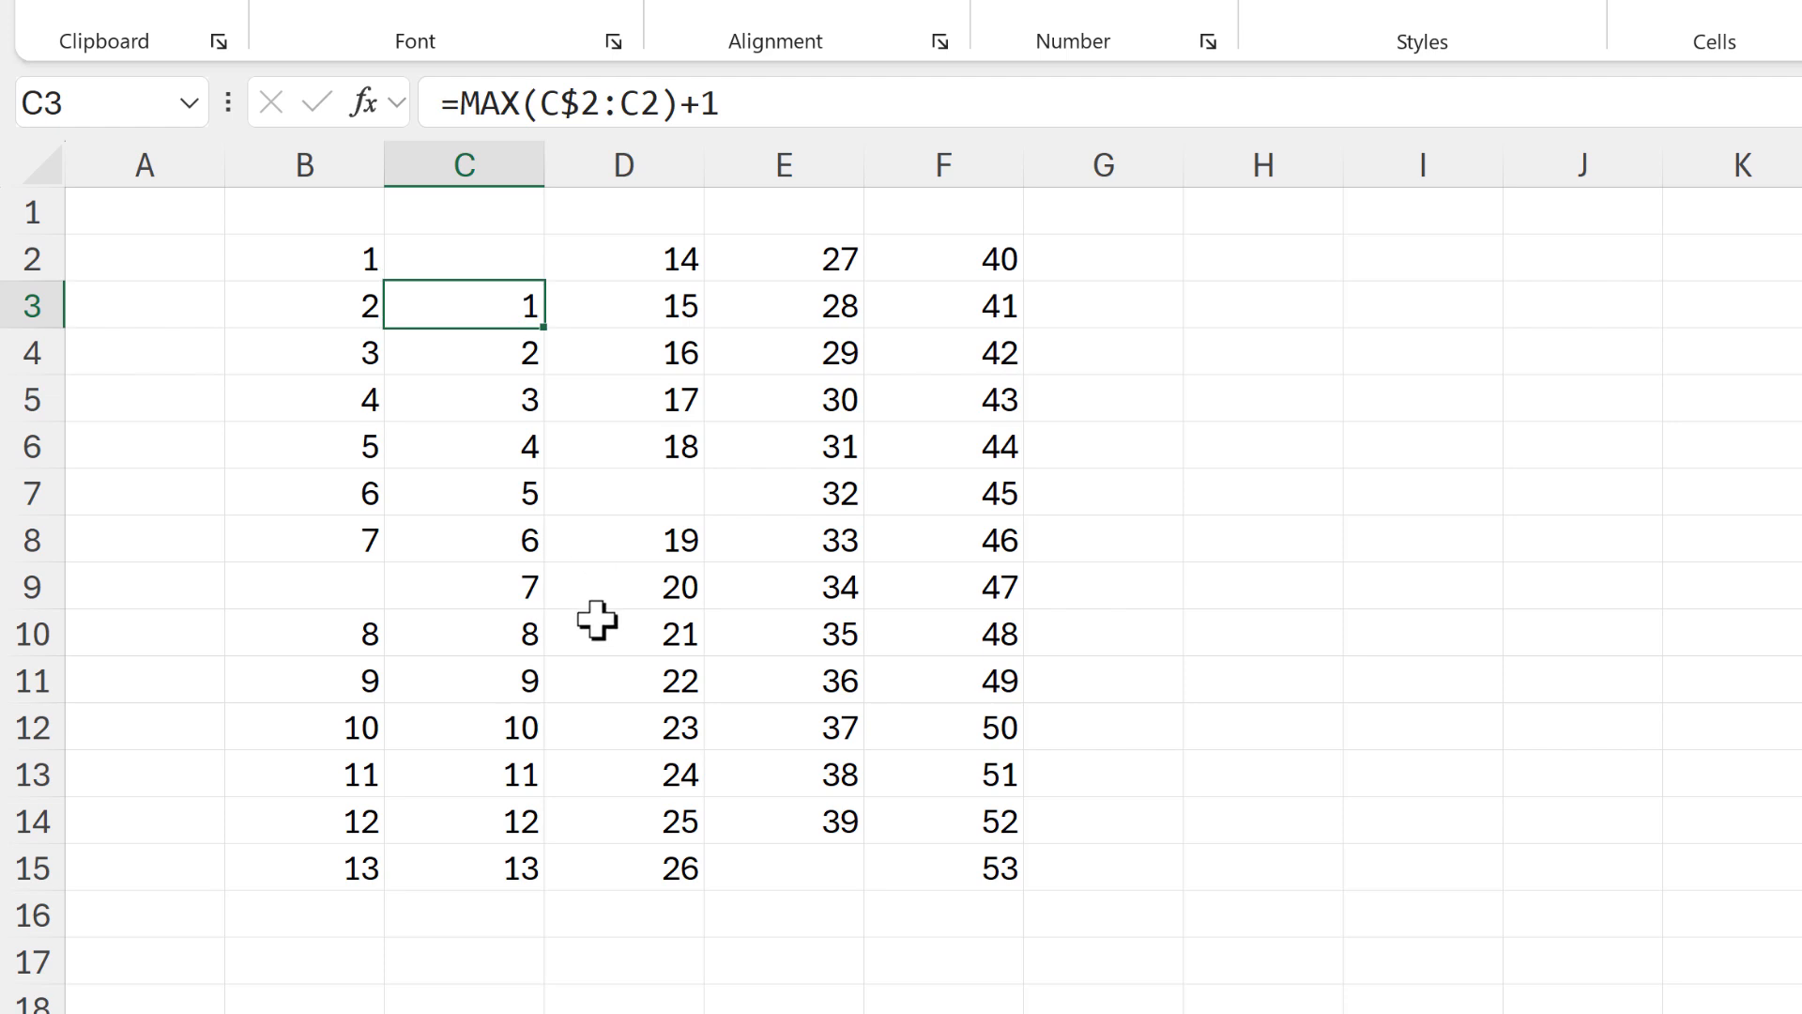
key(ctrl+z)
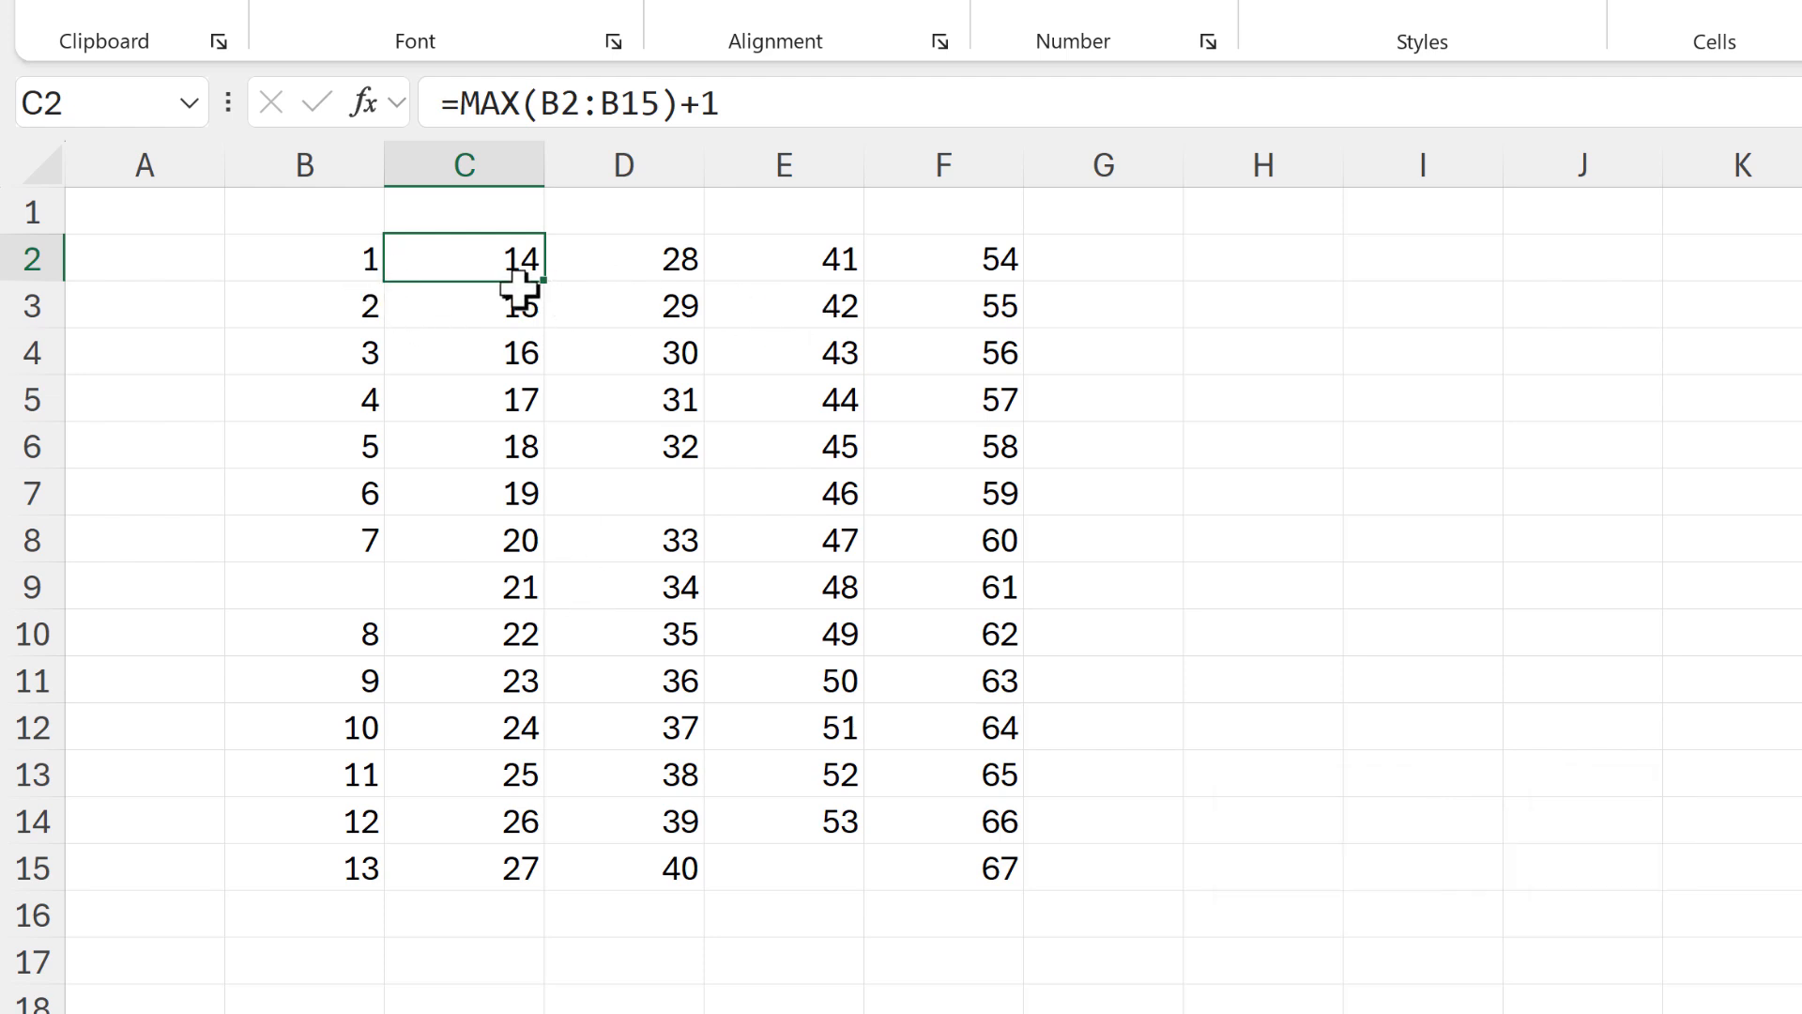
Lock the row references of the range in the C2 formula so it reads B$2:B$15
key(Down)
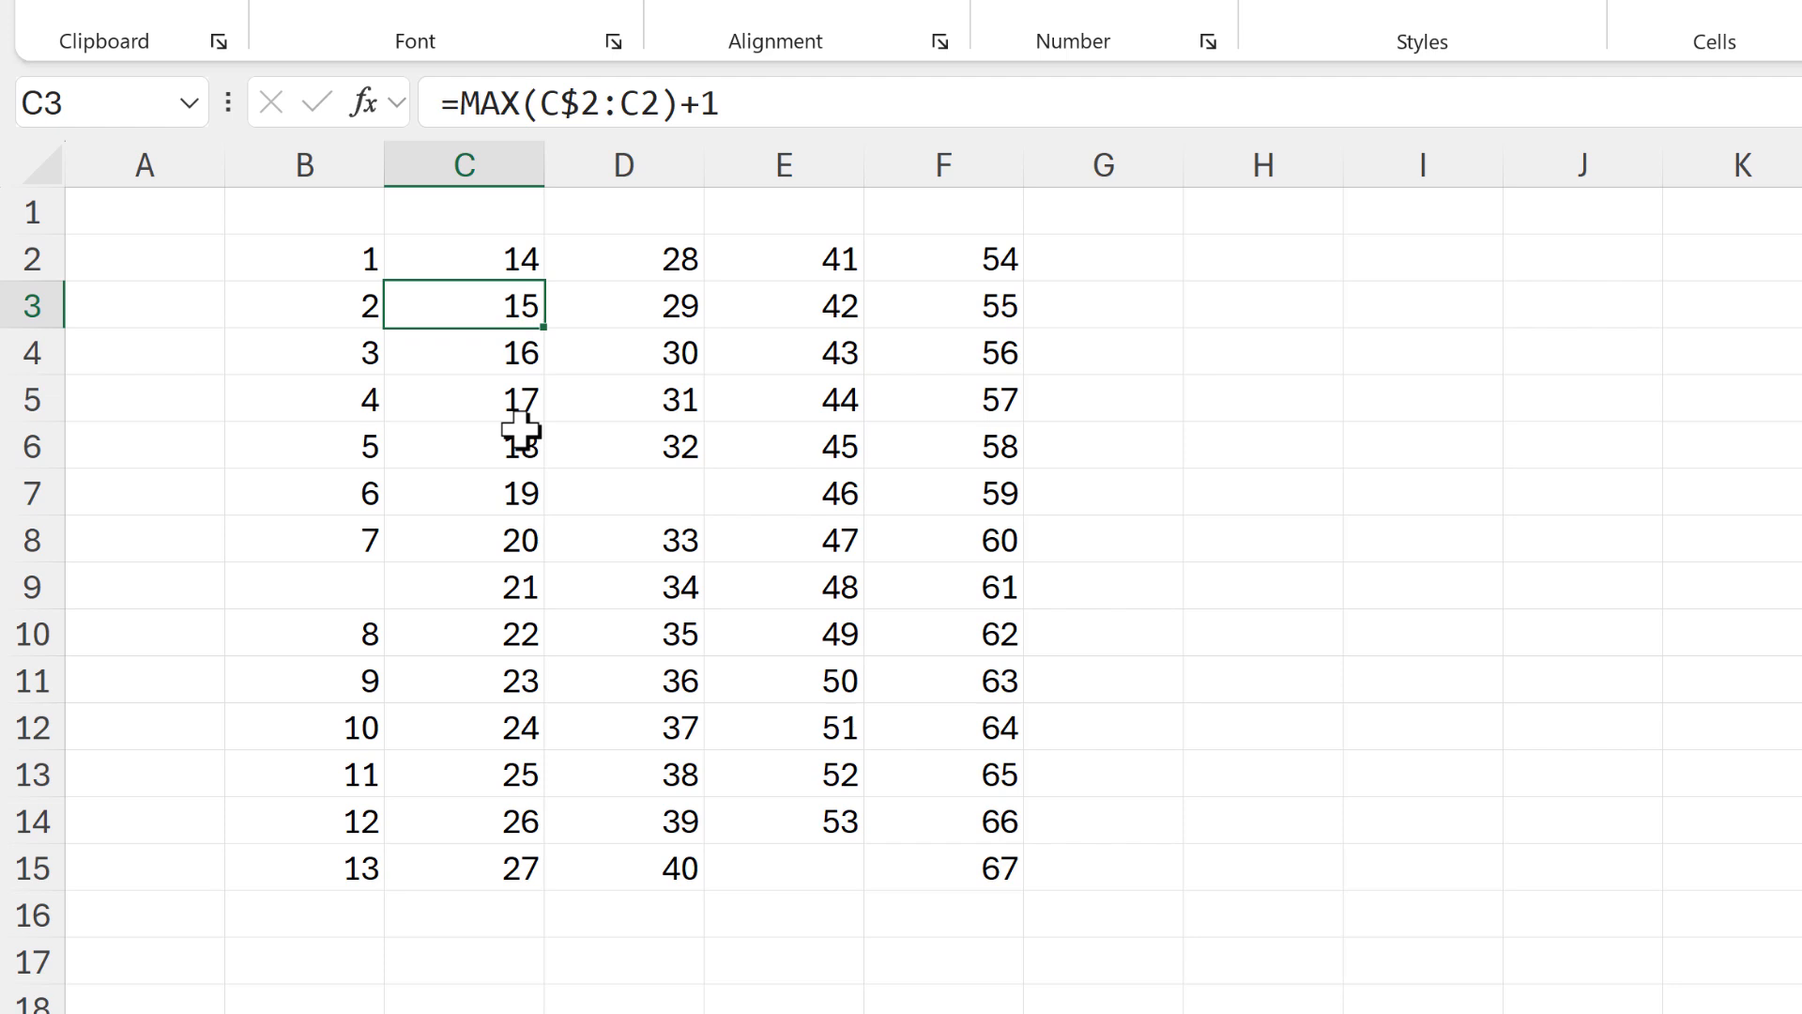
key(Up)
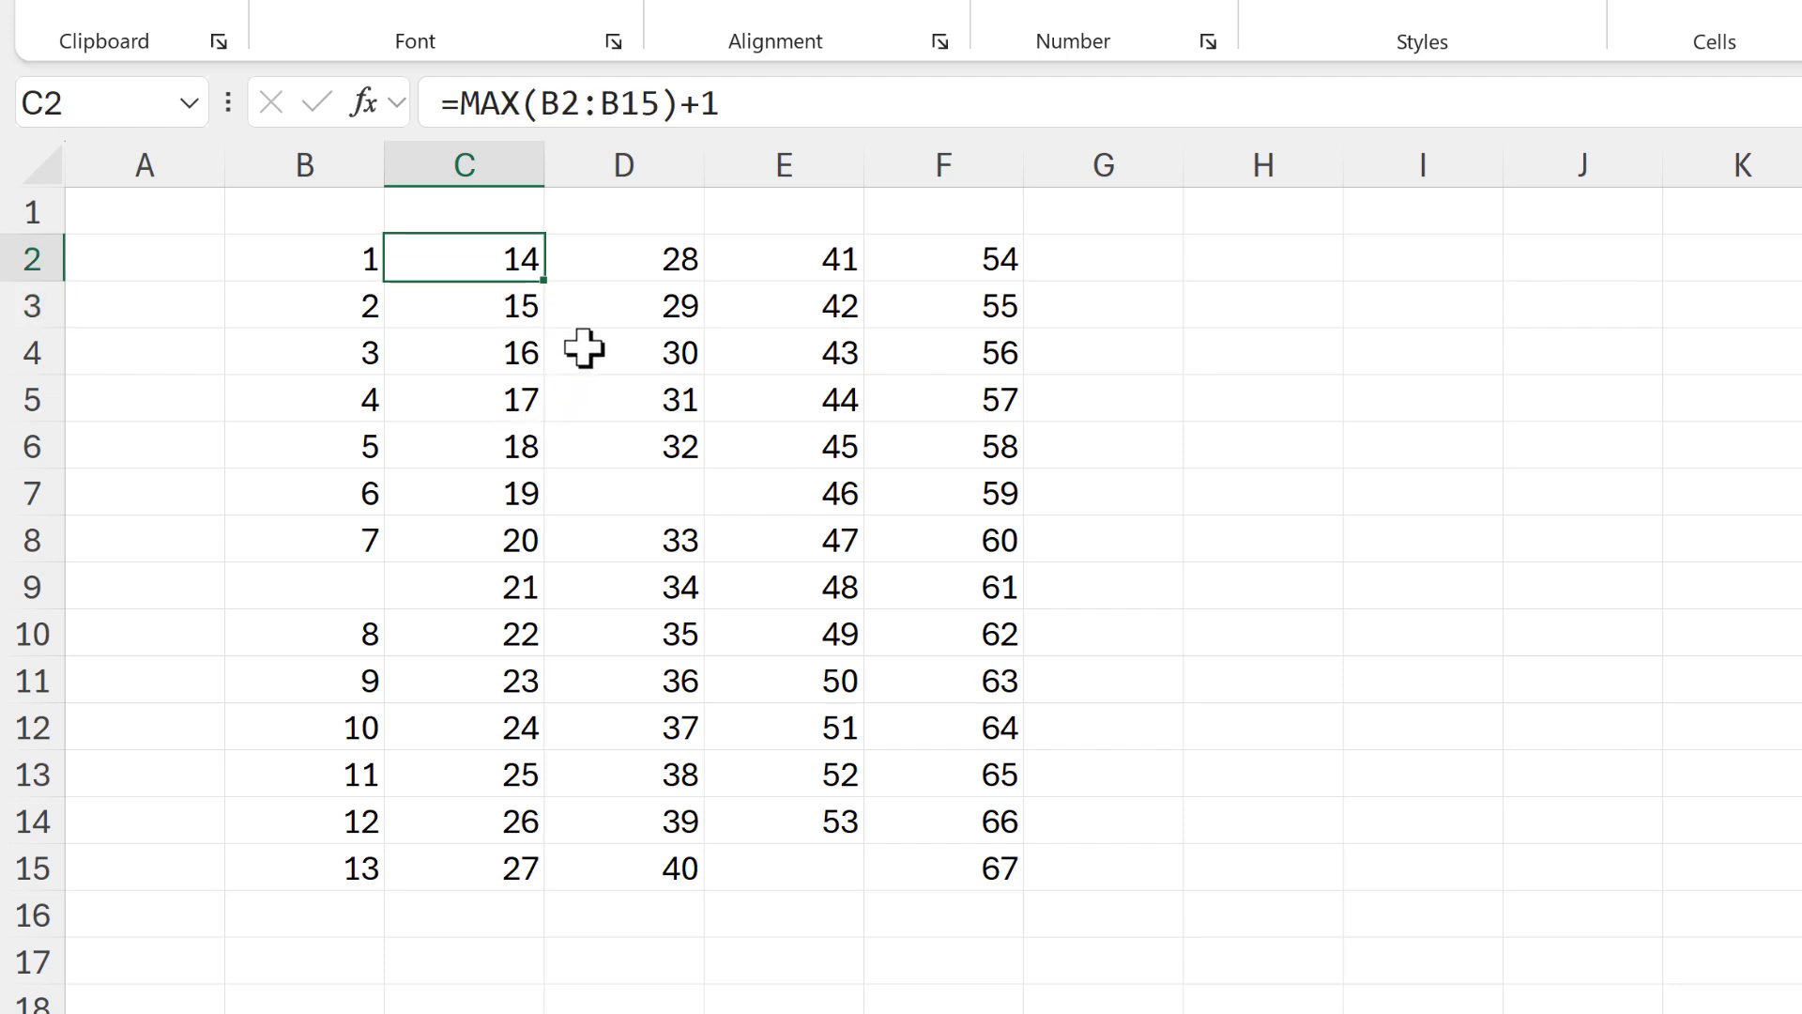
click(564, 98)
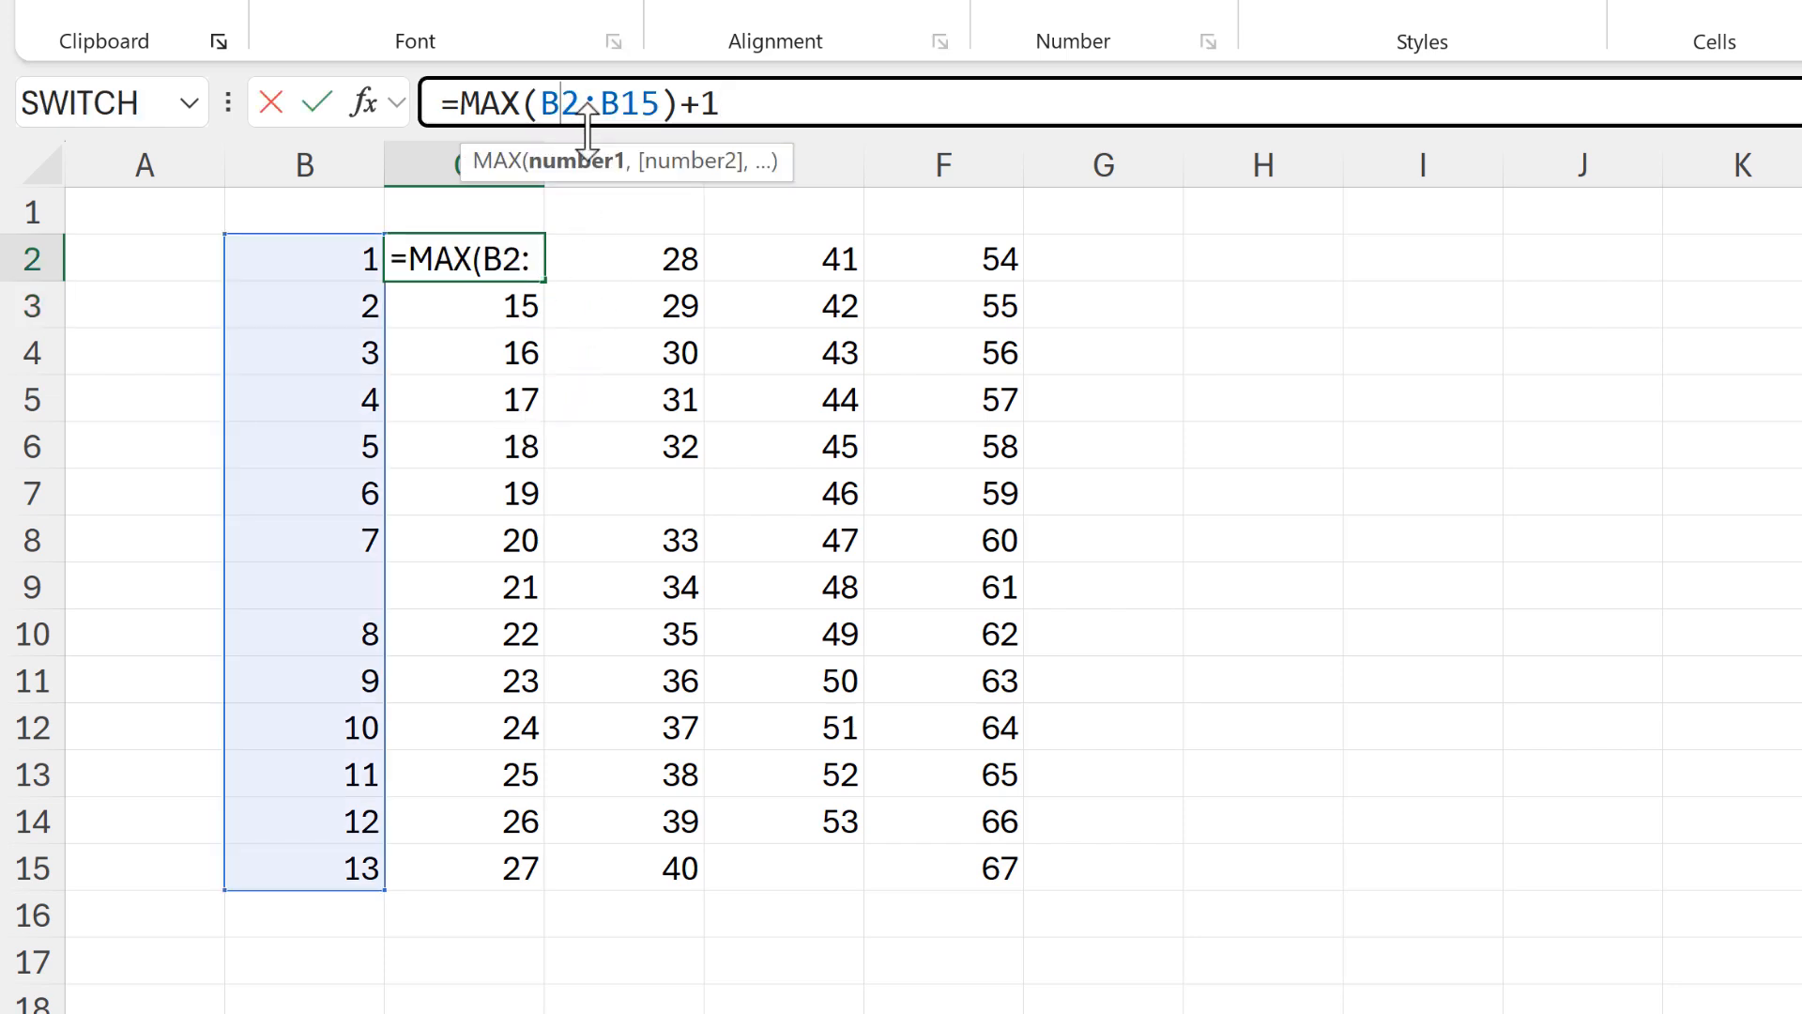
text($)
click(641, 102)
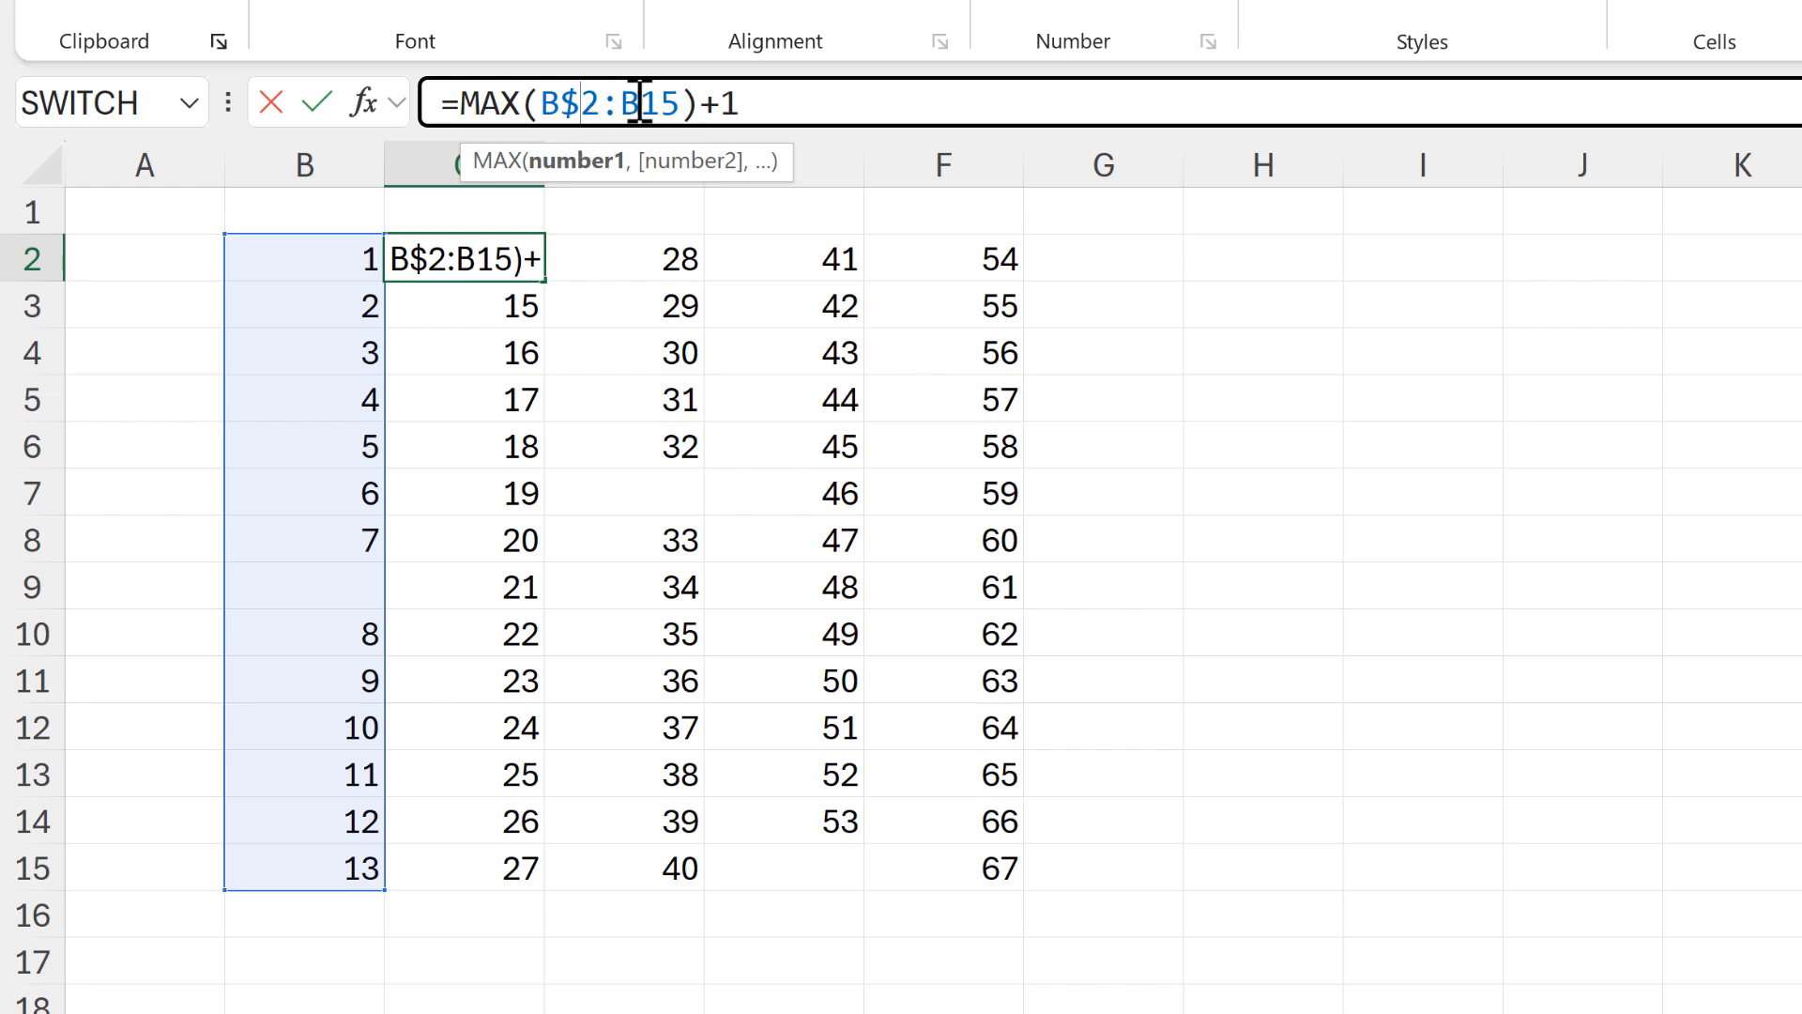
text($)
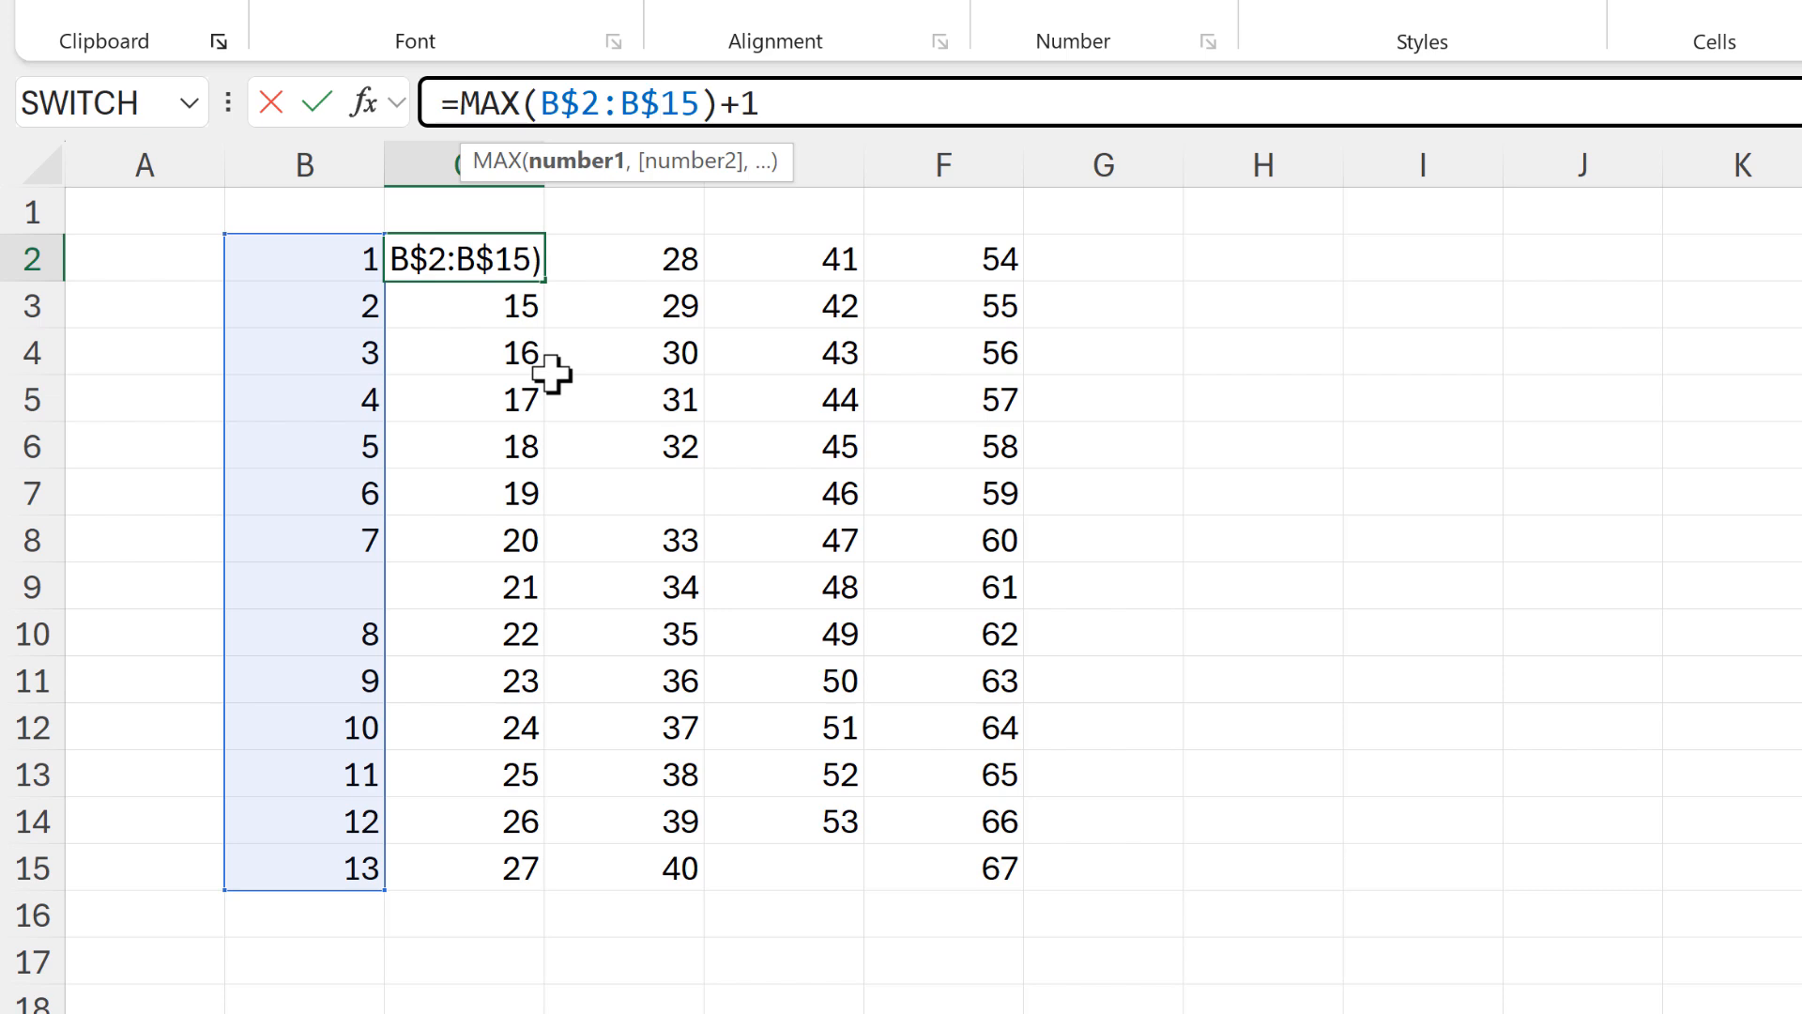
Add C$1:C1 as a second MAX argument in C2, giving =MAX(B$2:B$15,C$1:C1)+1
click(708, 101)
text(,)
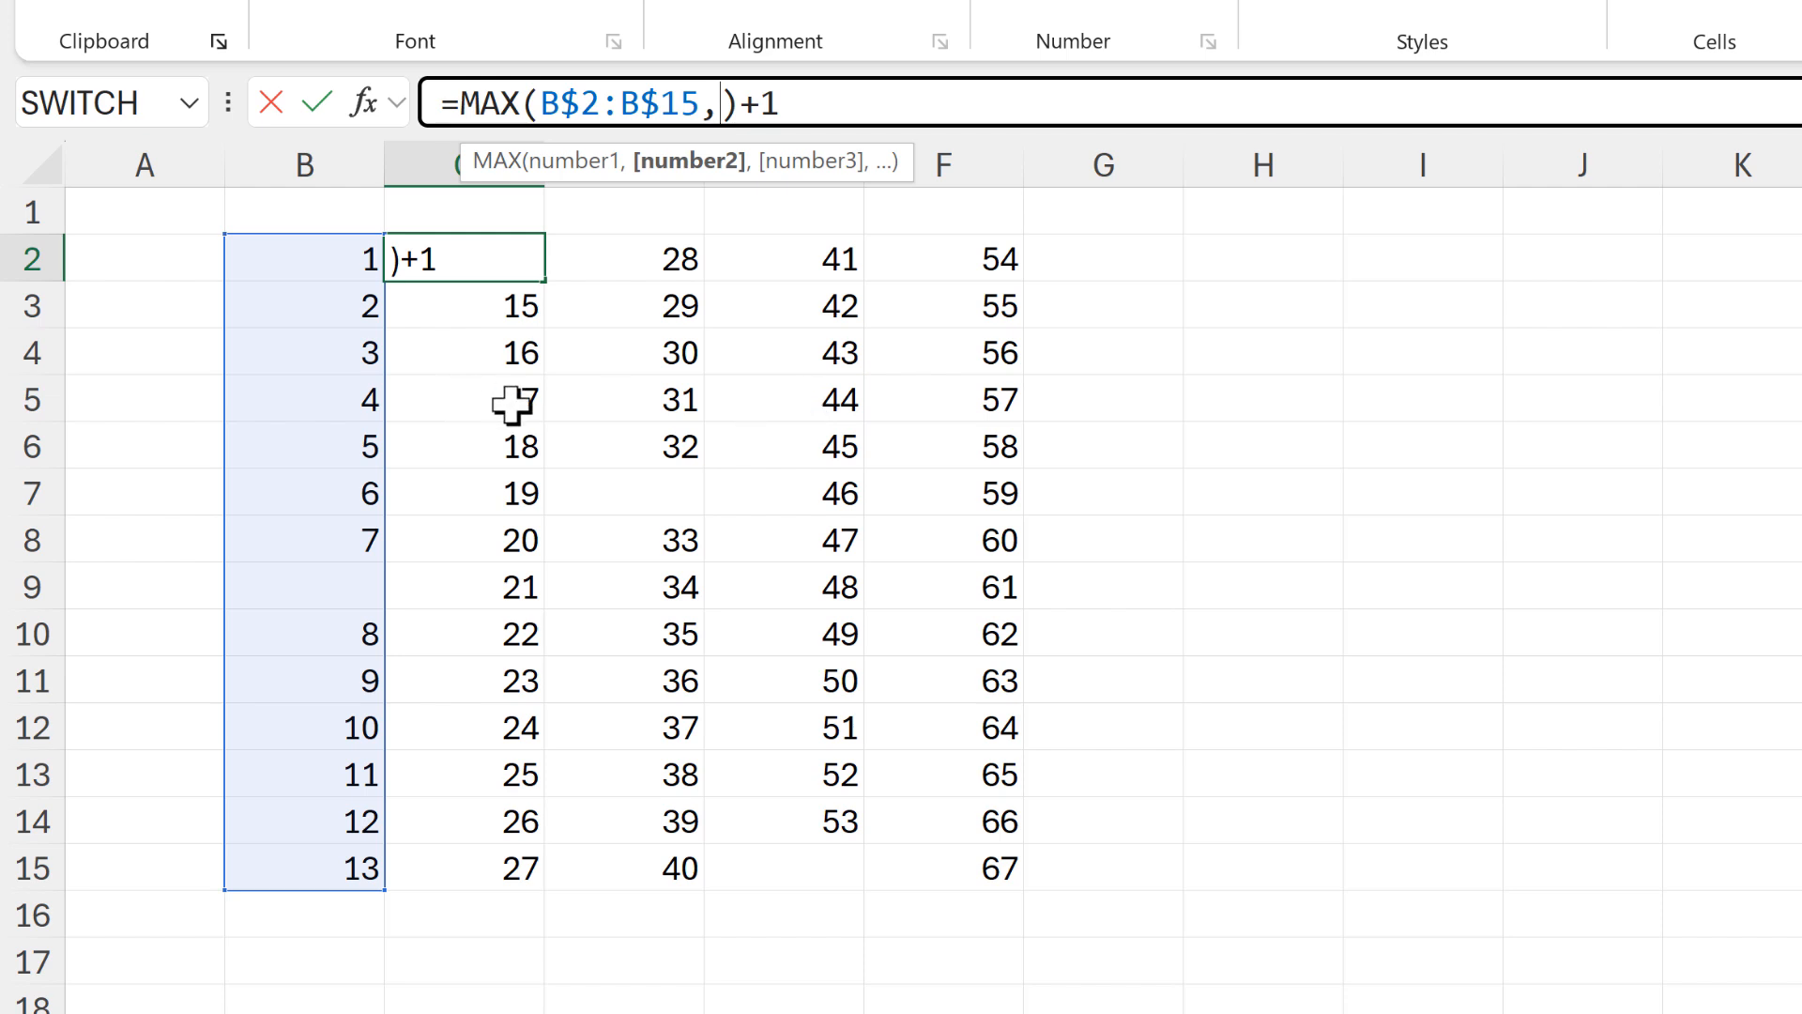
click(479, 200)
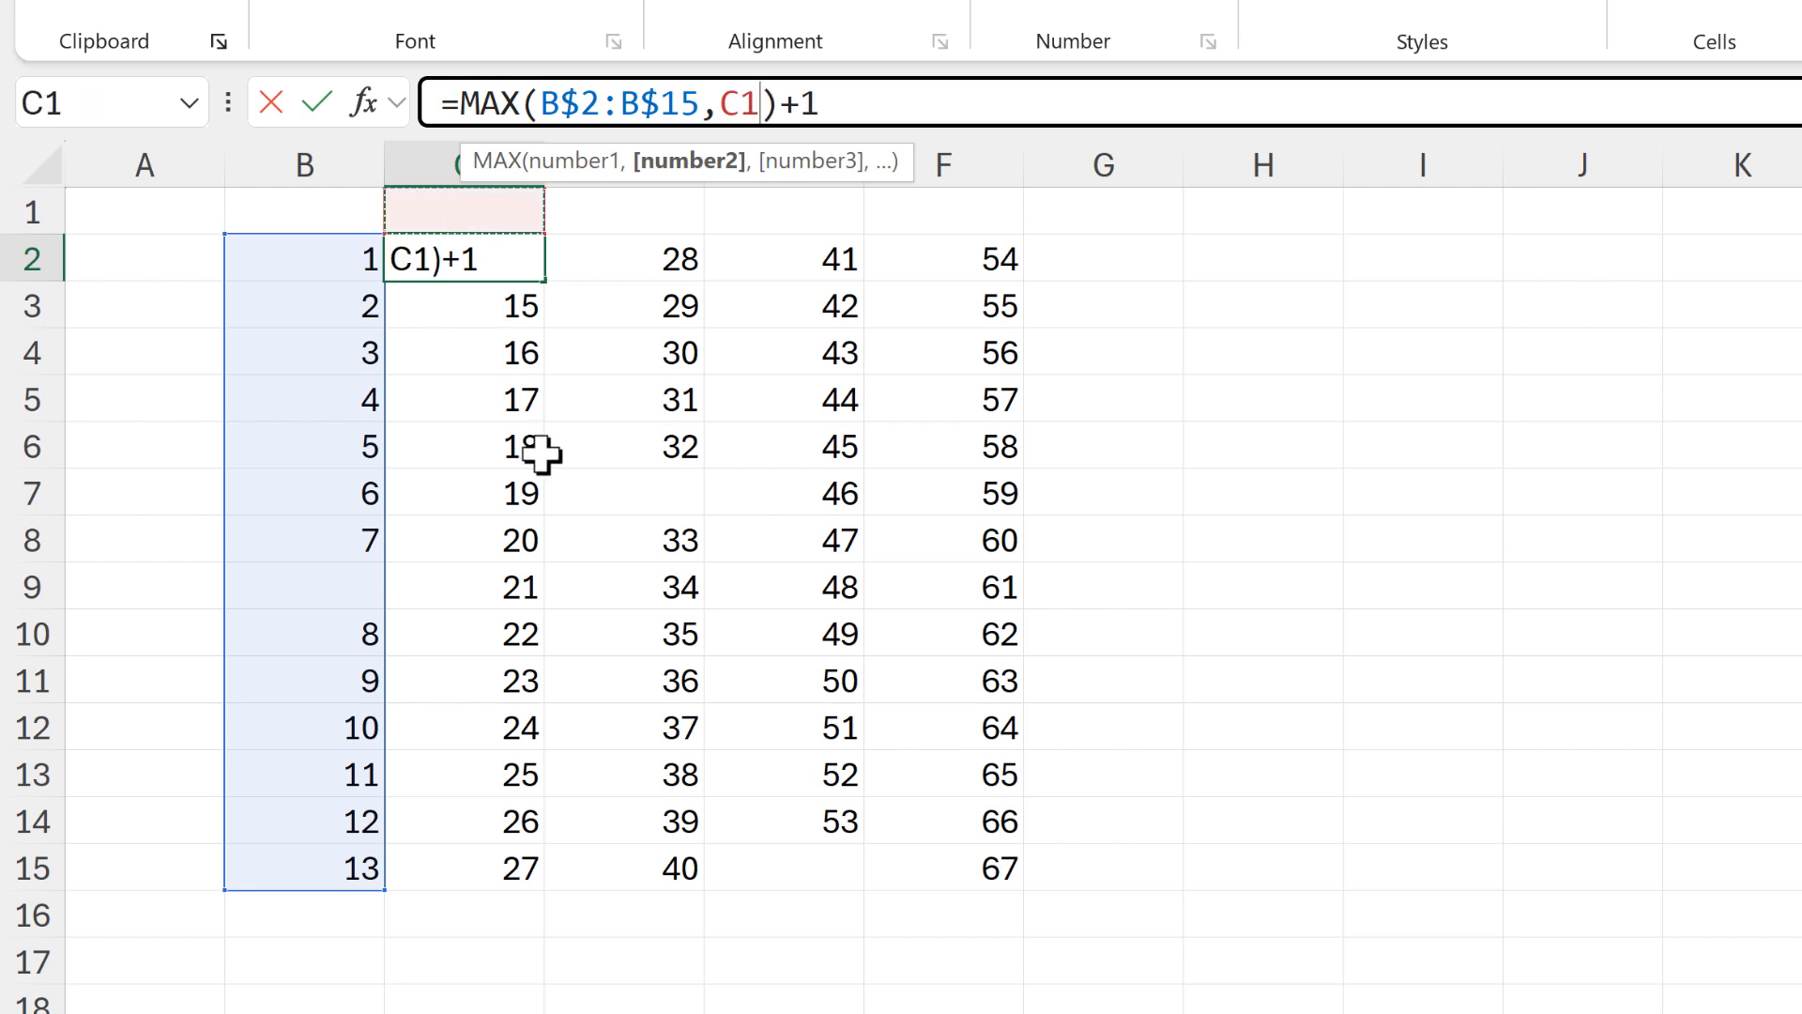
text(:C1)
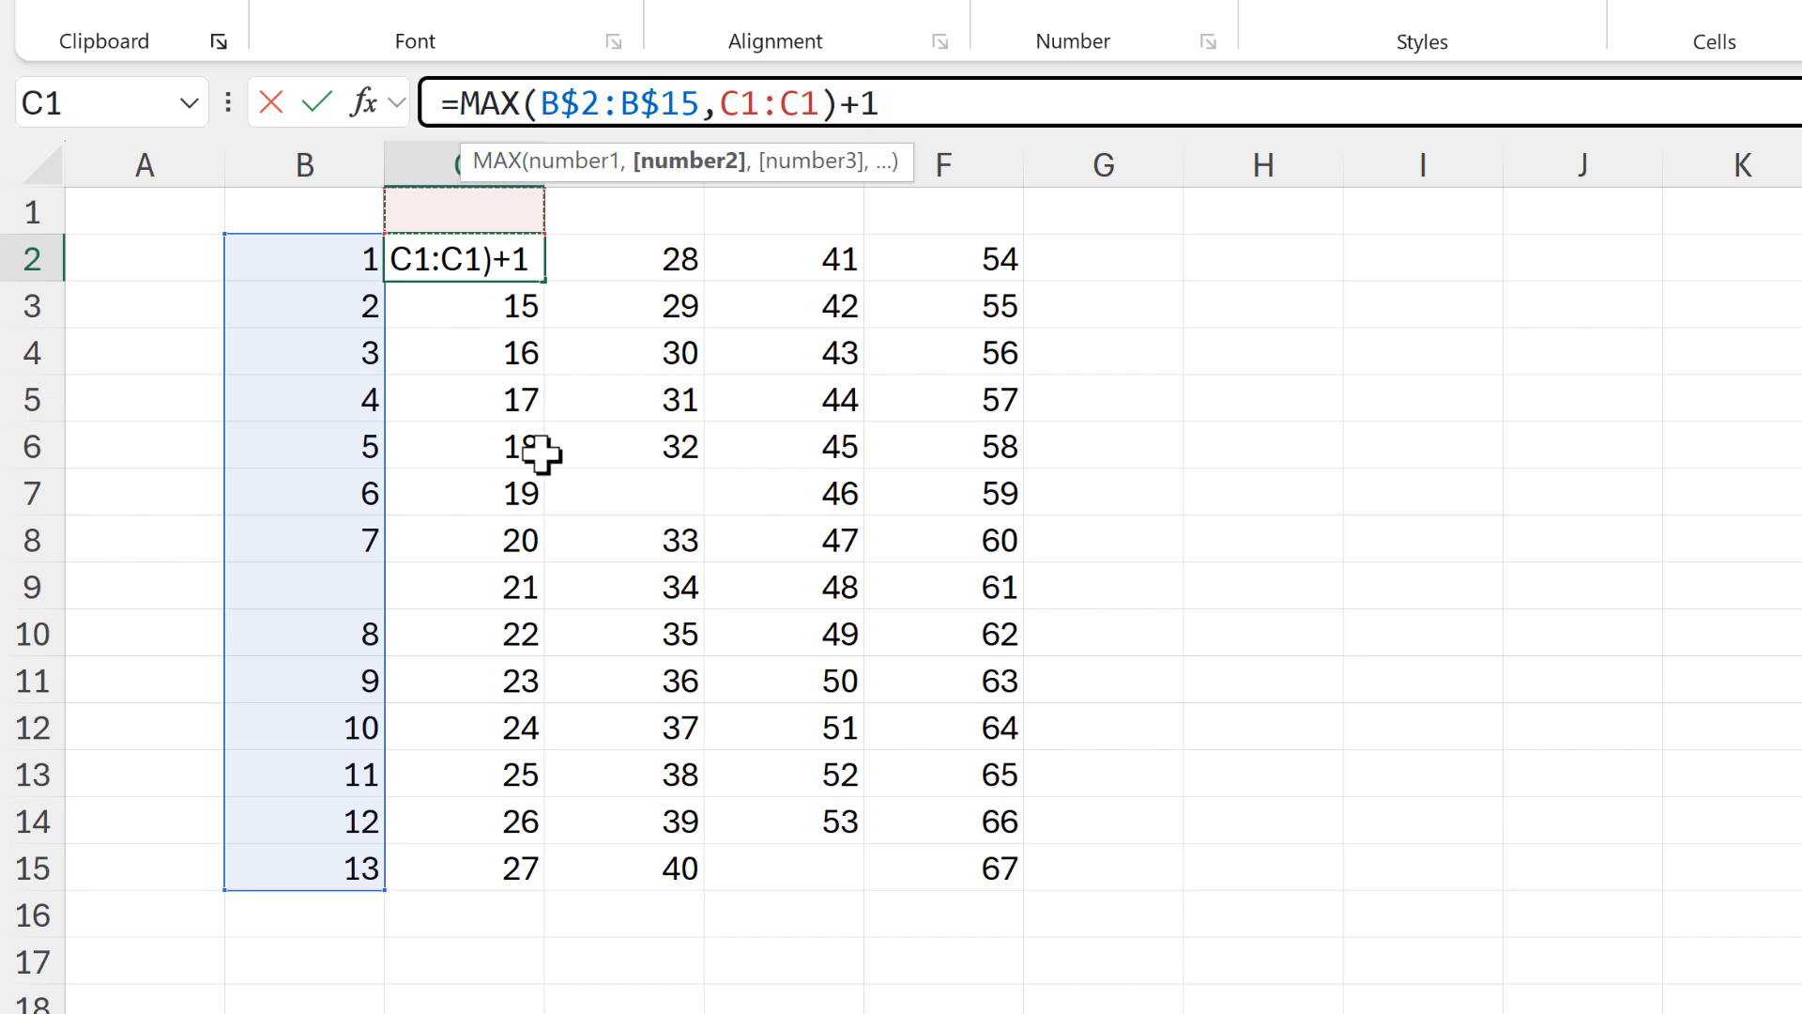
shift+click(740, 94)
click(740, 98)
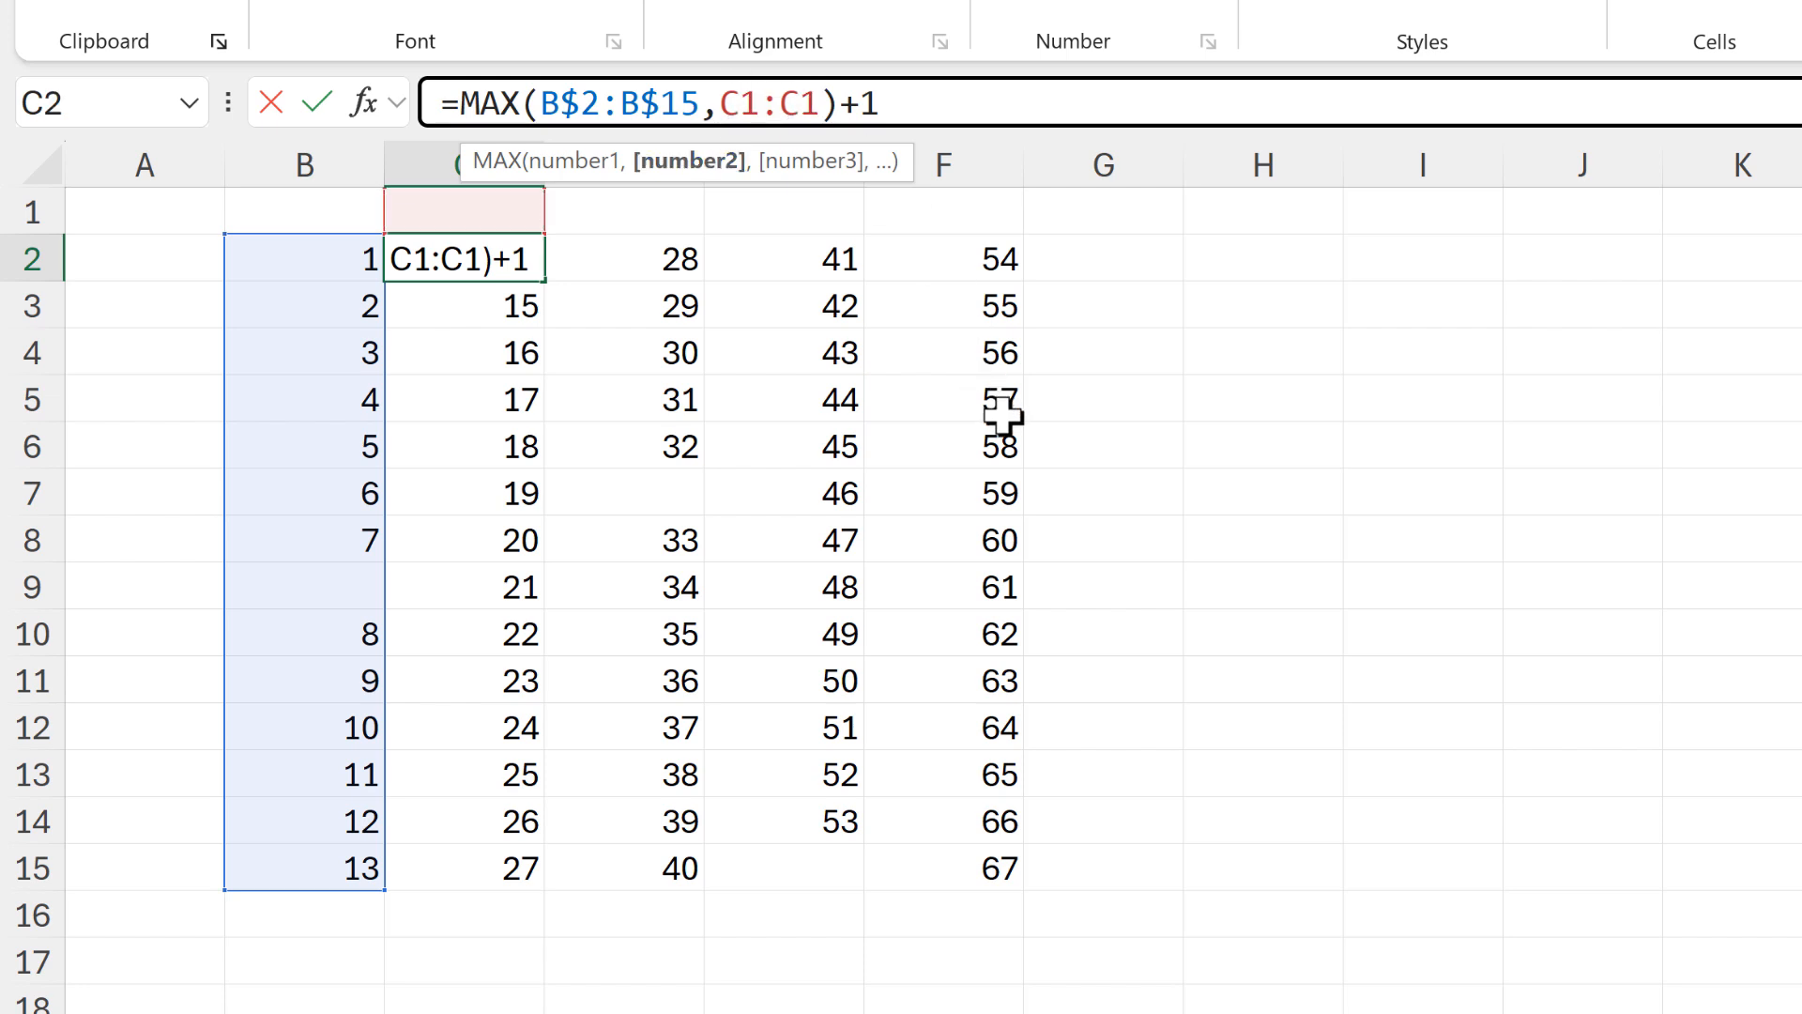
text($)
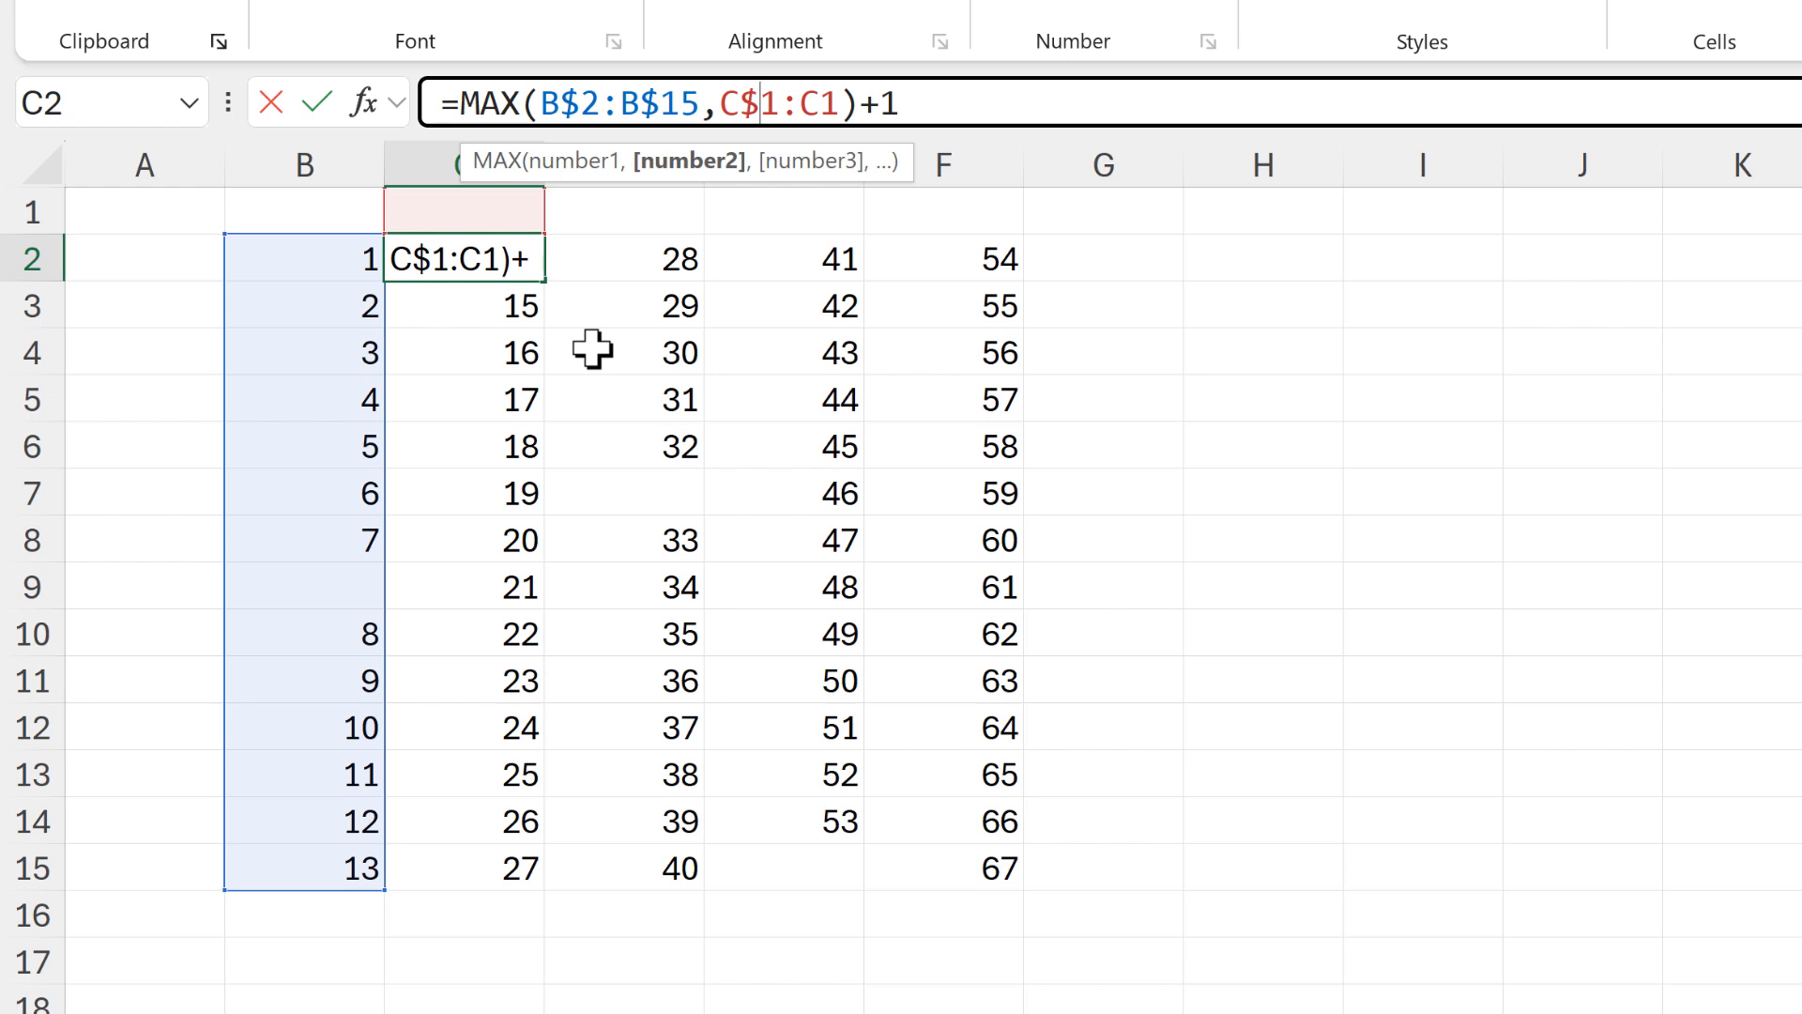
drag(842, 103, 808, 103)
click(842, 103)
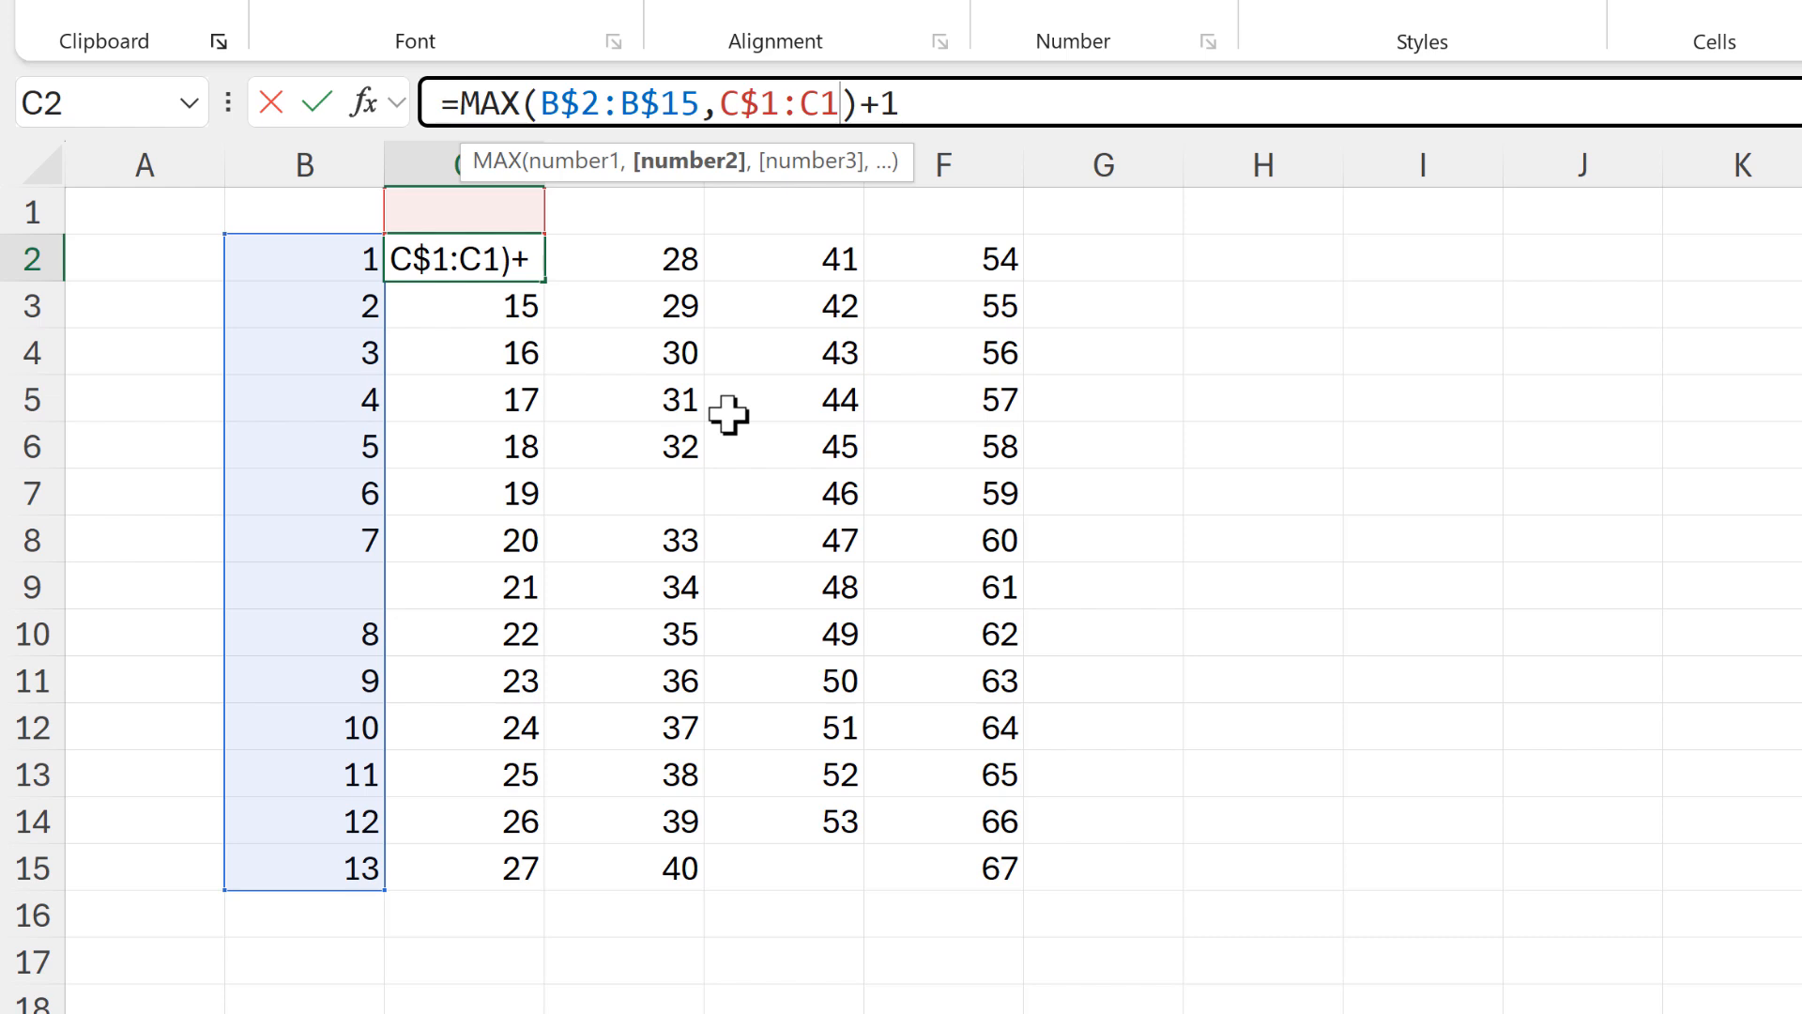
key(Return)
Fill the C2 formula over the whole block B2:F15
click(533, 273)
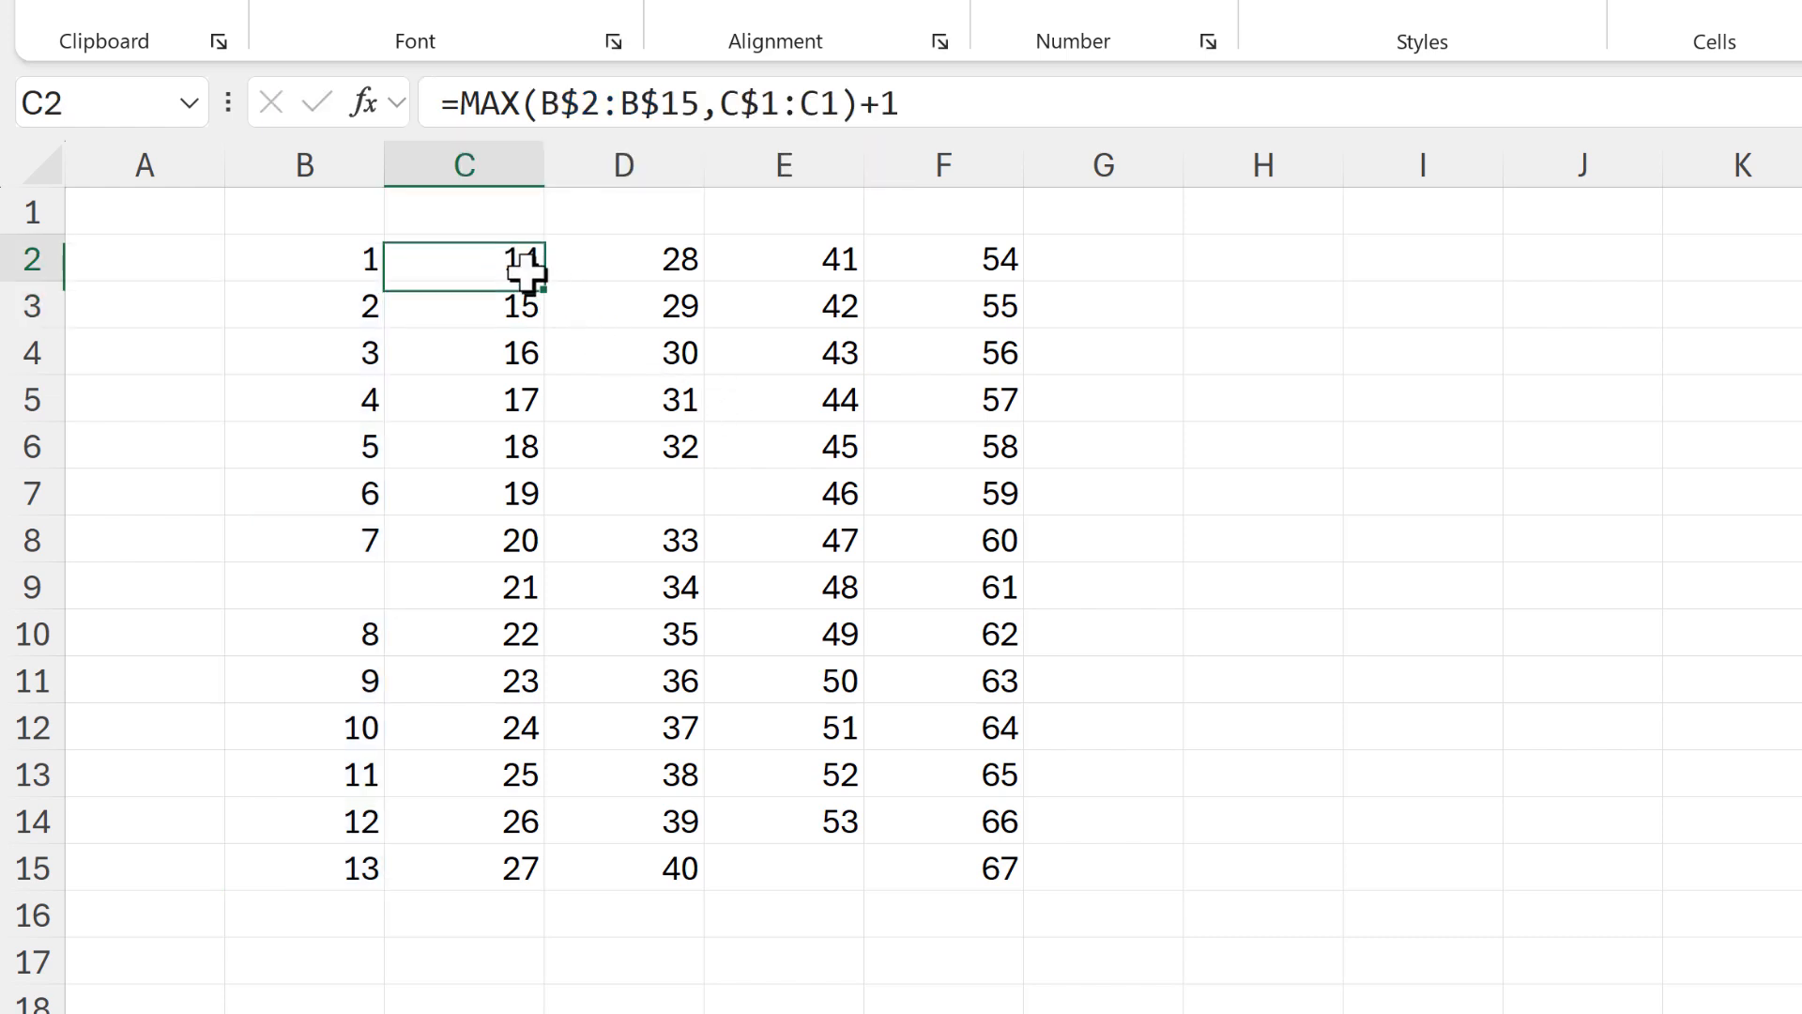
mouse_move(545, 346)
mouse_down()
mouse_move(526, 813)
mouse_move(545, 888)
mouse_move(938, 850)
mouse_move(1025, 883)
mouse_up()
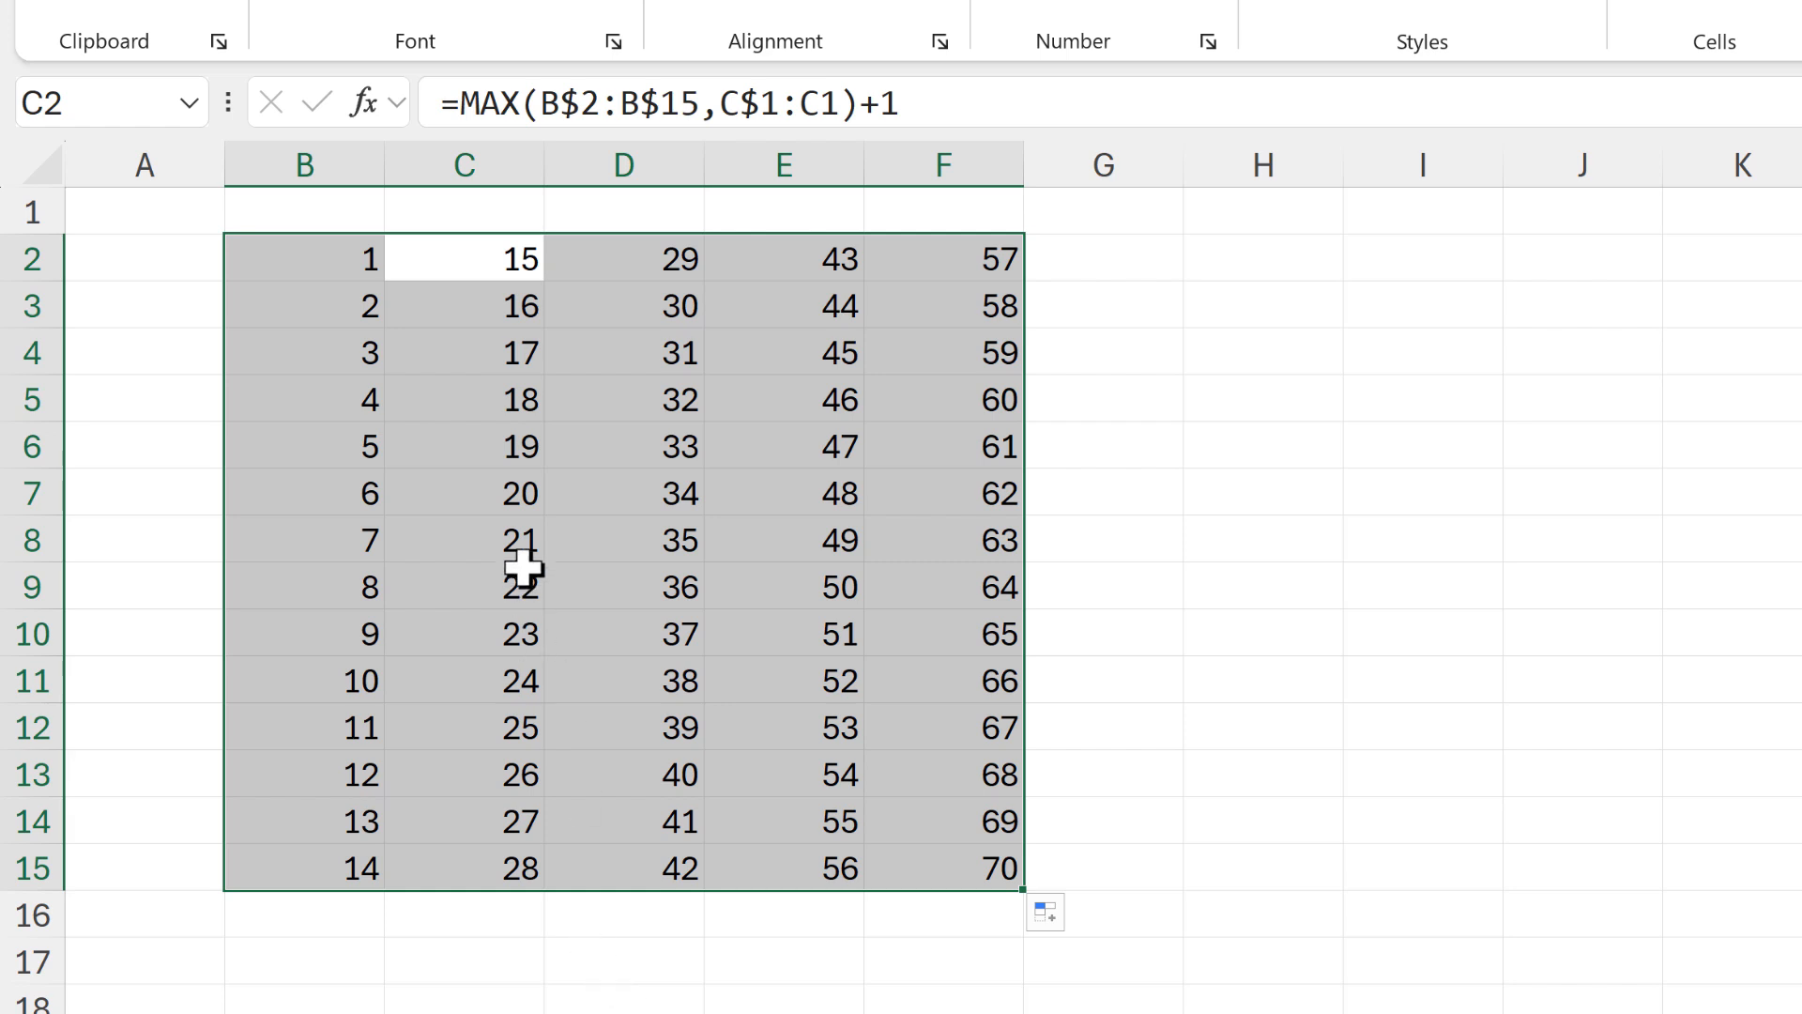
Clear cells D8, E15 and C2 to test the renumbering with gaps
click(617, 537)
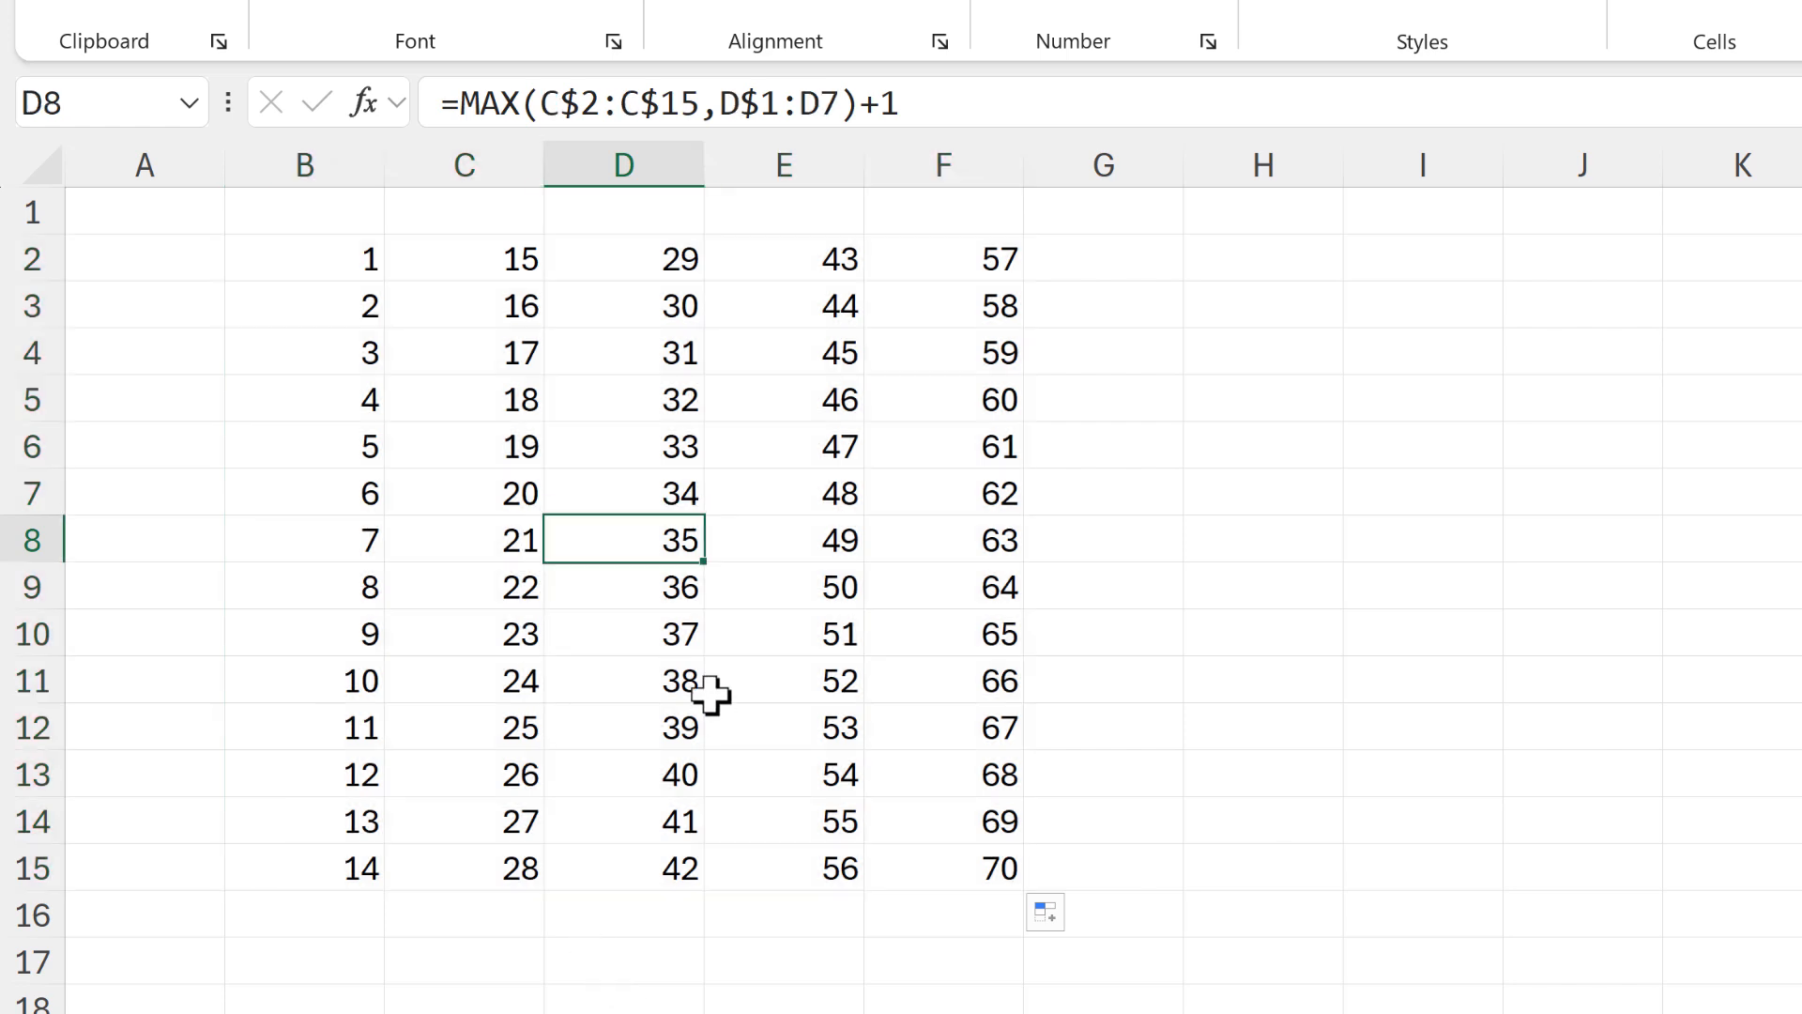
key(Delete)
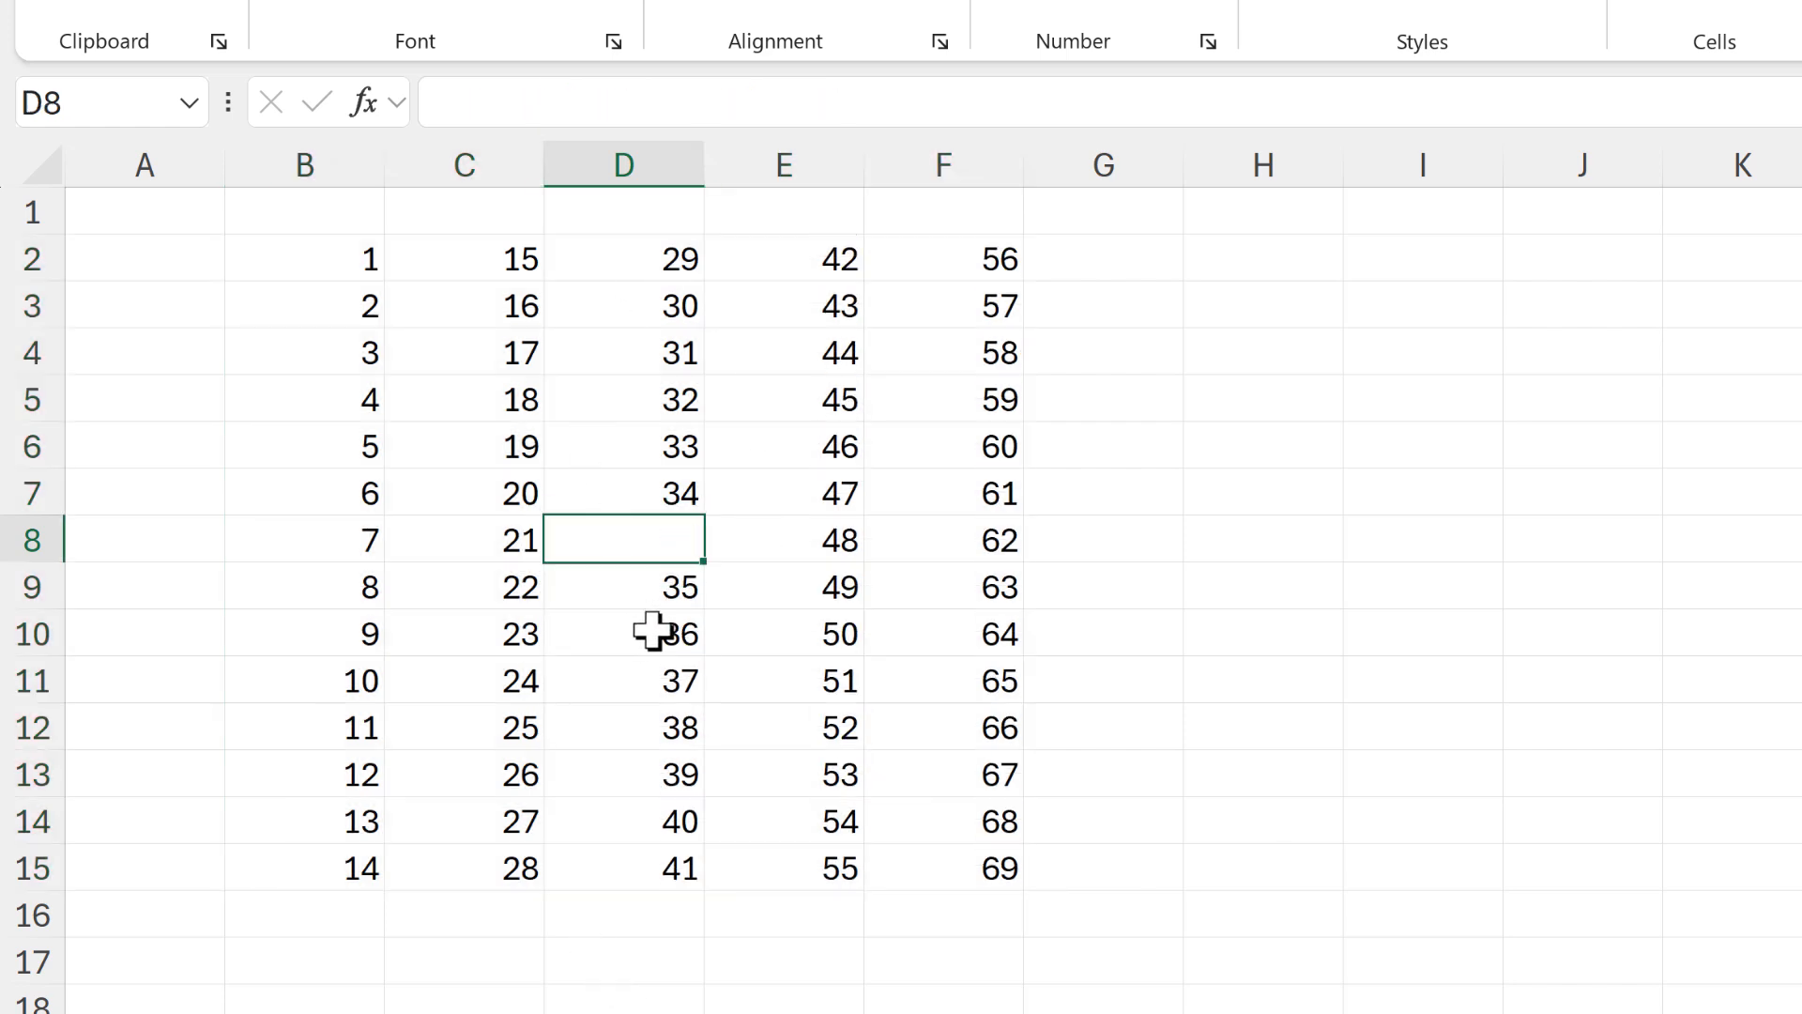
click(794, 867)
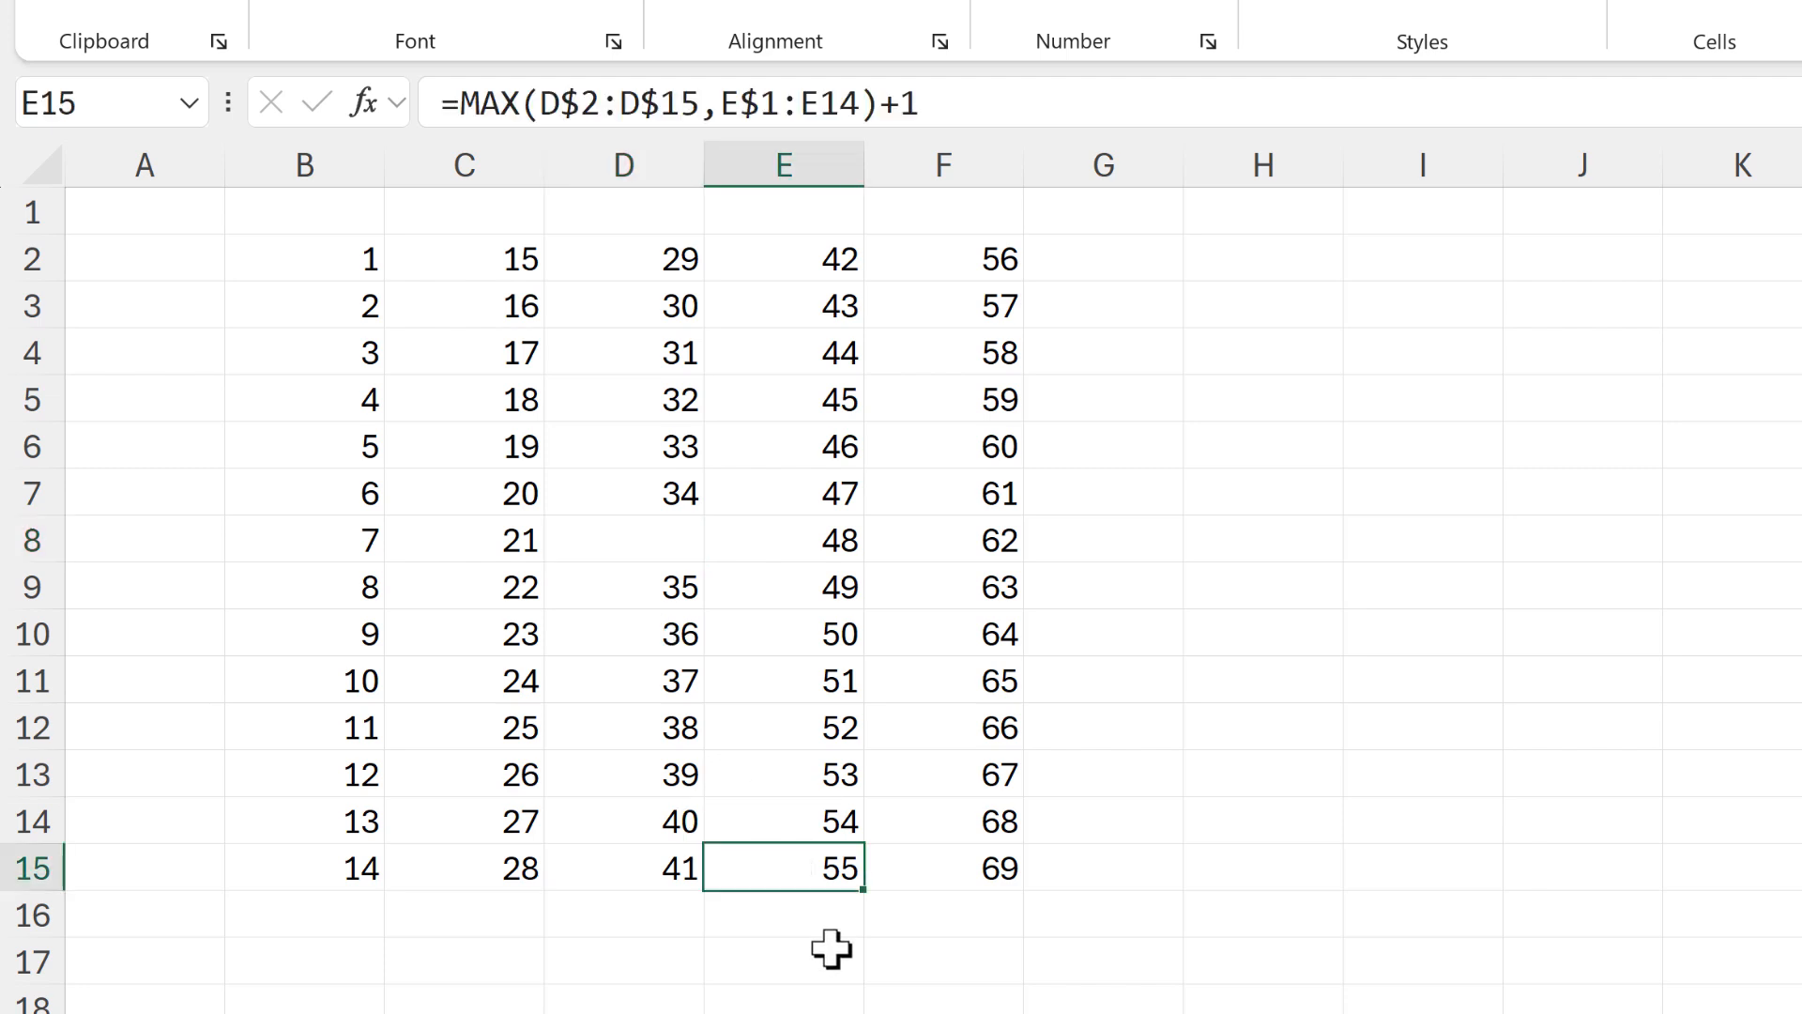
key(Delete)
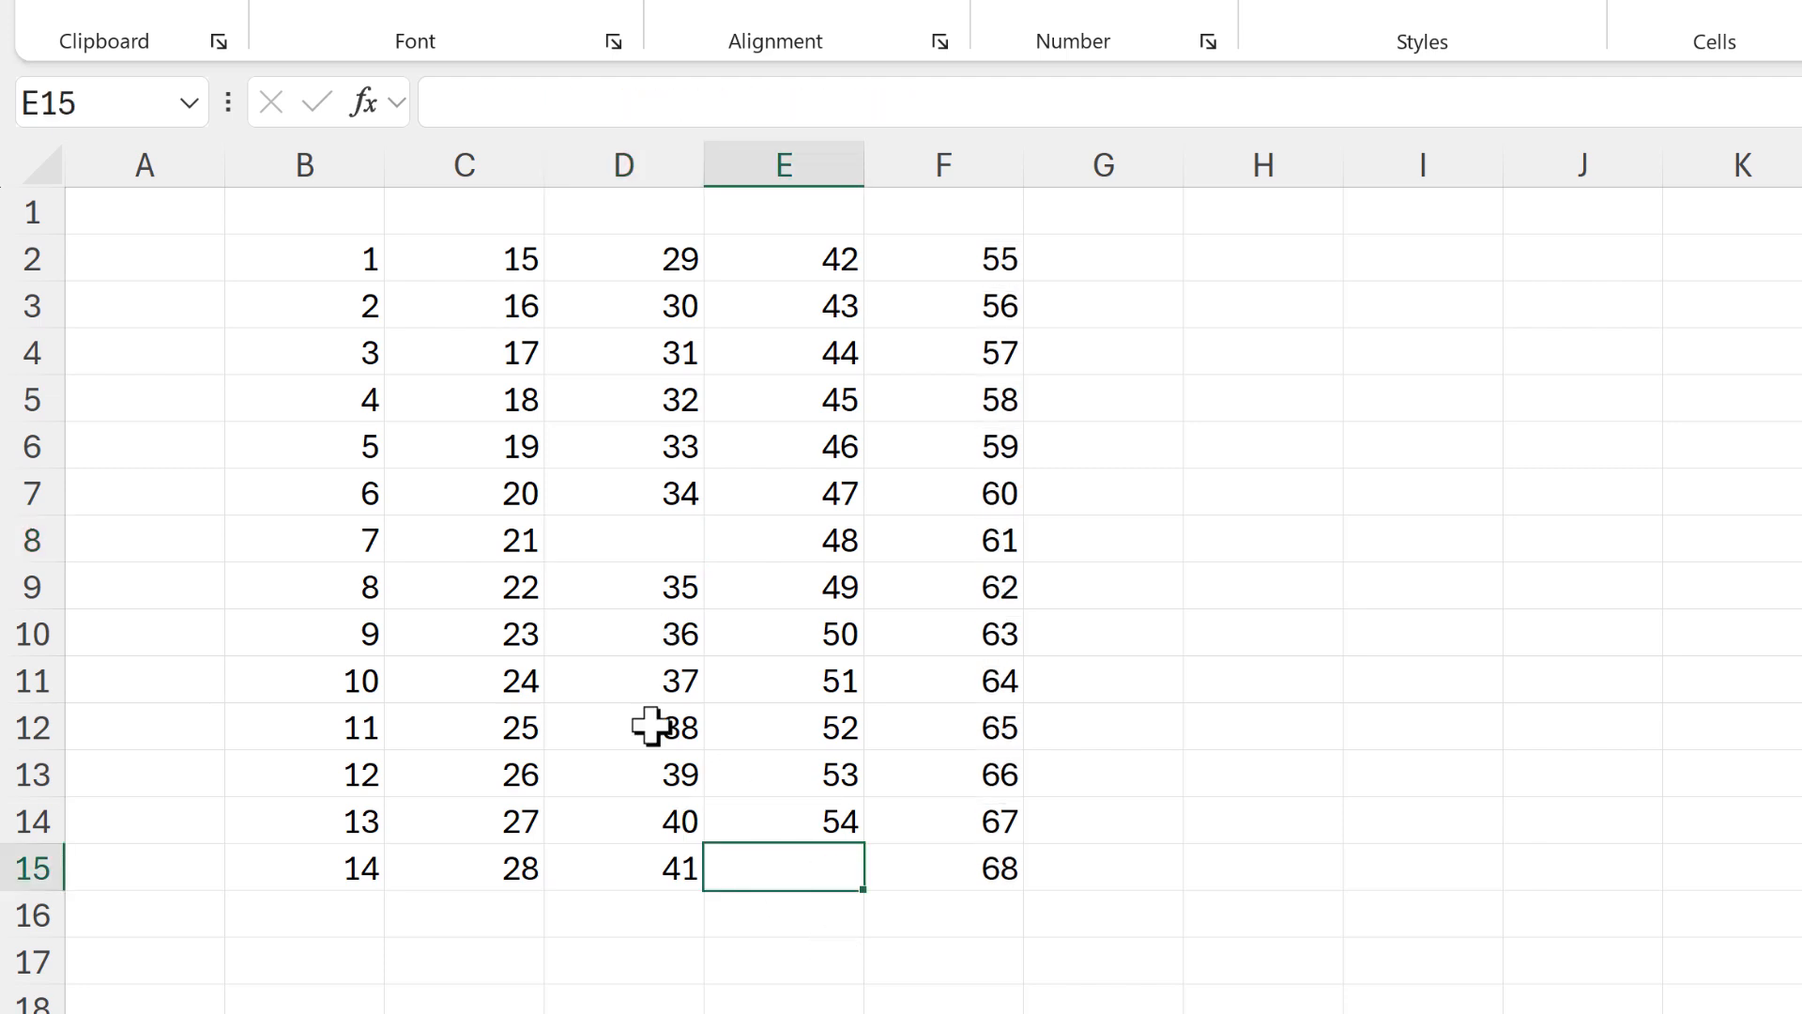
click(504, 260)
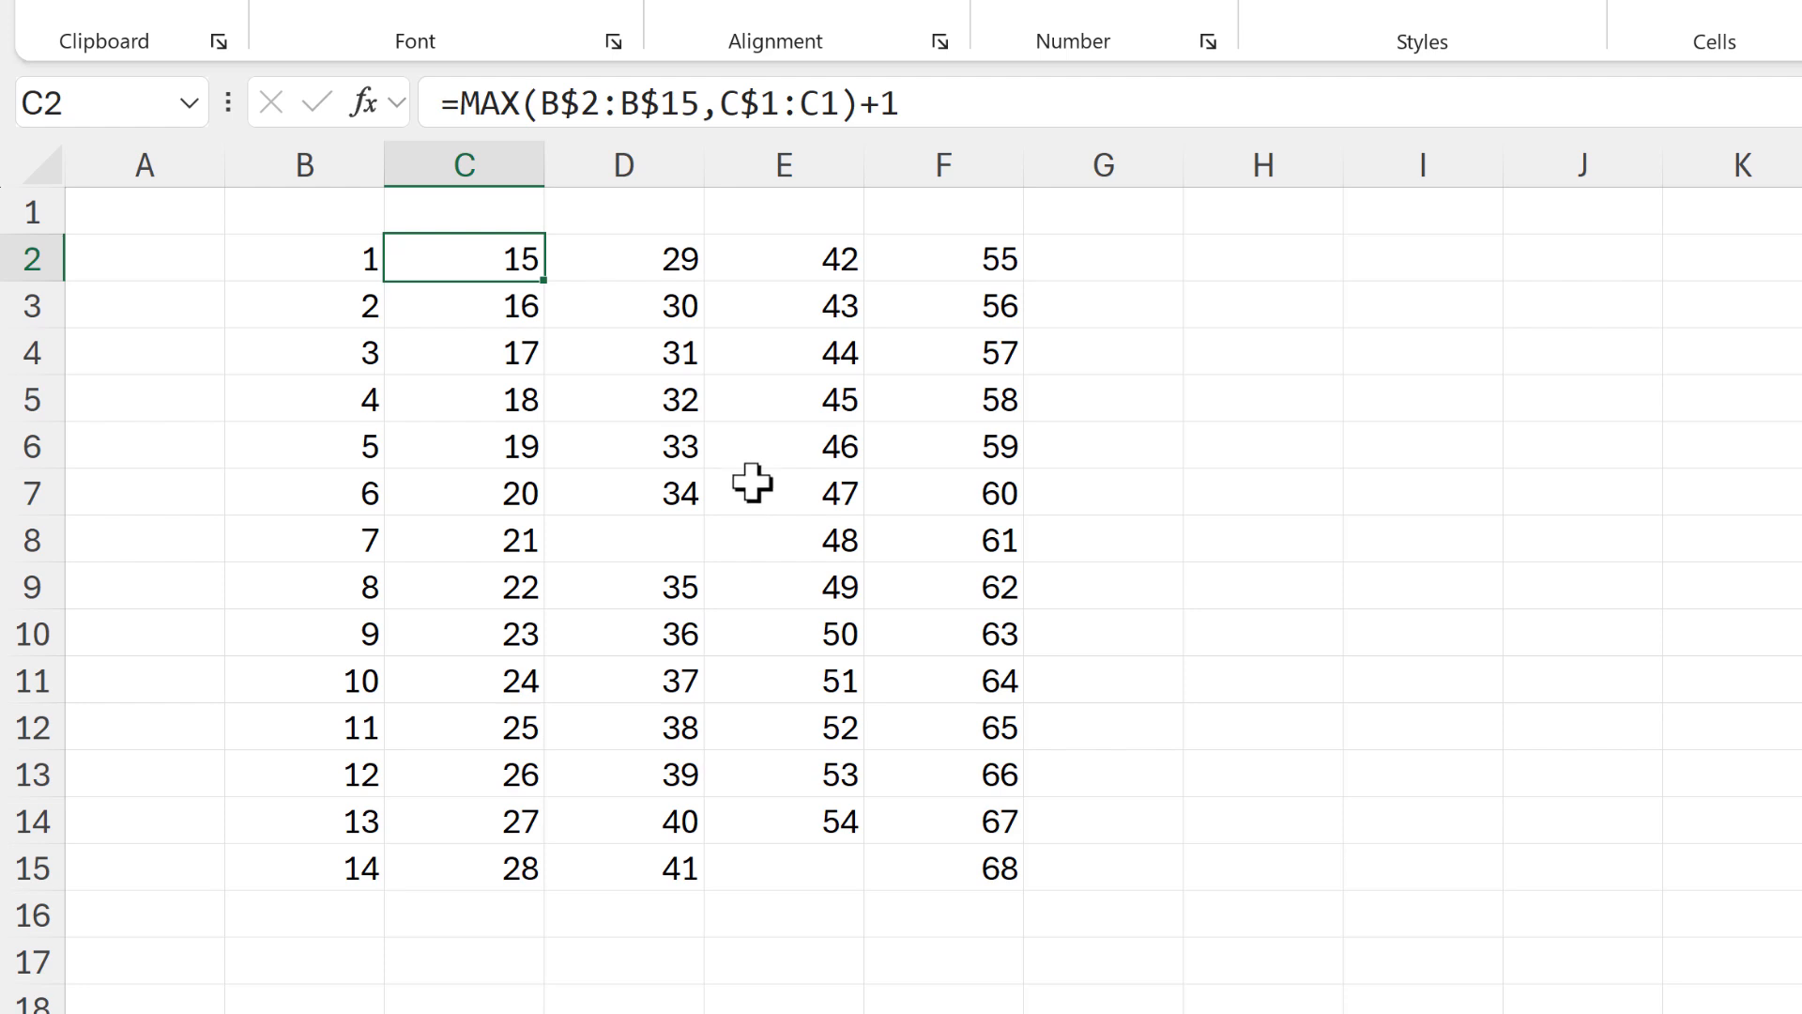
key(Delete)
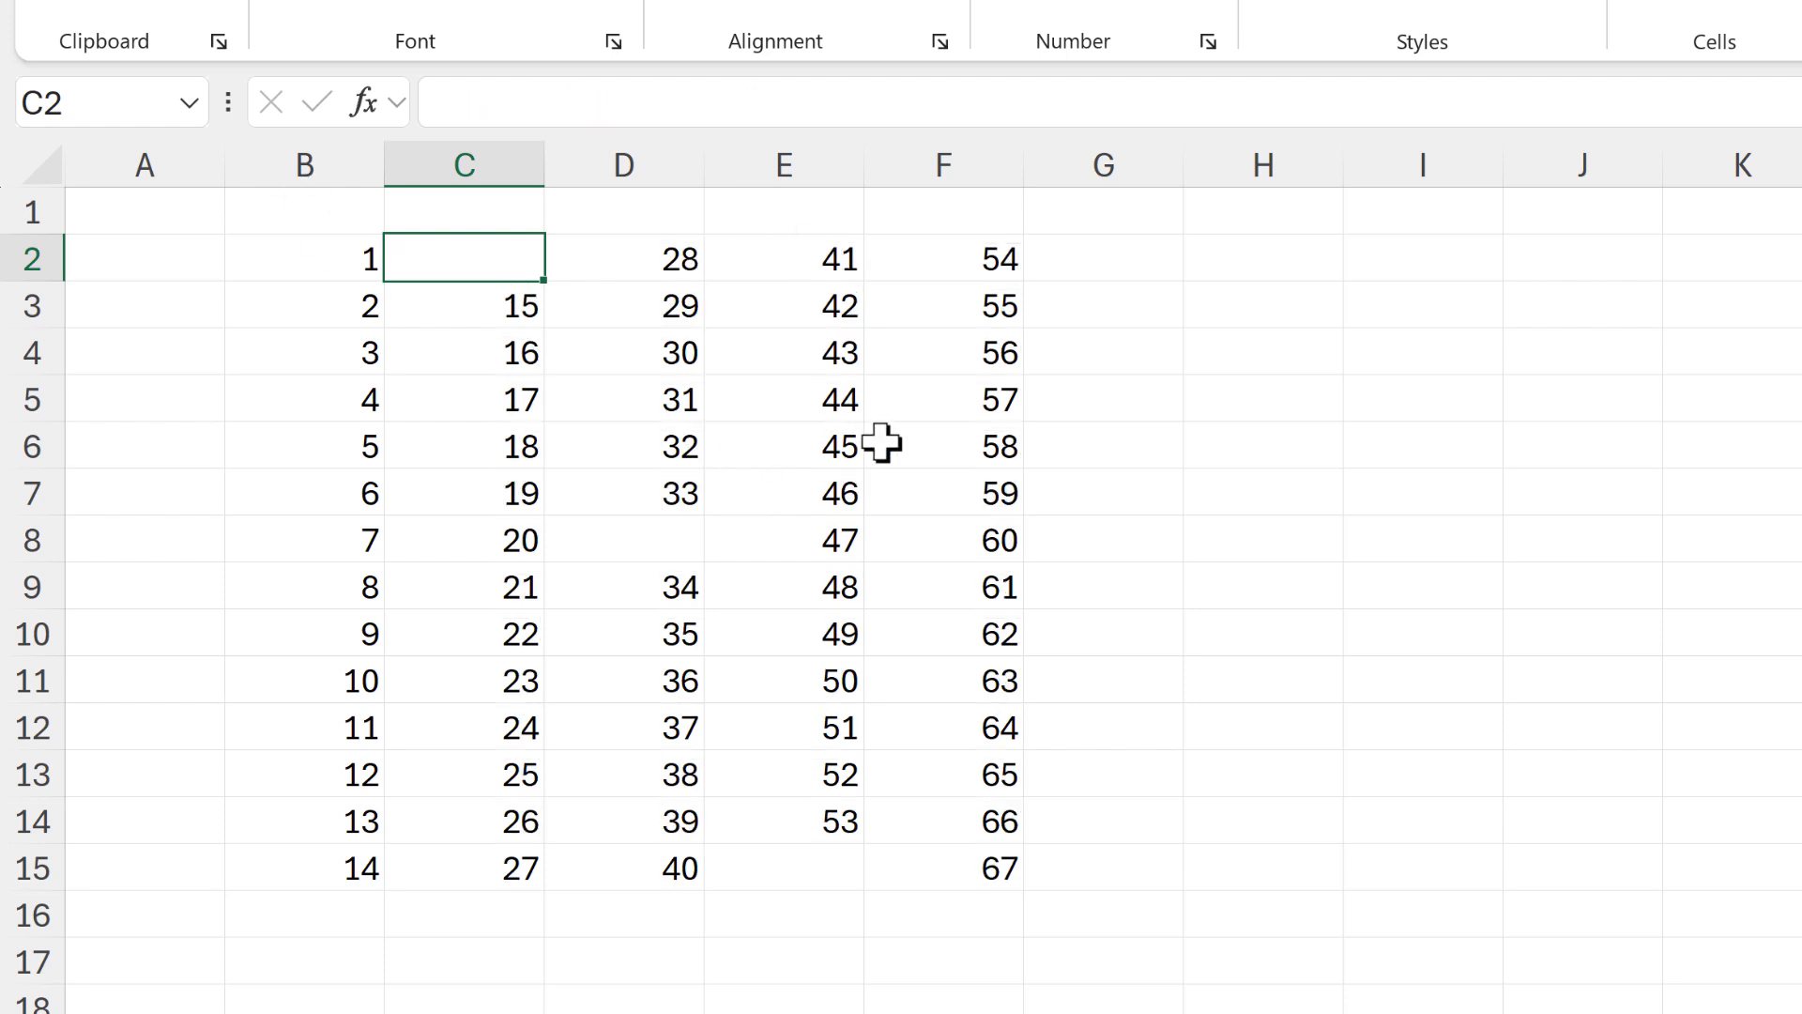
Examine which ranges the MAX formulas in E9 and B2 refer to, leaving both formulas as they are
click(835, 575)
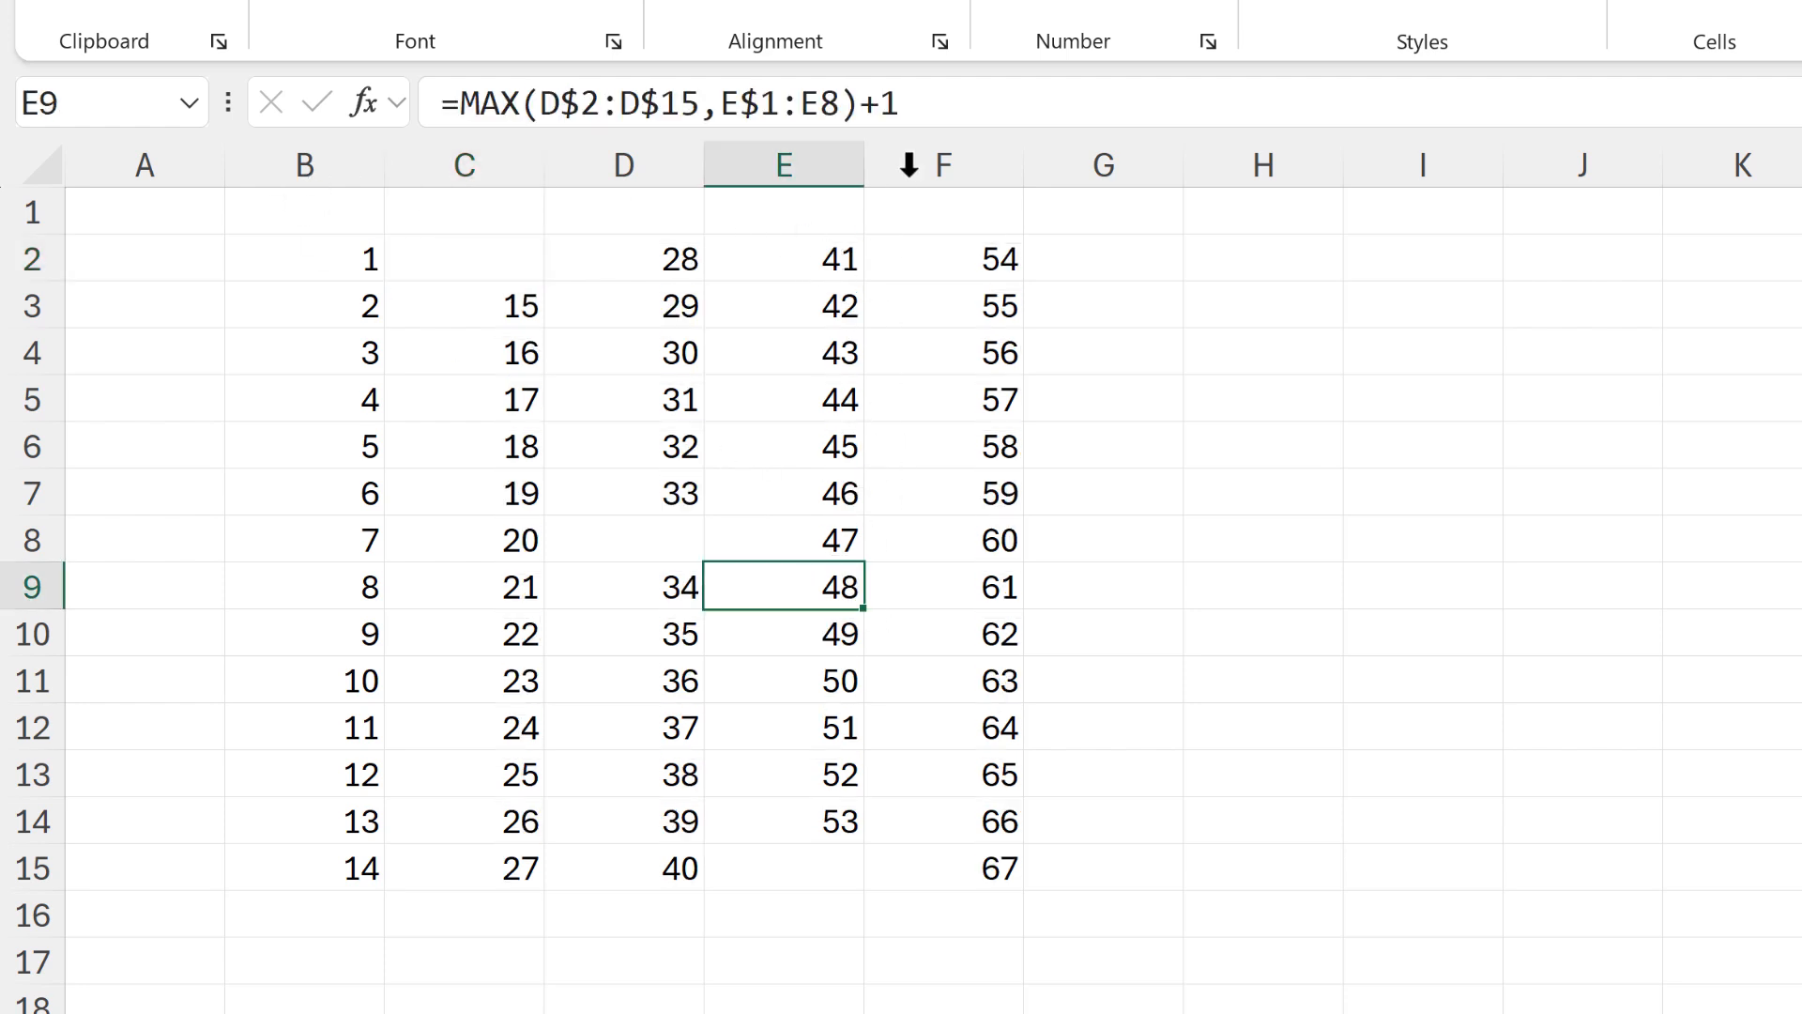
click(933, 101)
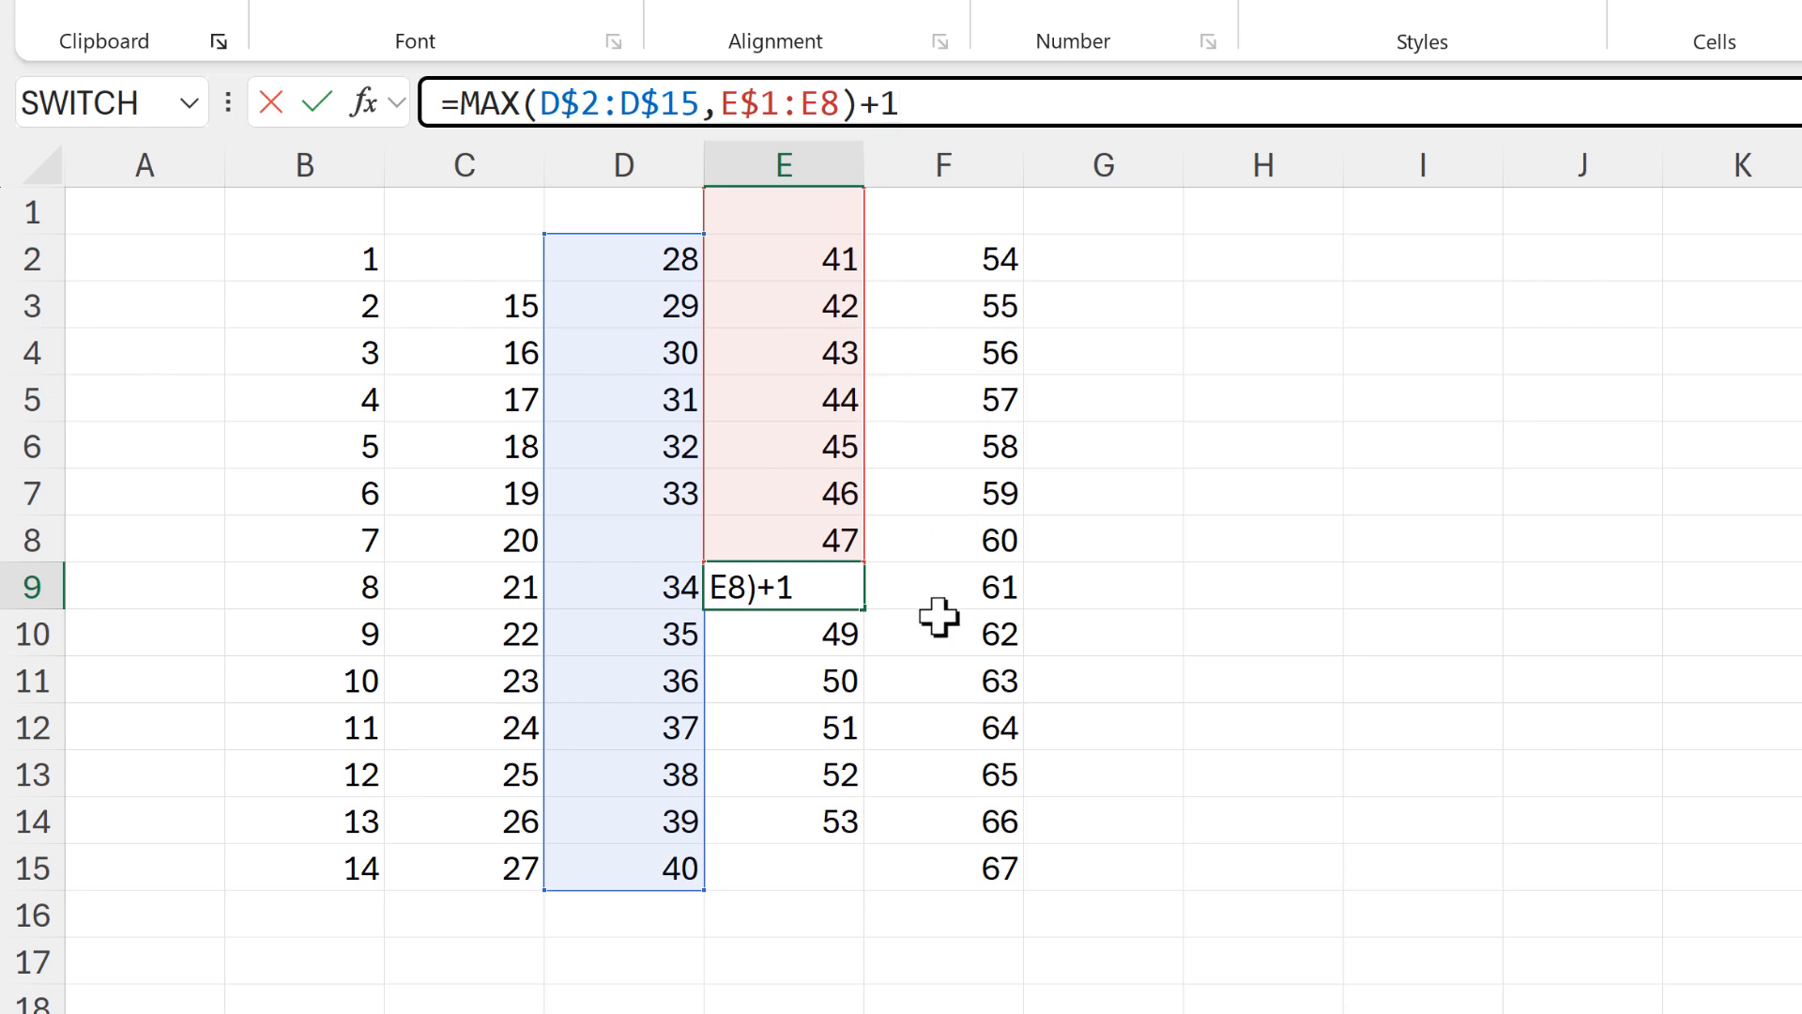
key(Return)
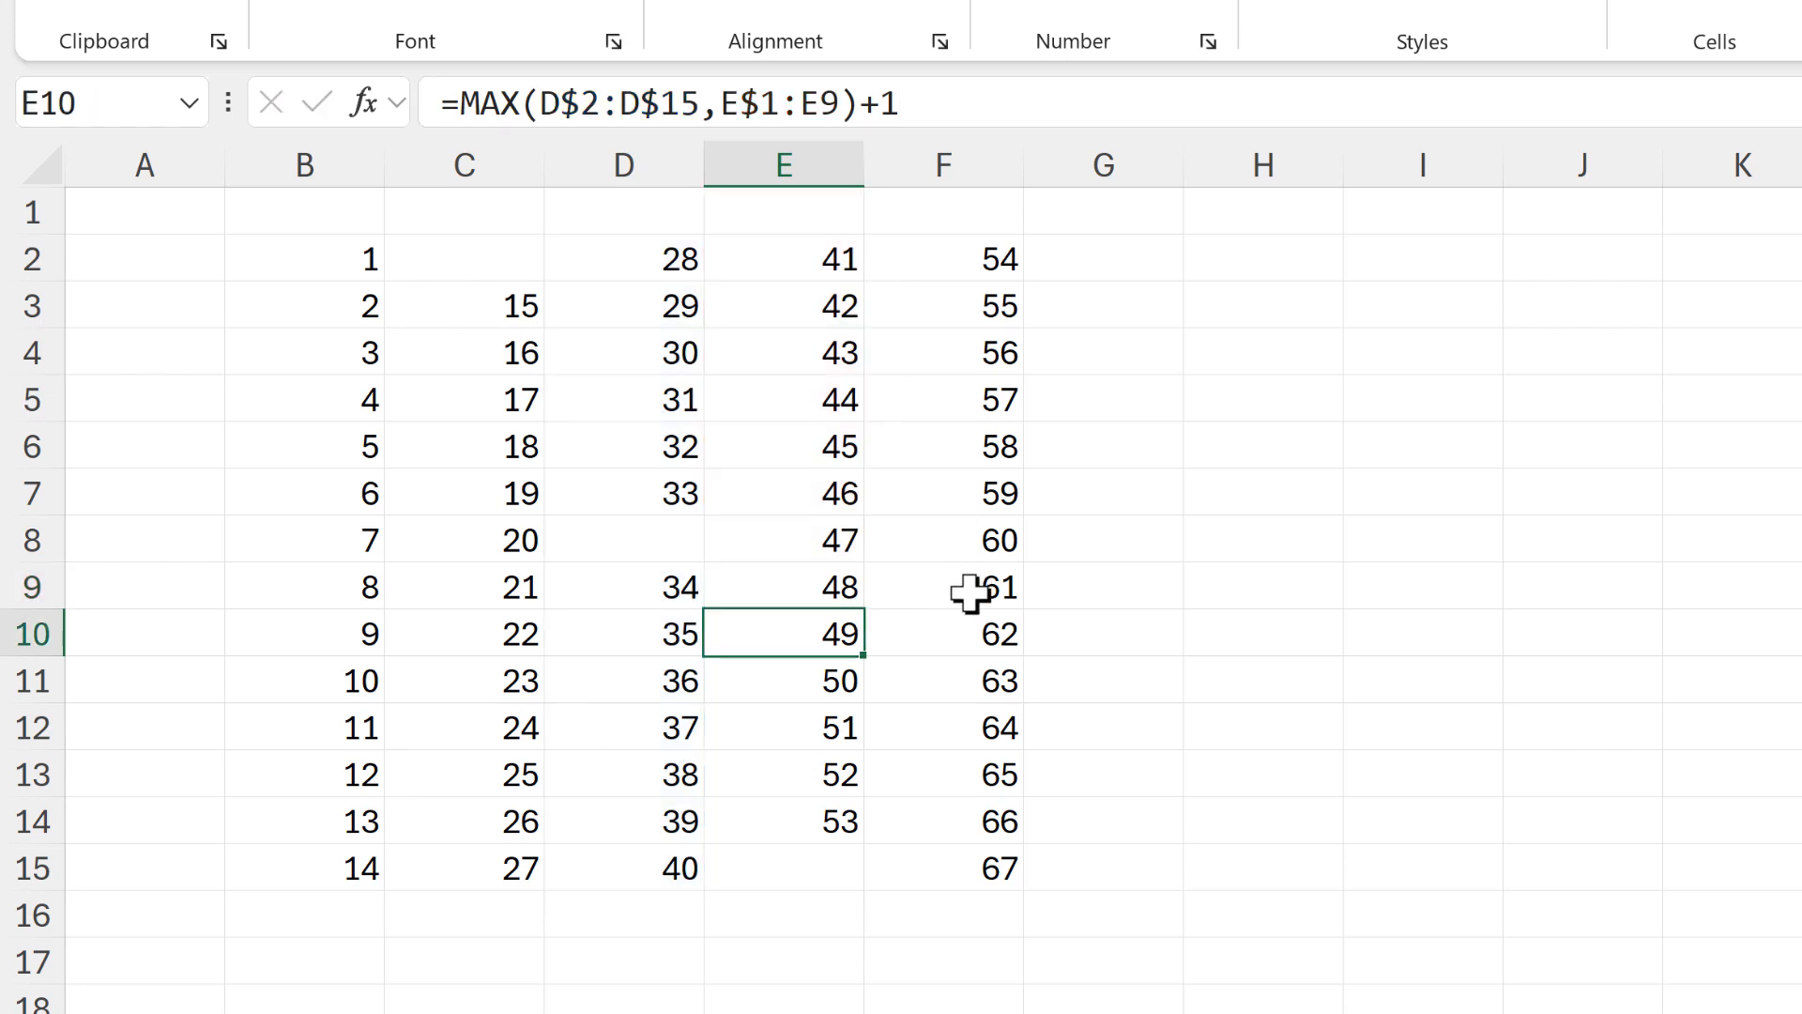
click(364, 261)
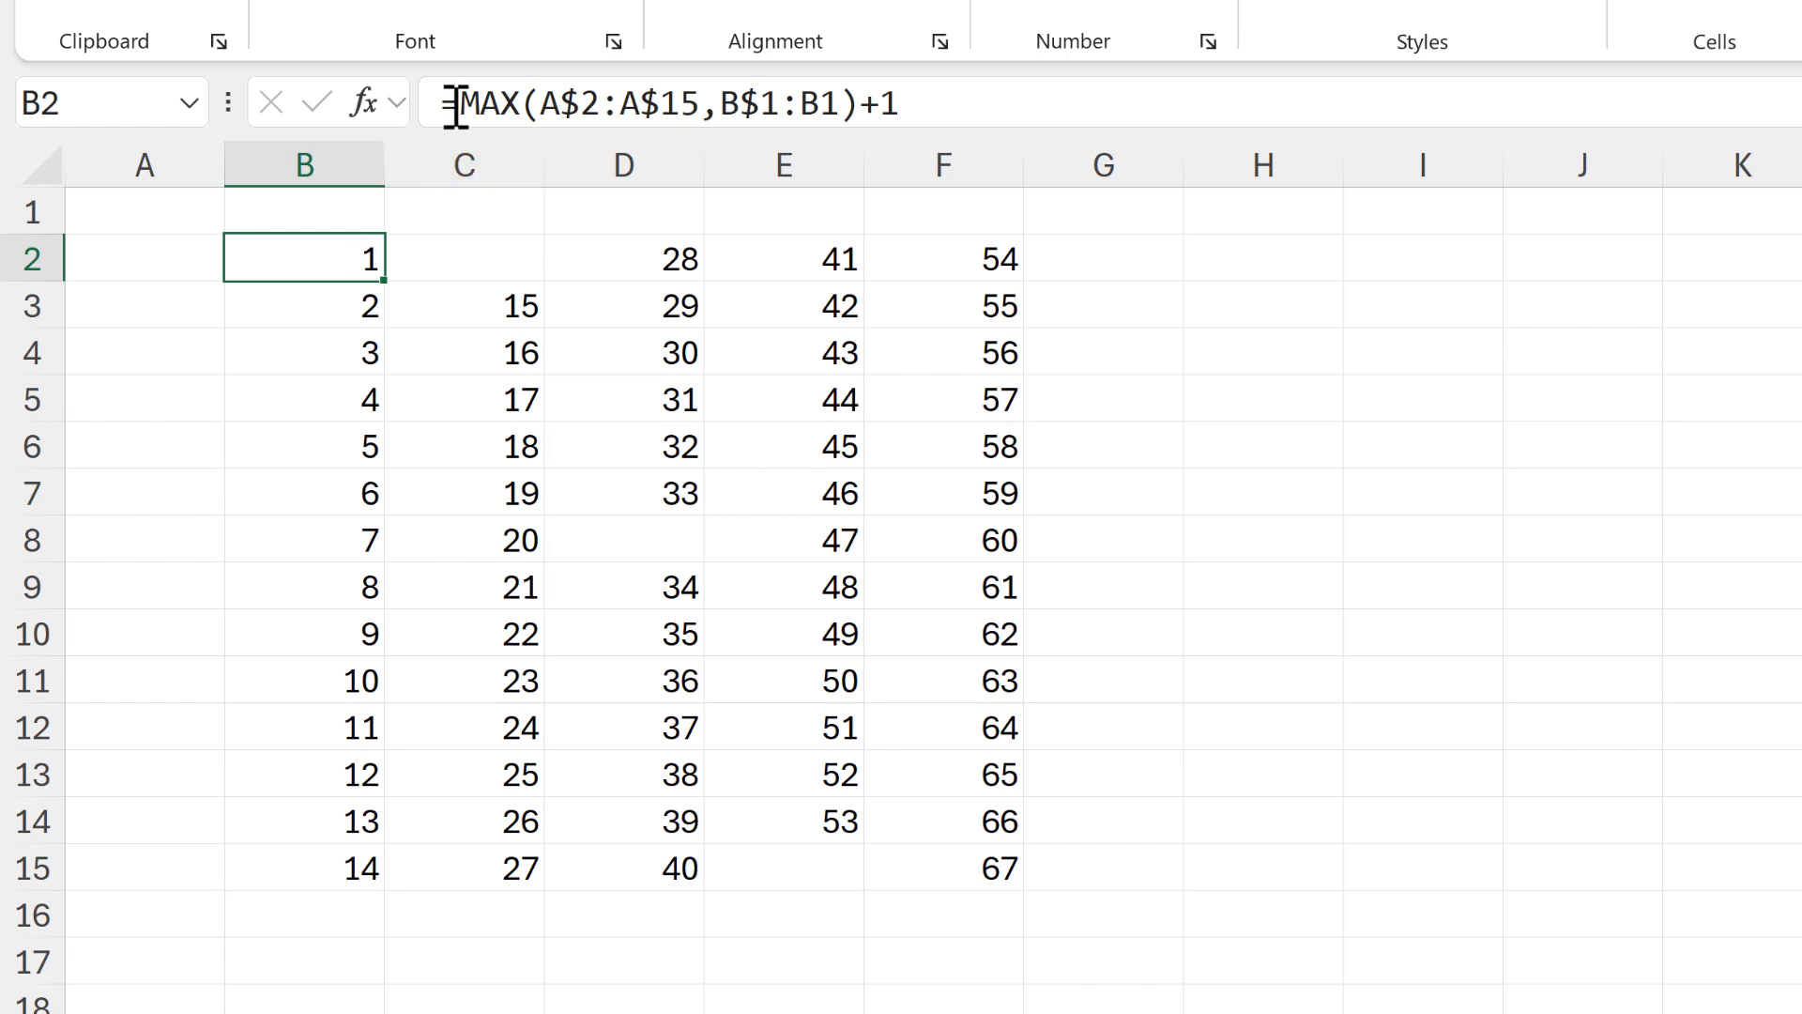
drag(459, 104, 859, 105)
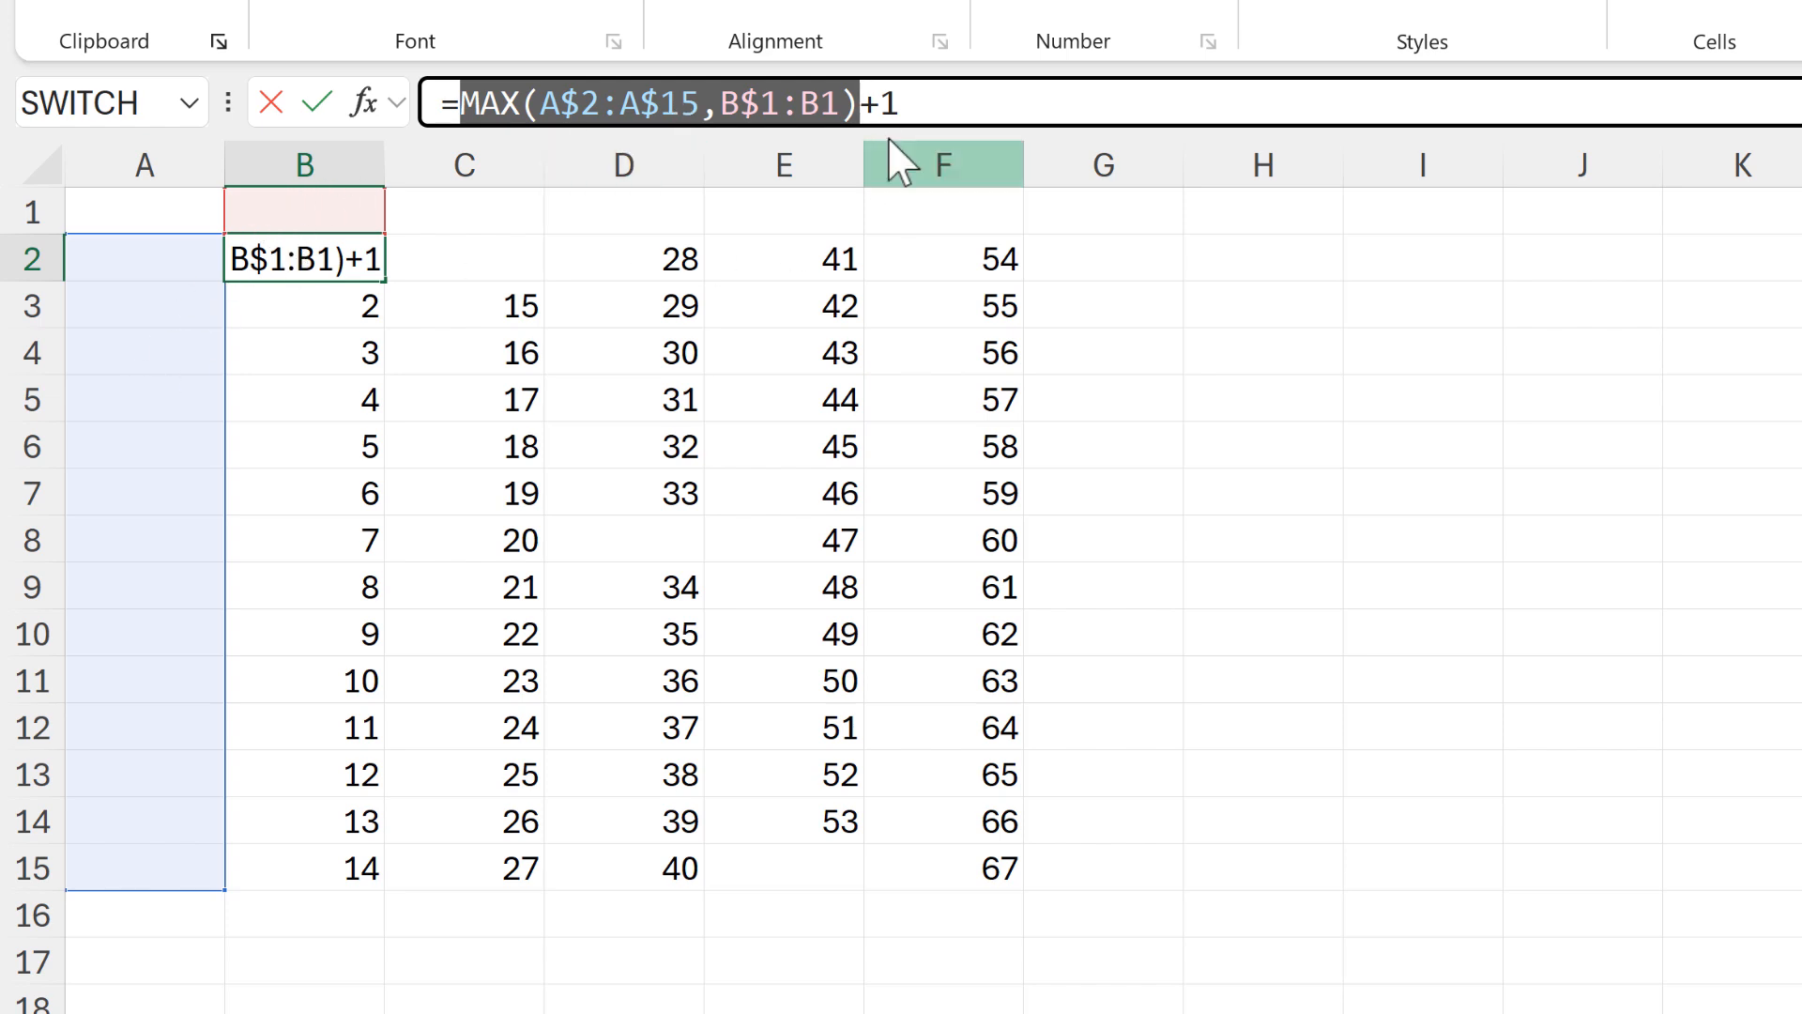
click(917, 102)
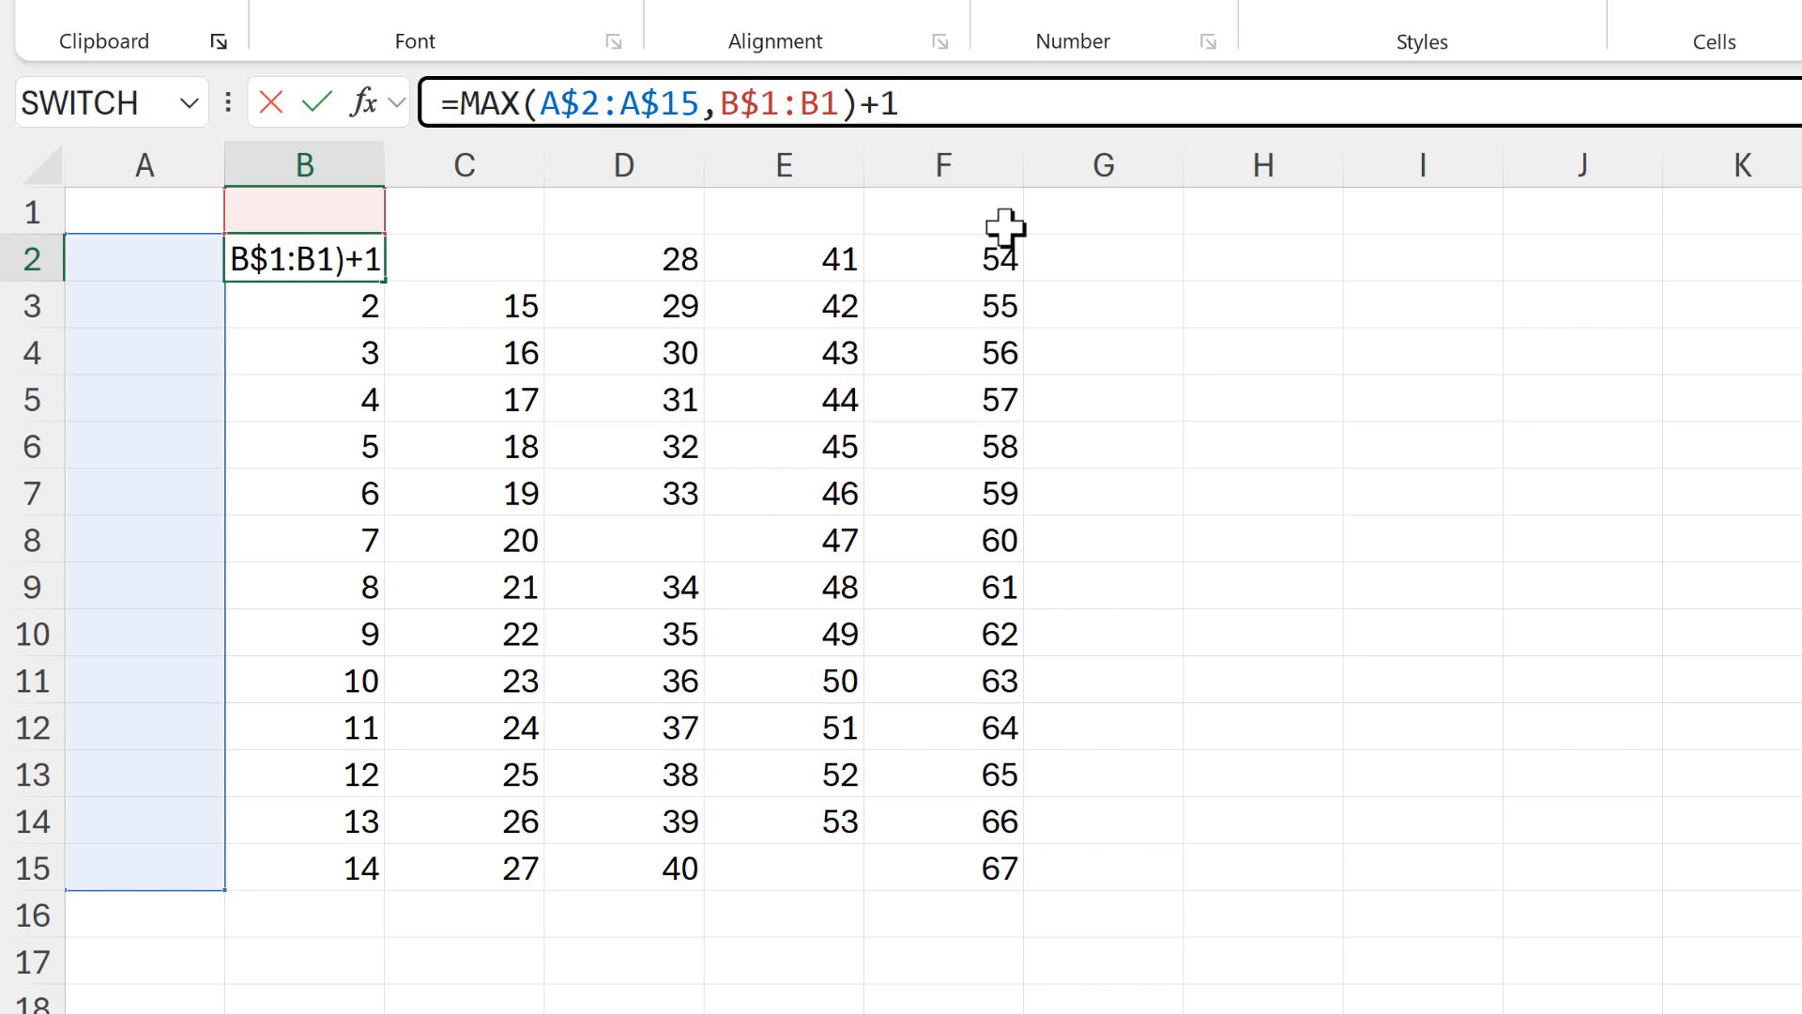
key(Return)
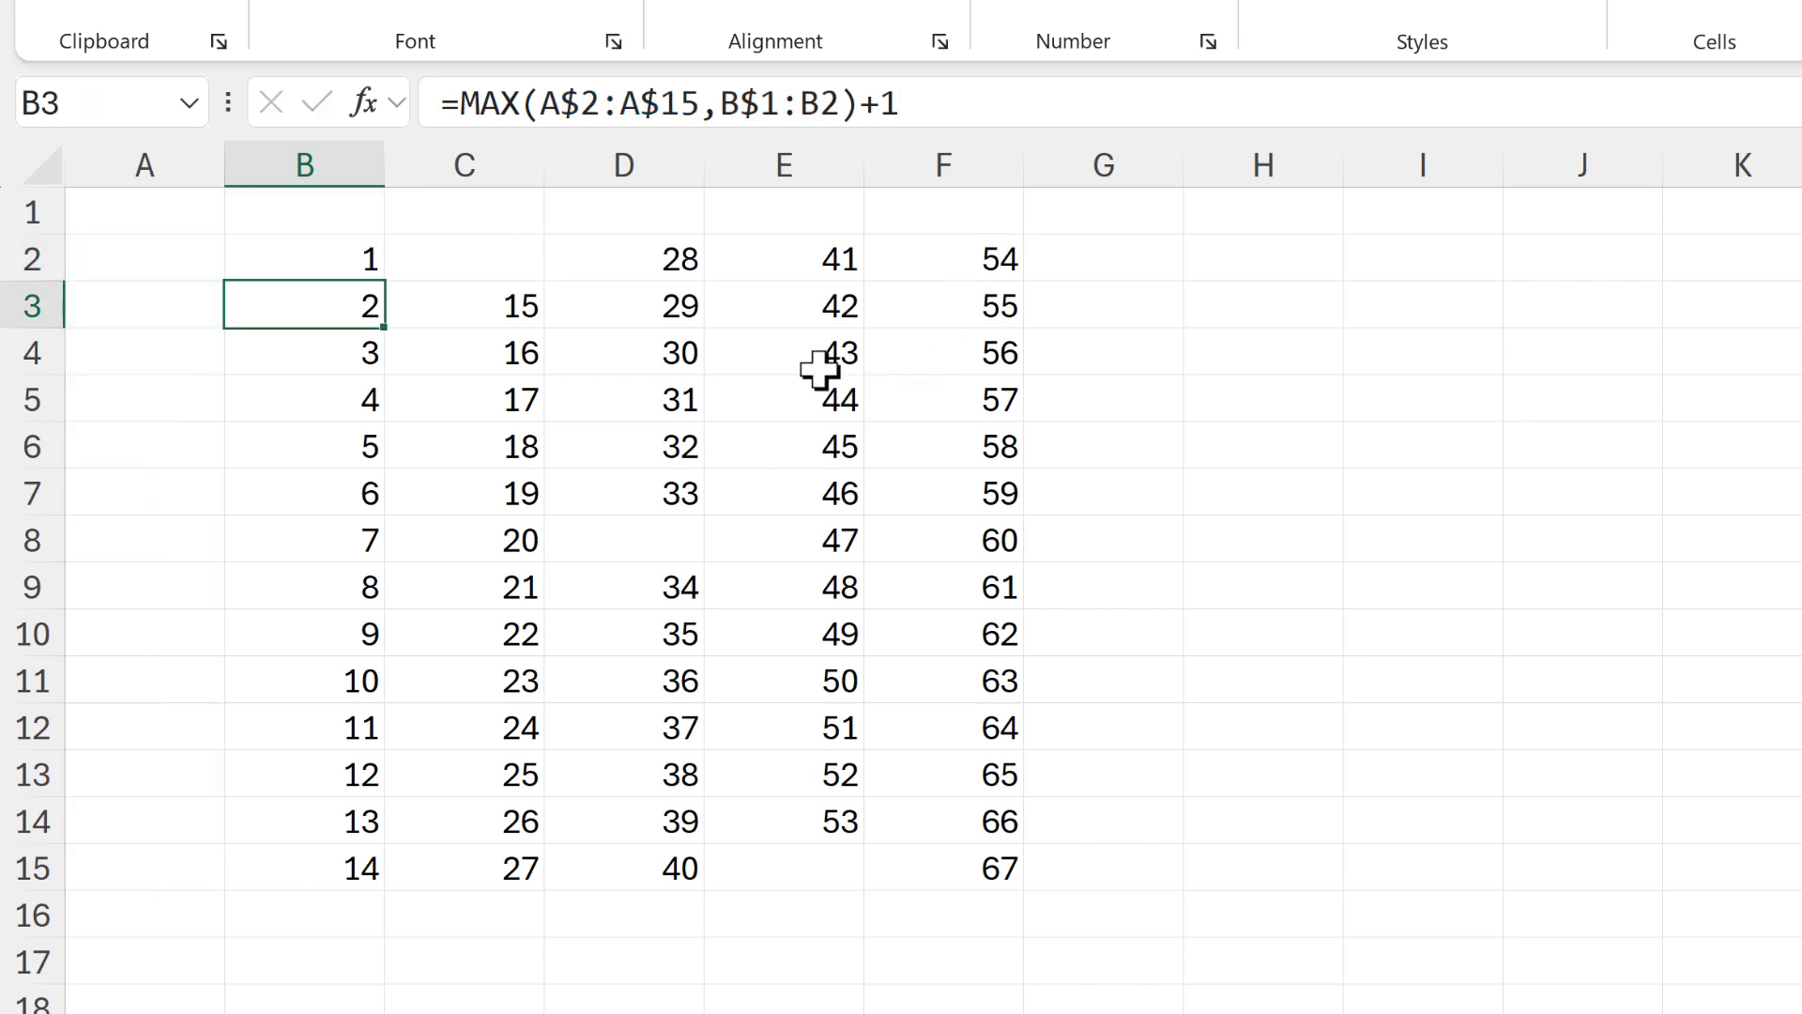
Enter the header "No." in cell B1
click(315, 216)
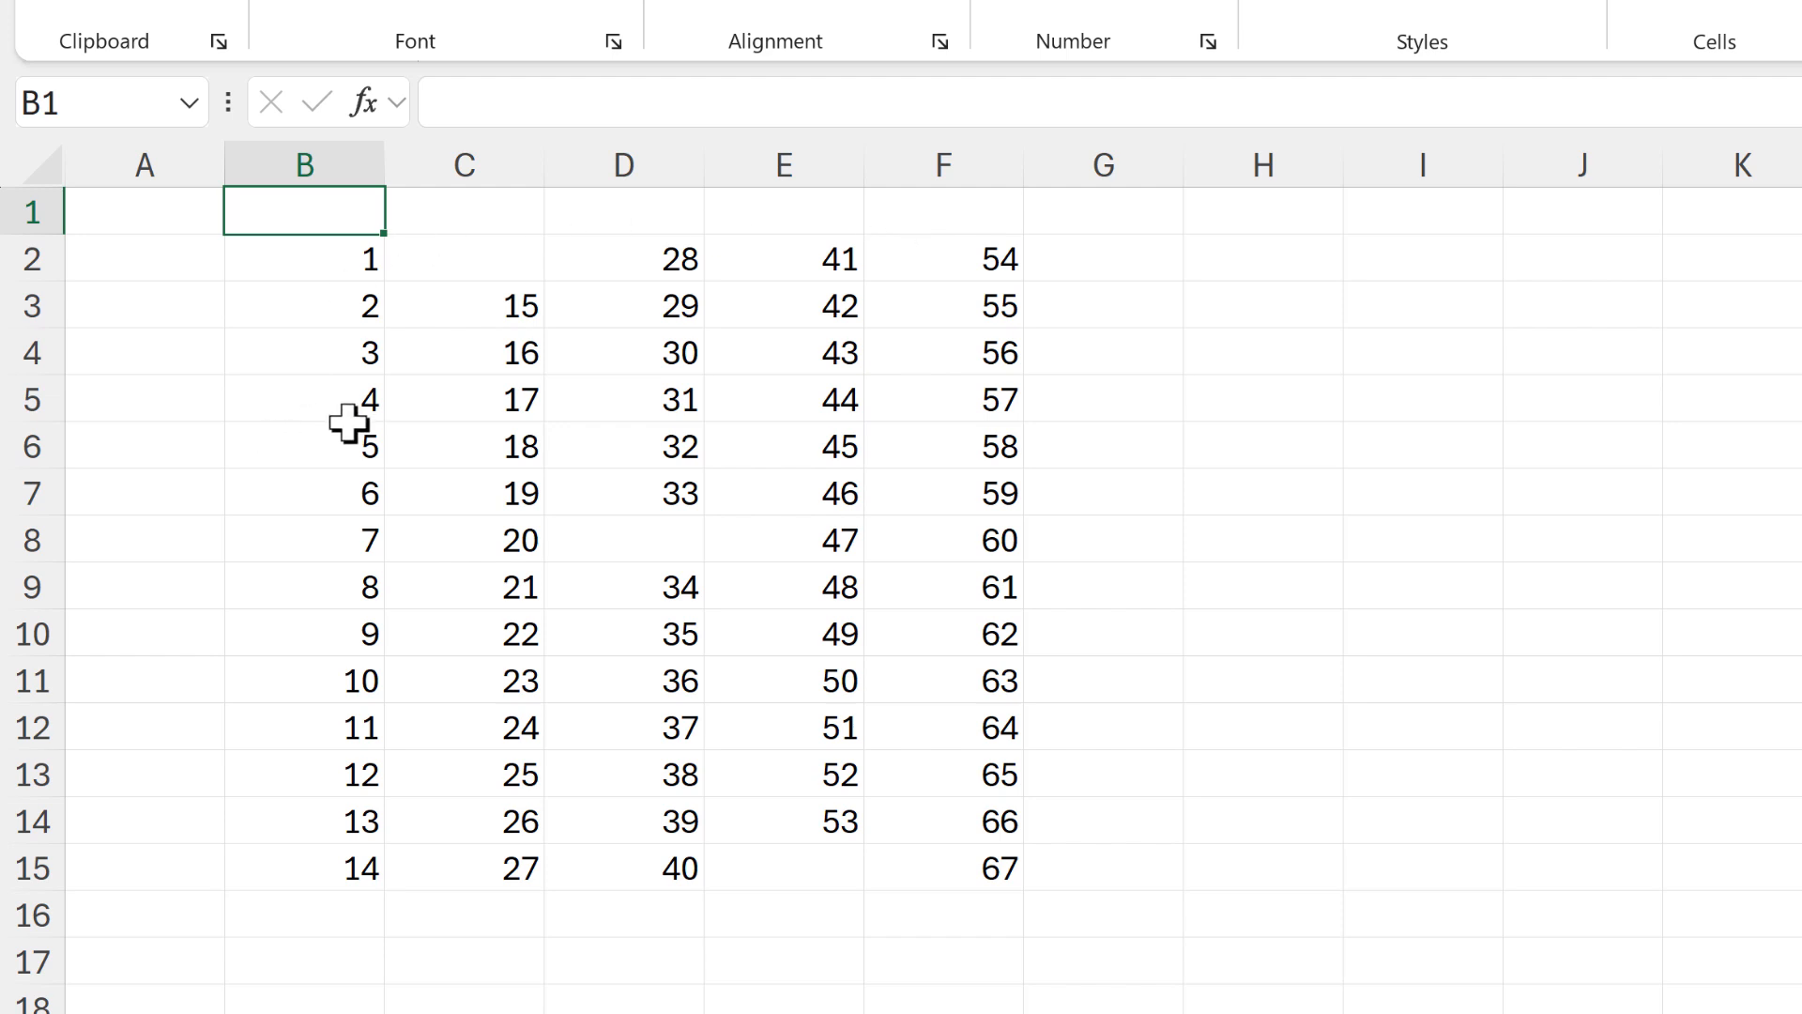
text(No.)
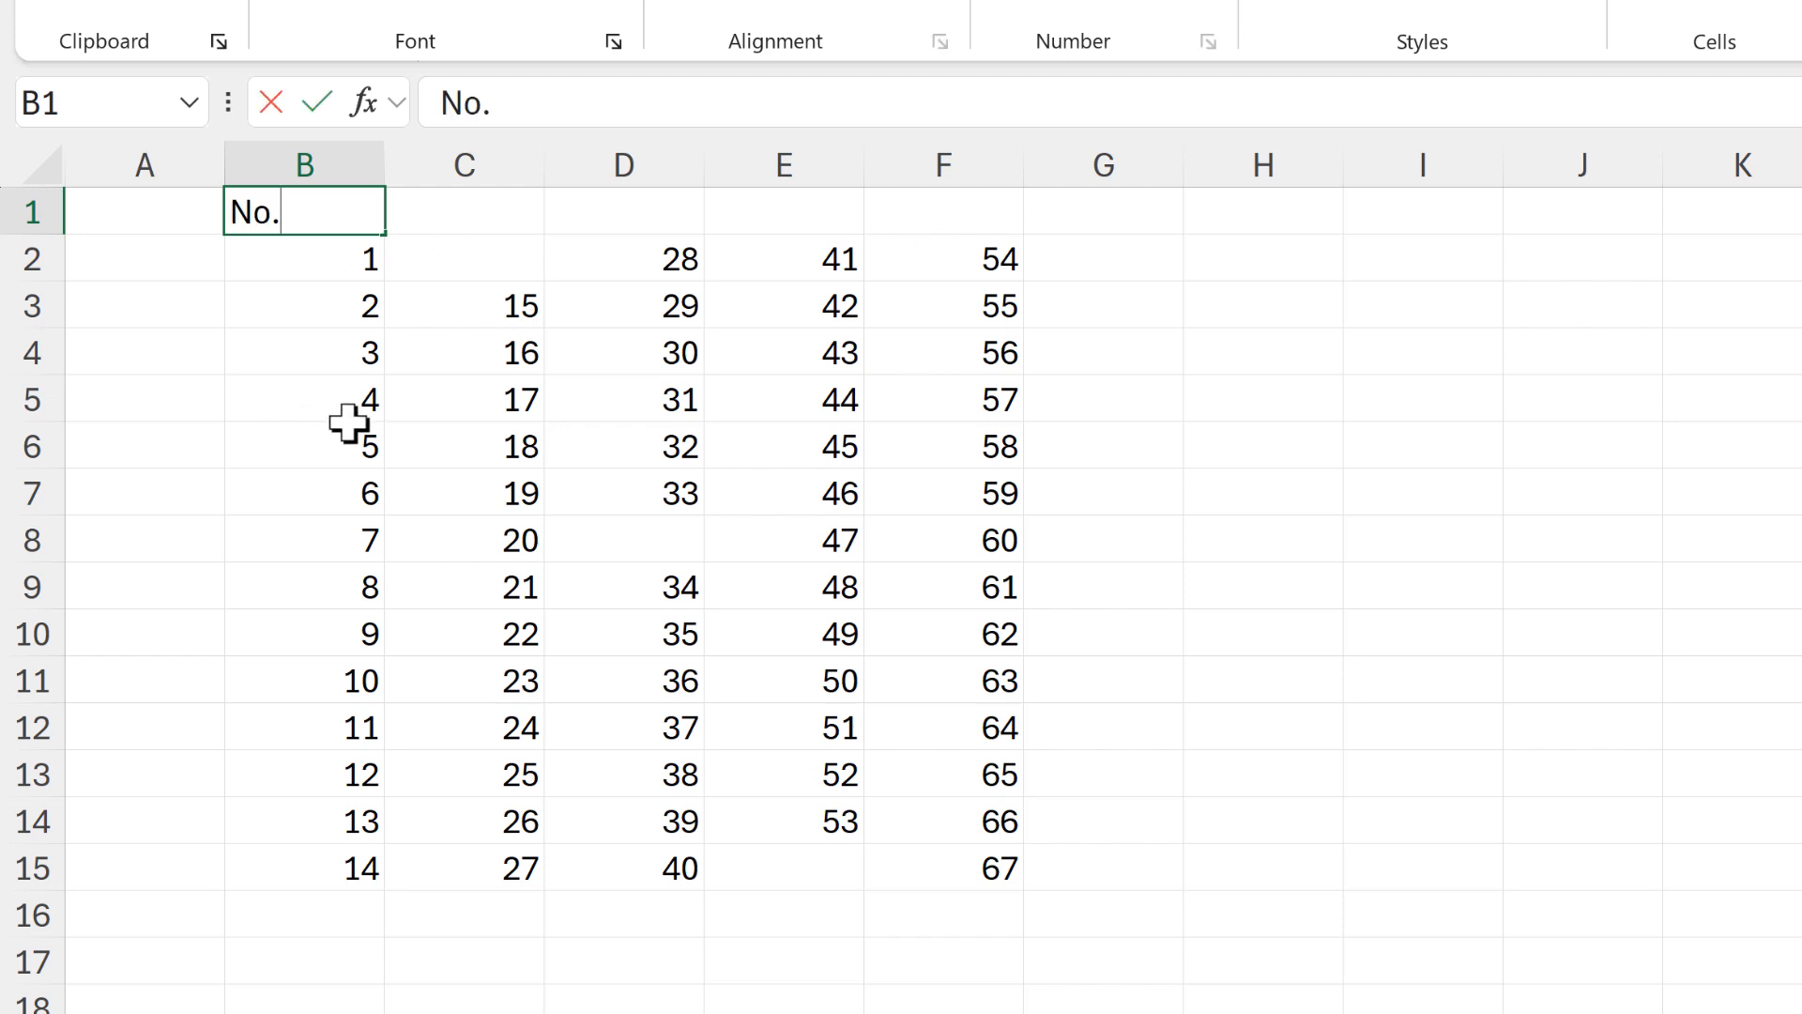
key(Return)
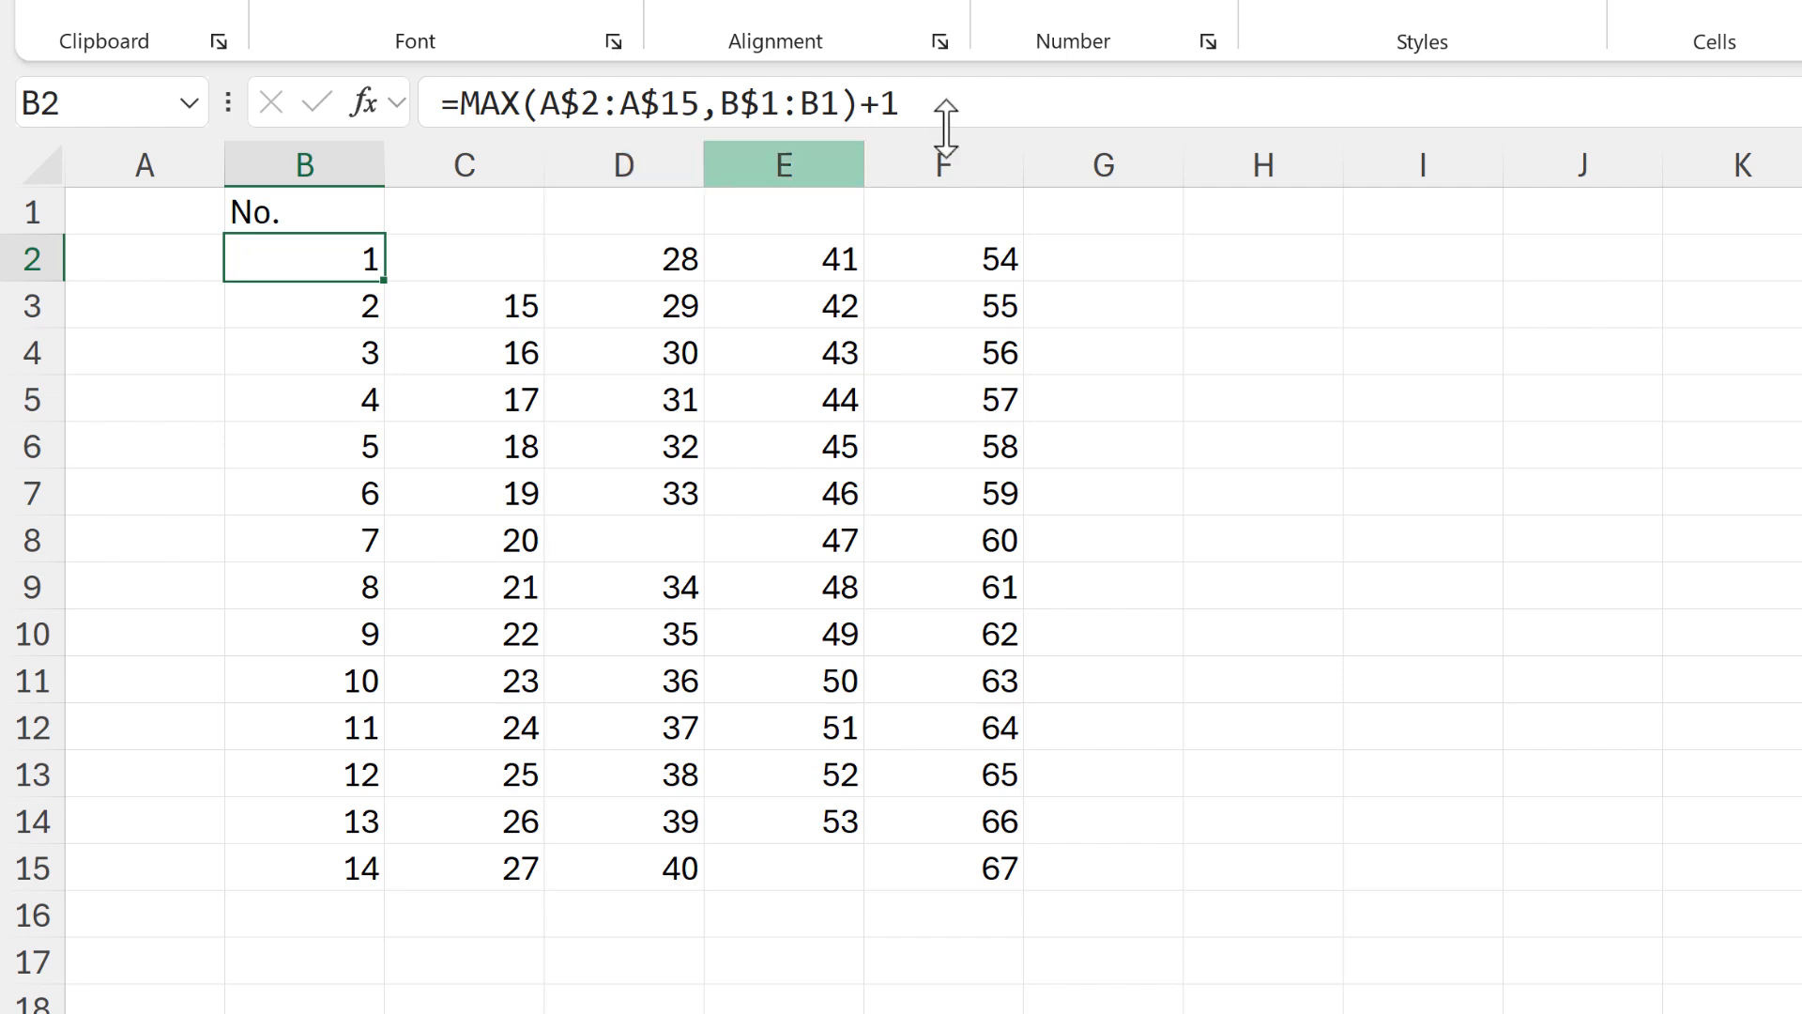
Remove the A$2:A$15 argument from the B2 formula, leaving =MAX(B$1:B1)+1, and fill it down to B15
click(983, 109)
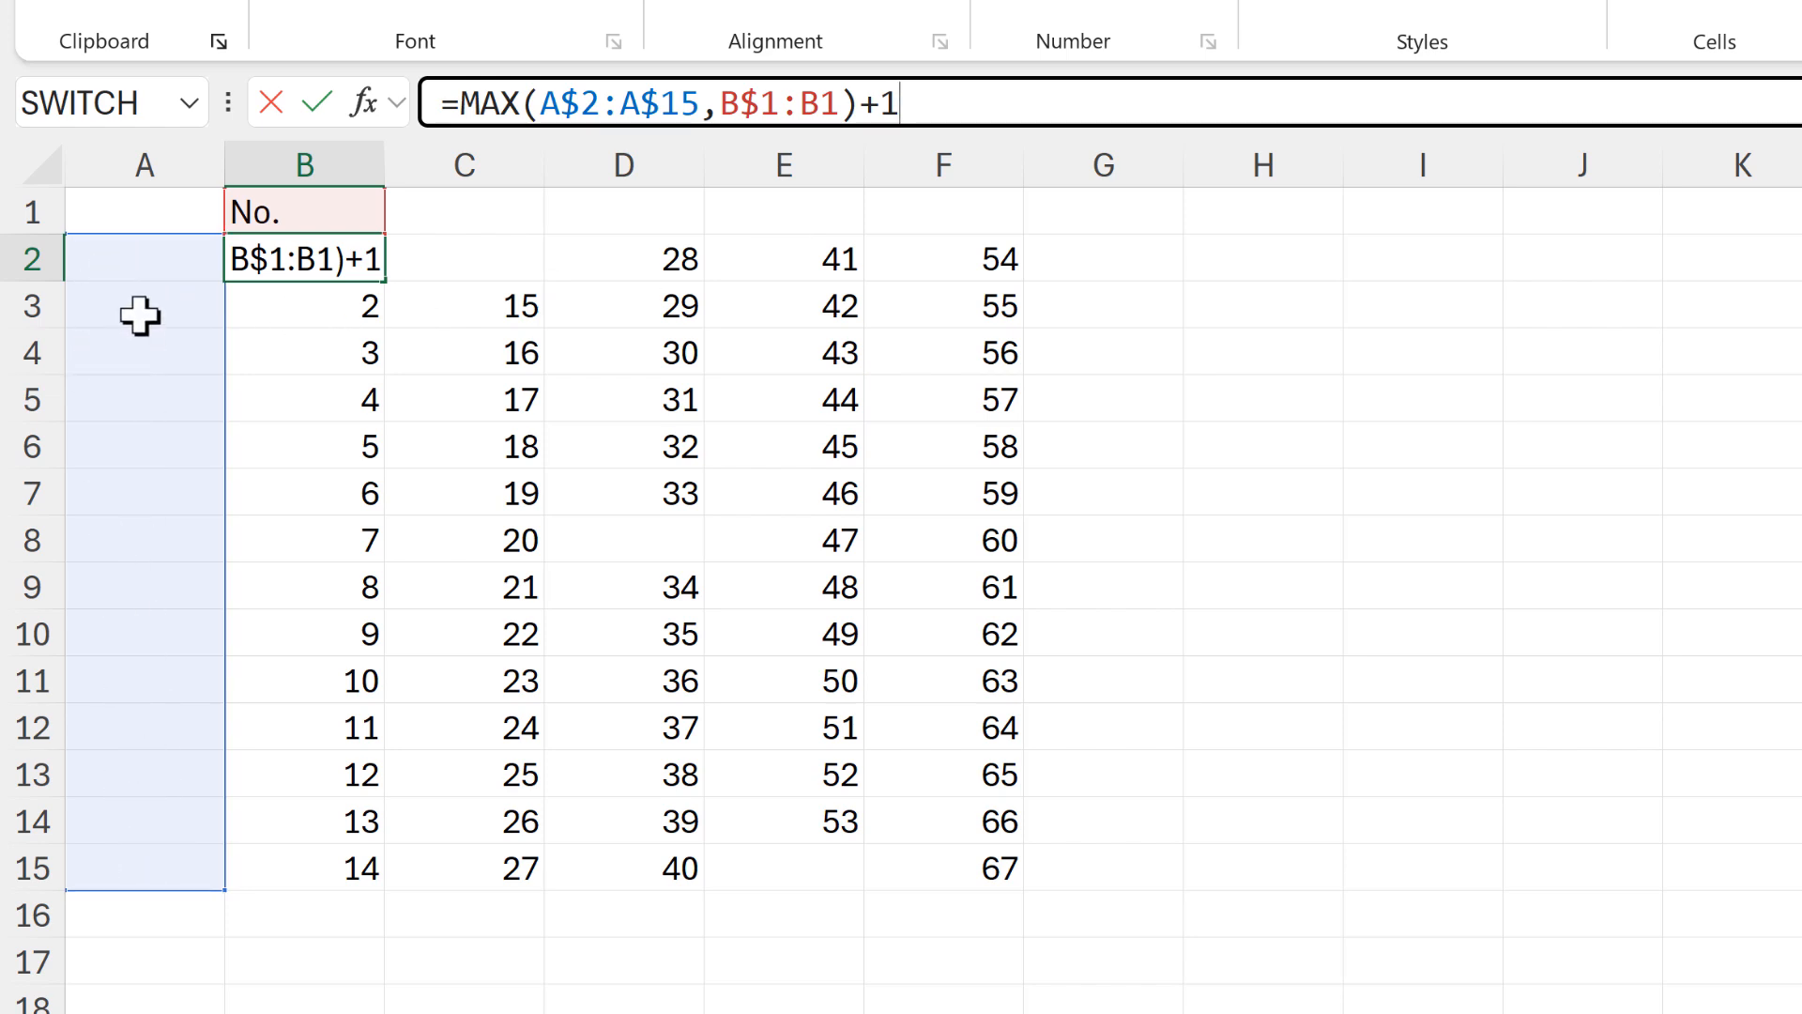
drag(539, 101, 721, 104)
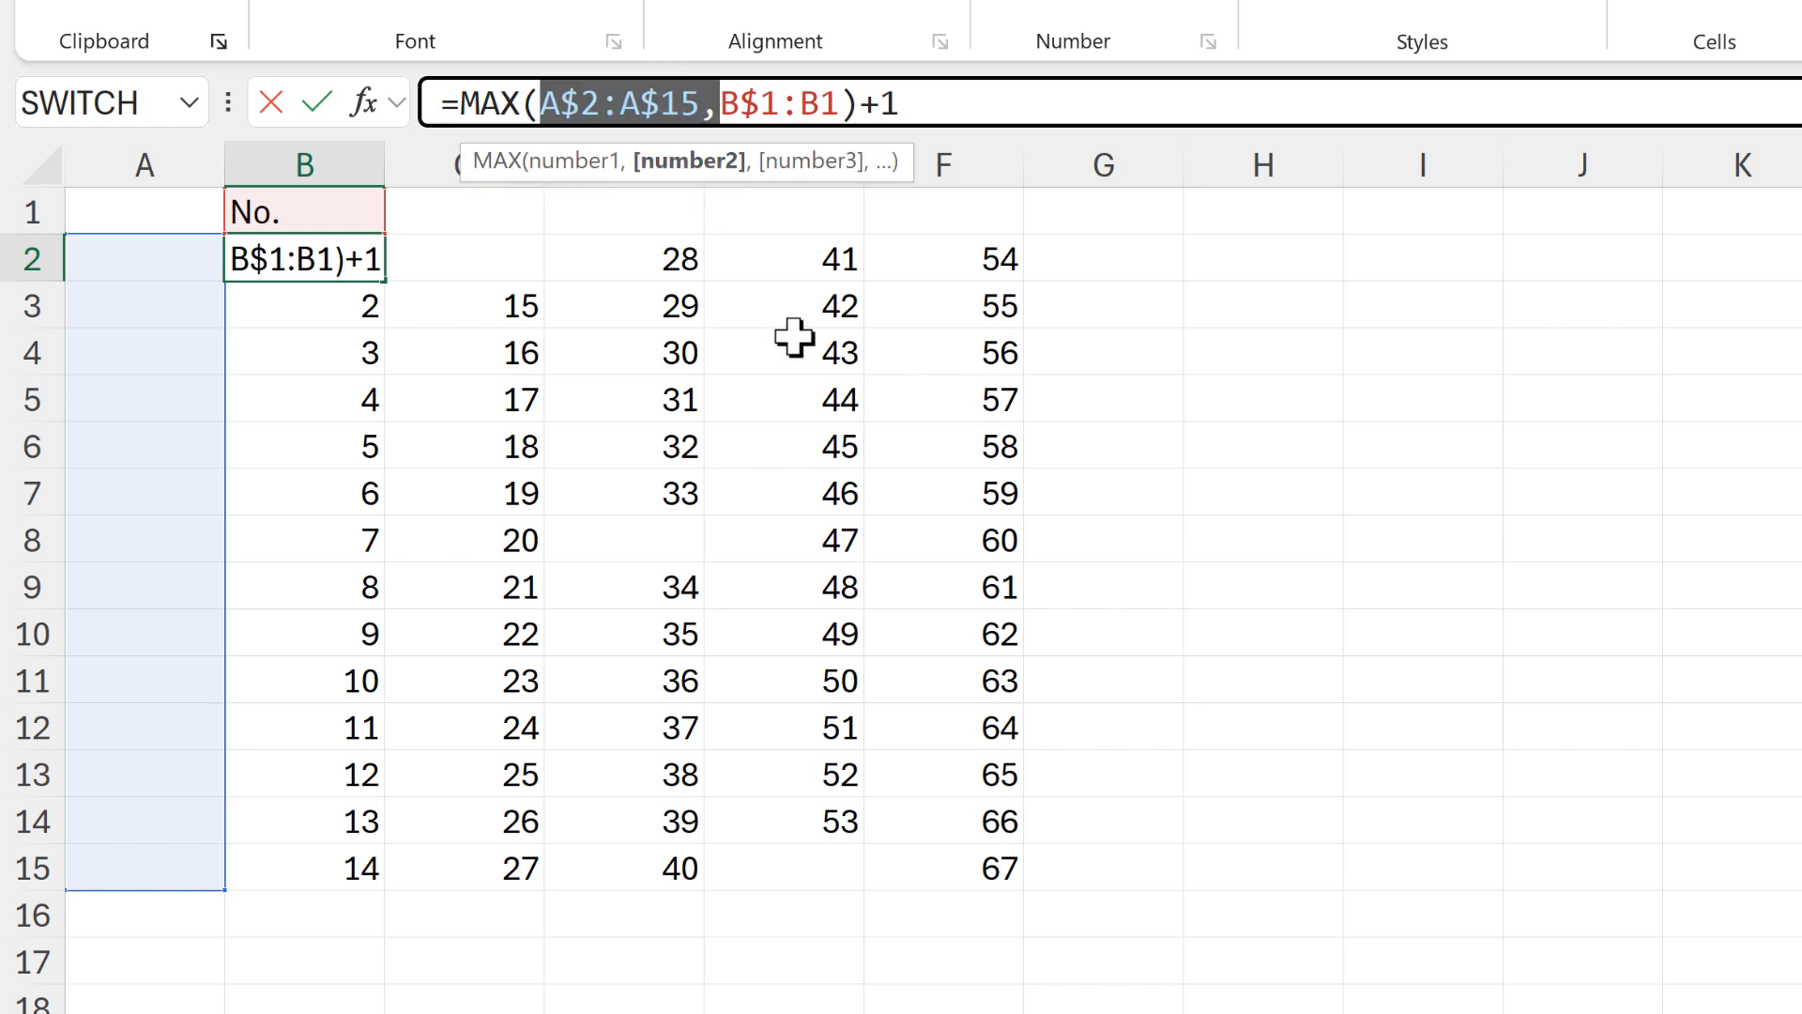
key(Delete)
key(Return)
click(374, 270)
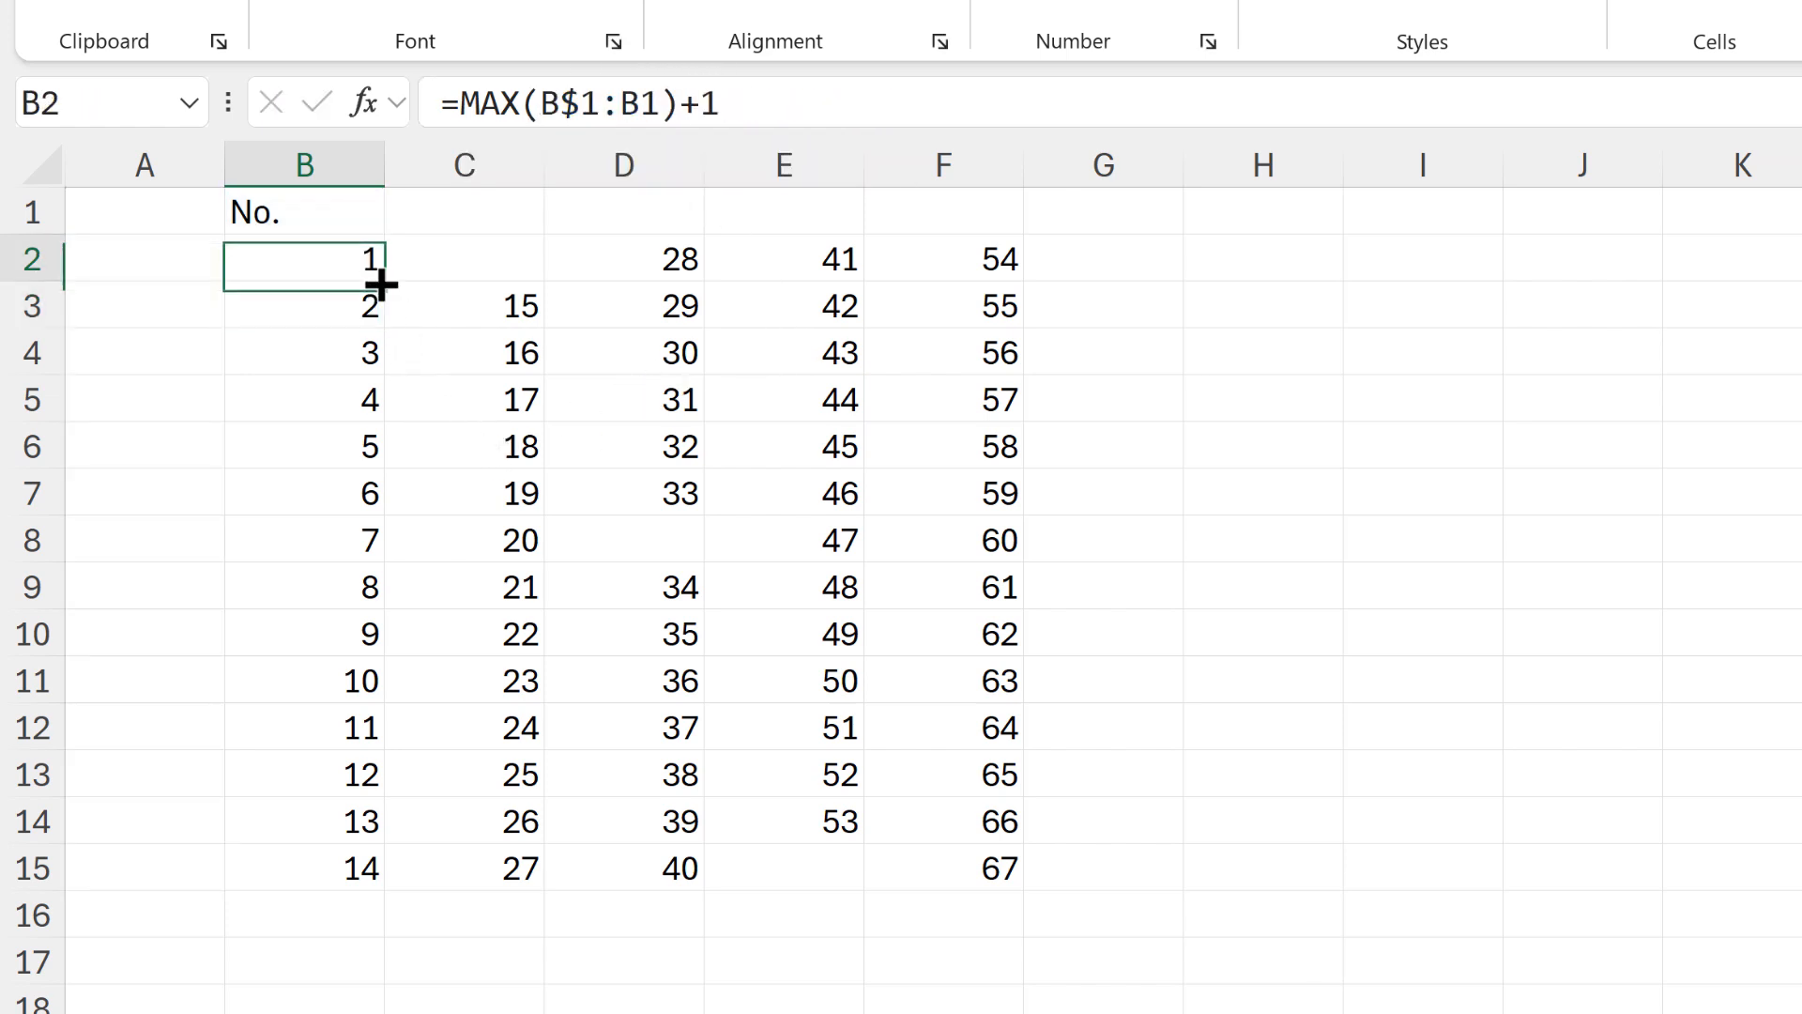
drag(383, 280, 368, 859)
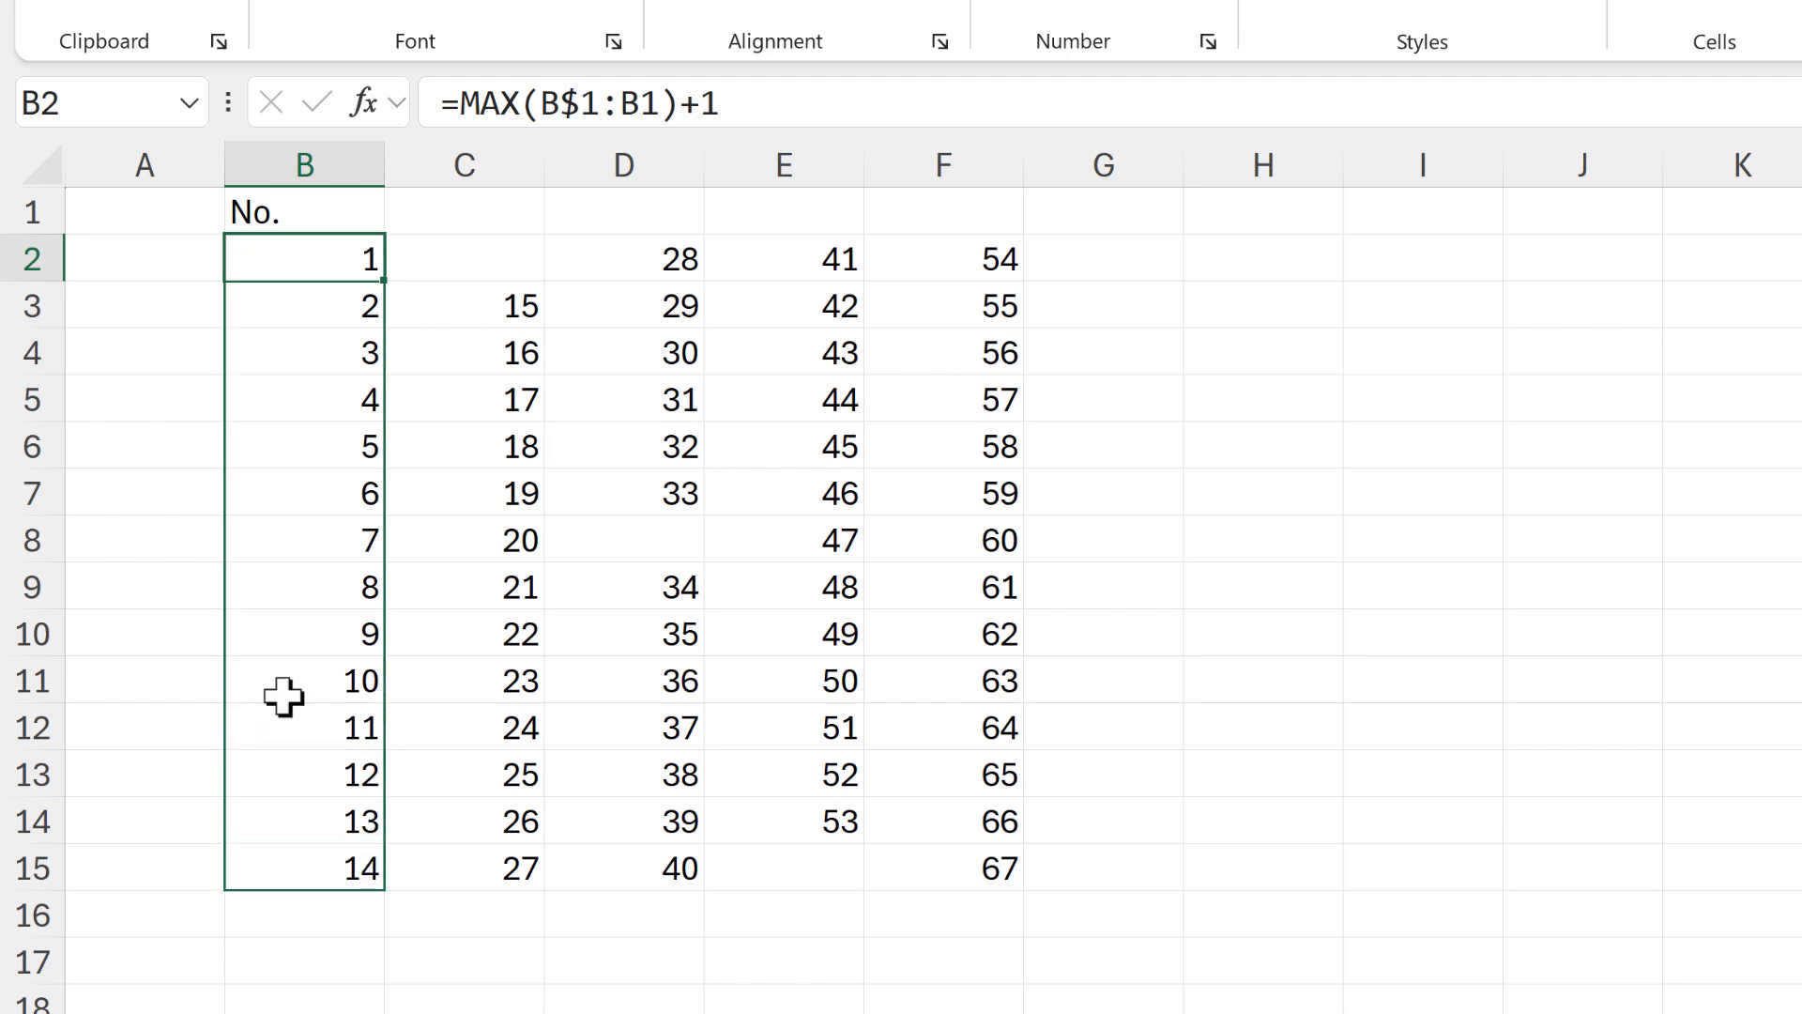
click(90, 439)
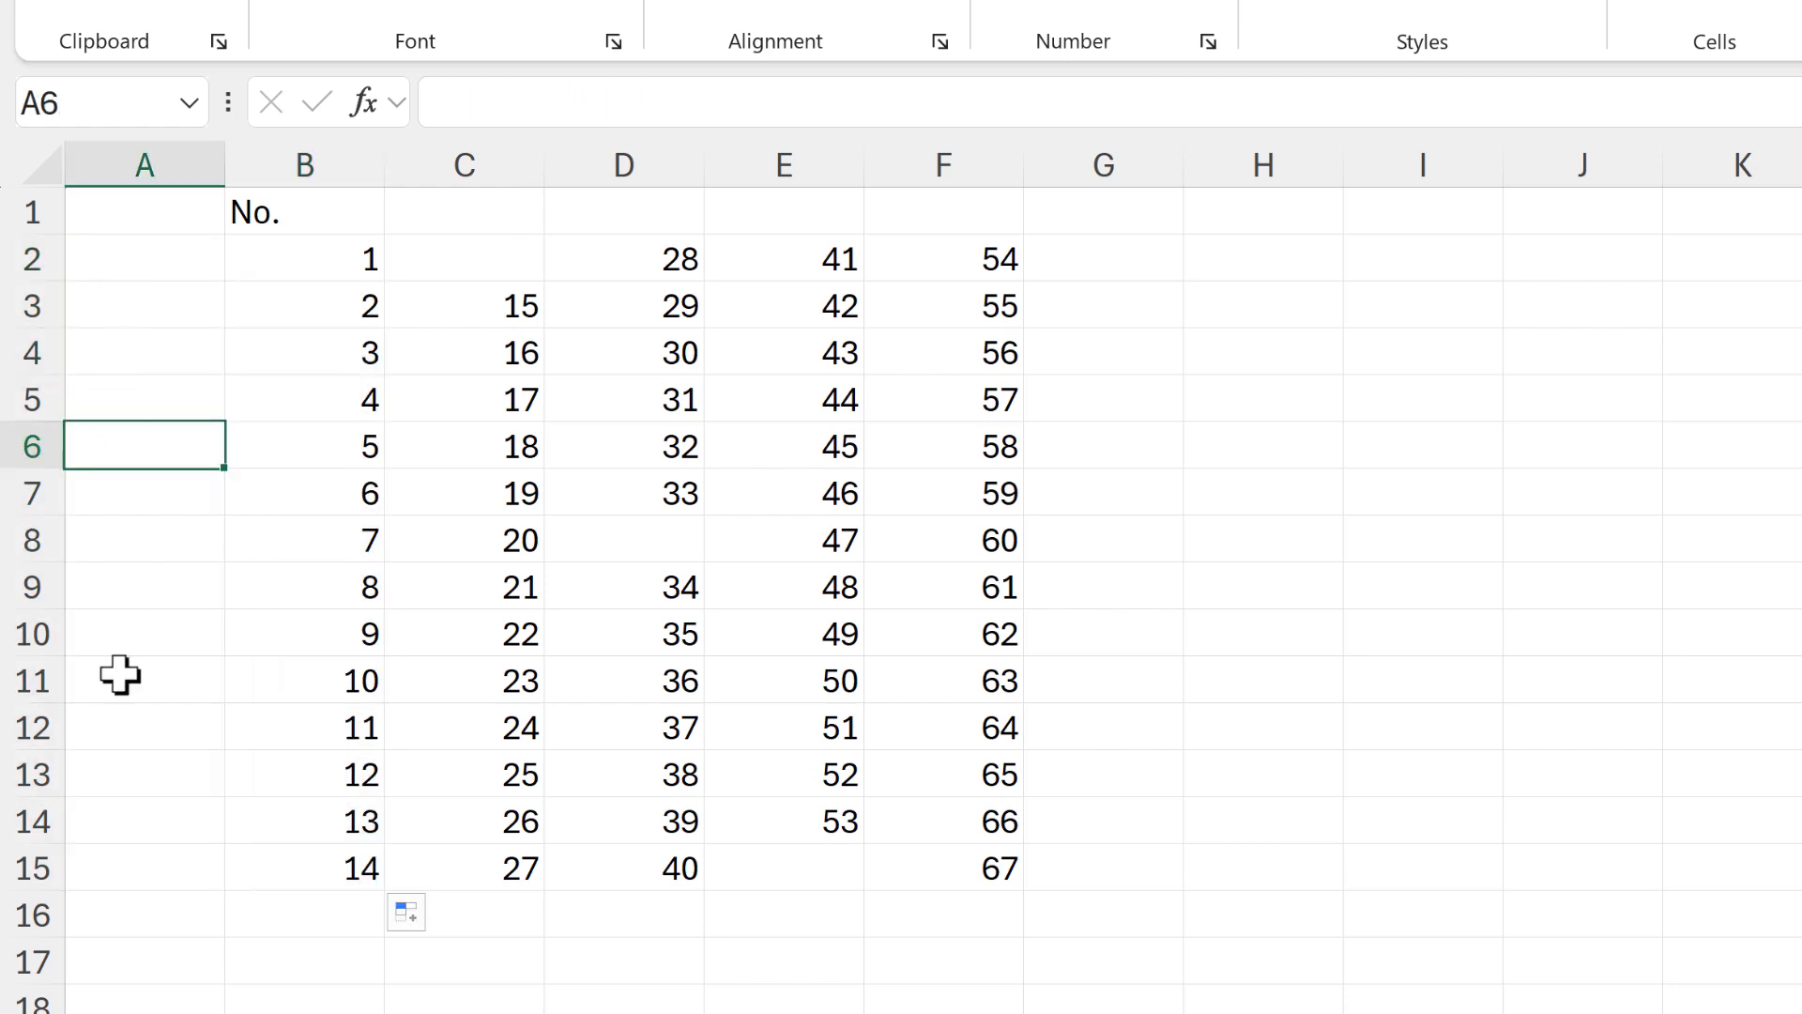
Copy the numbering formula from F2 into N5, the first cell under the table's first No. header
click(990, 259)
key(ctrl+c)
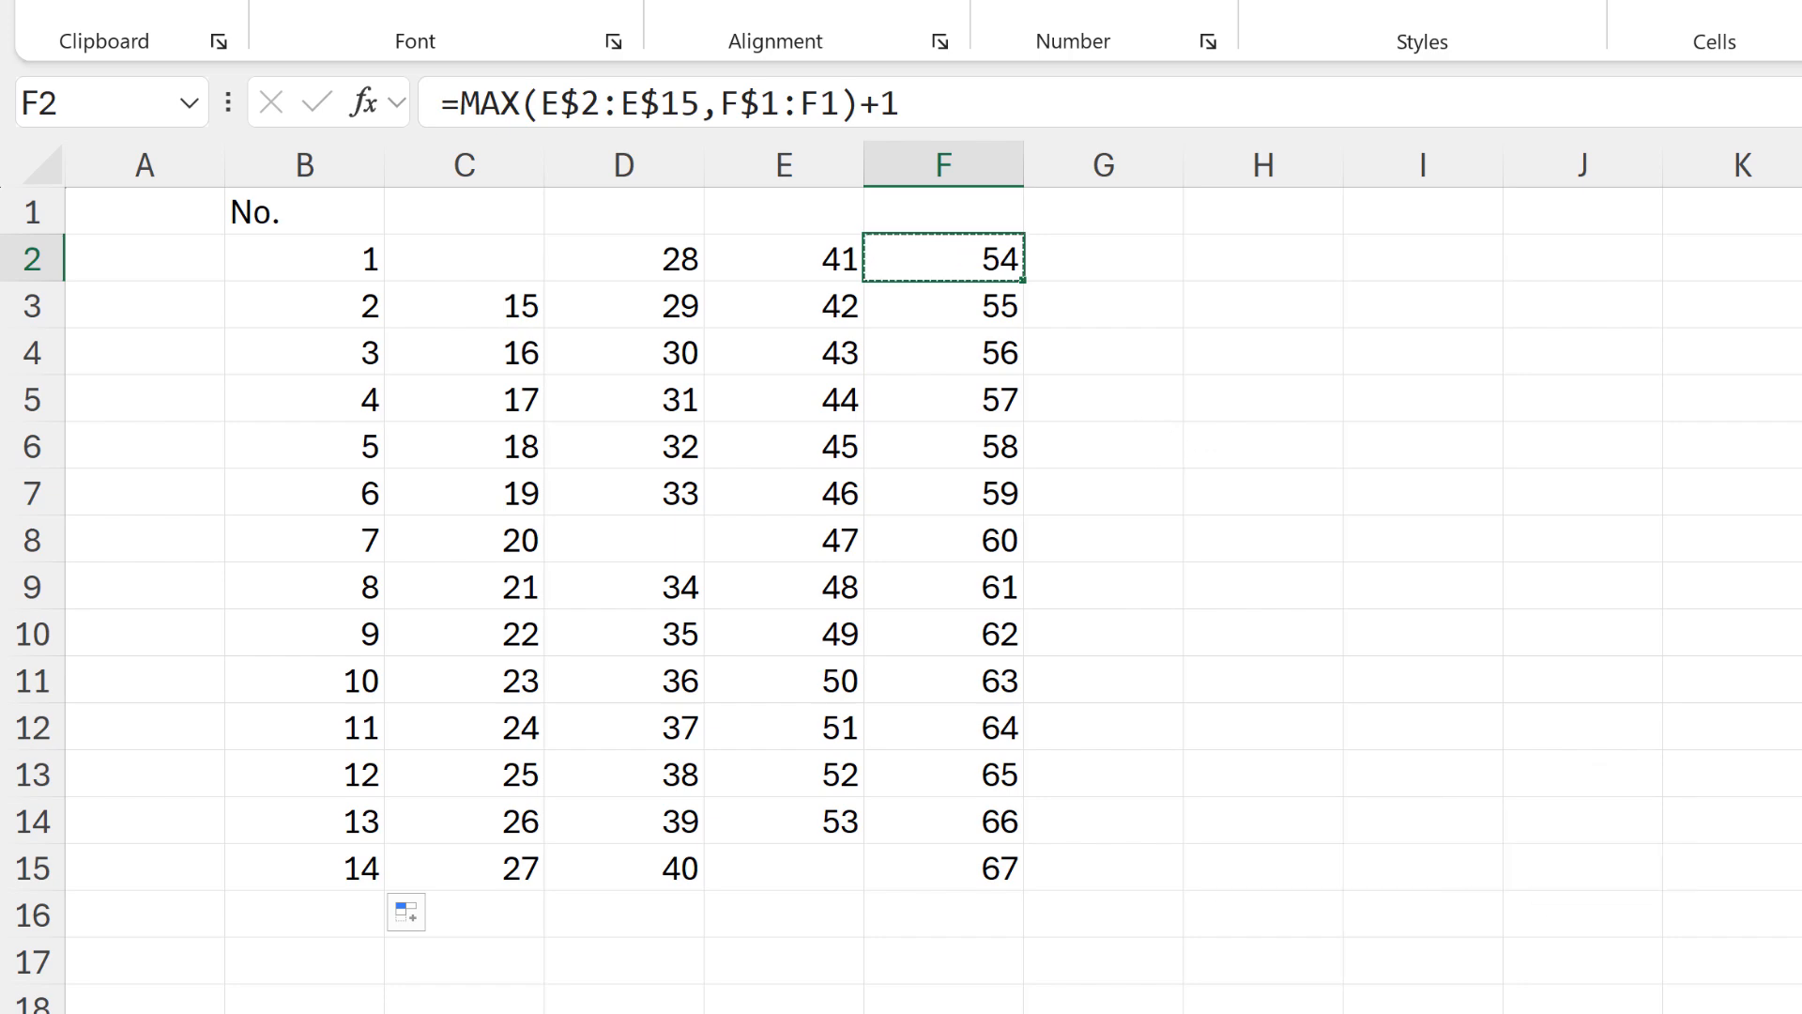
click(1801, 1007)
key(Right)
key(Right)
key(Right)
key(Right)
key(Right)
key(Right)
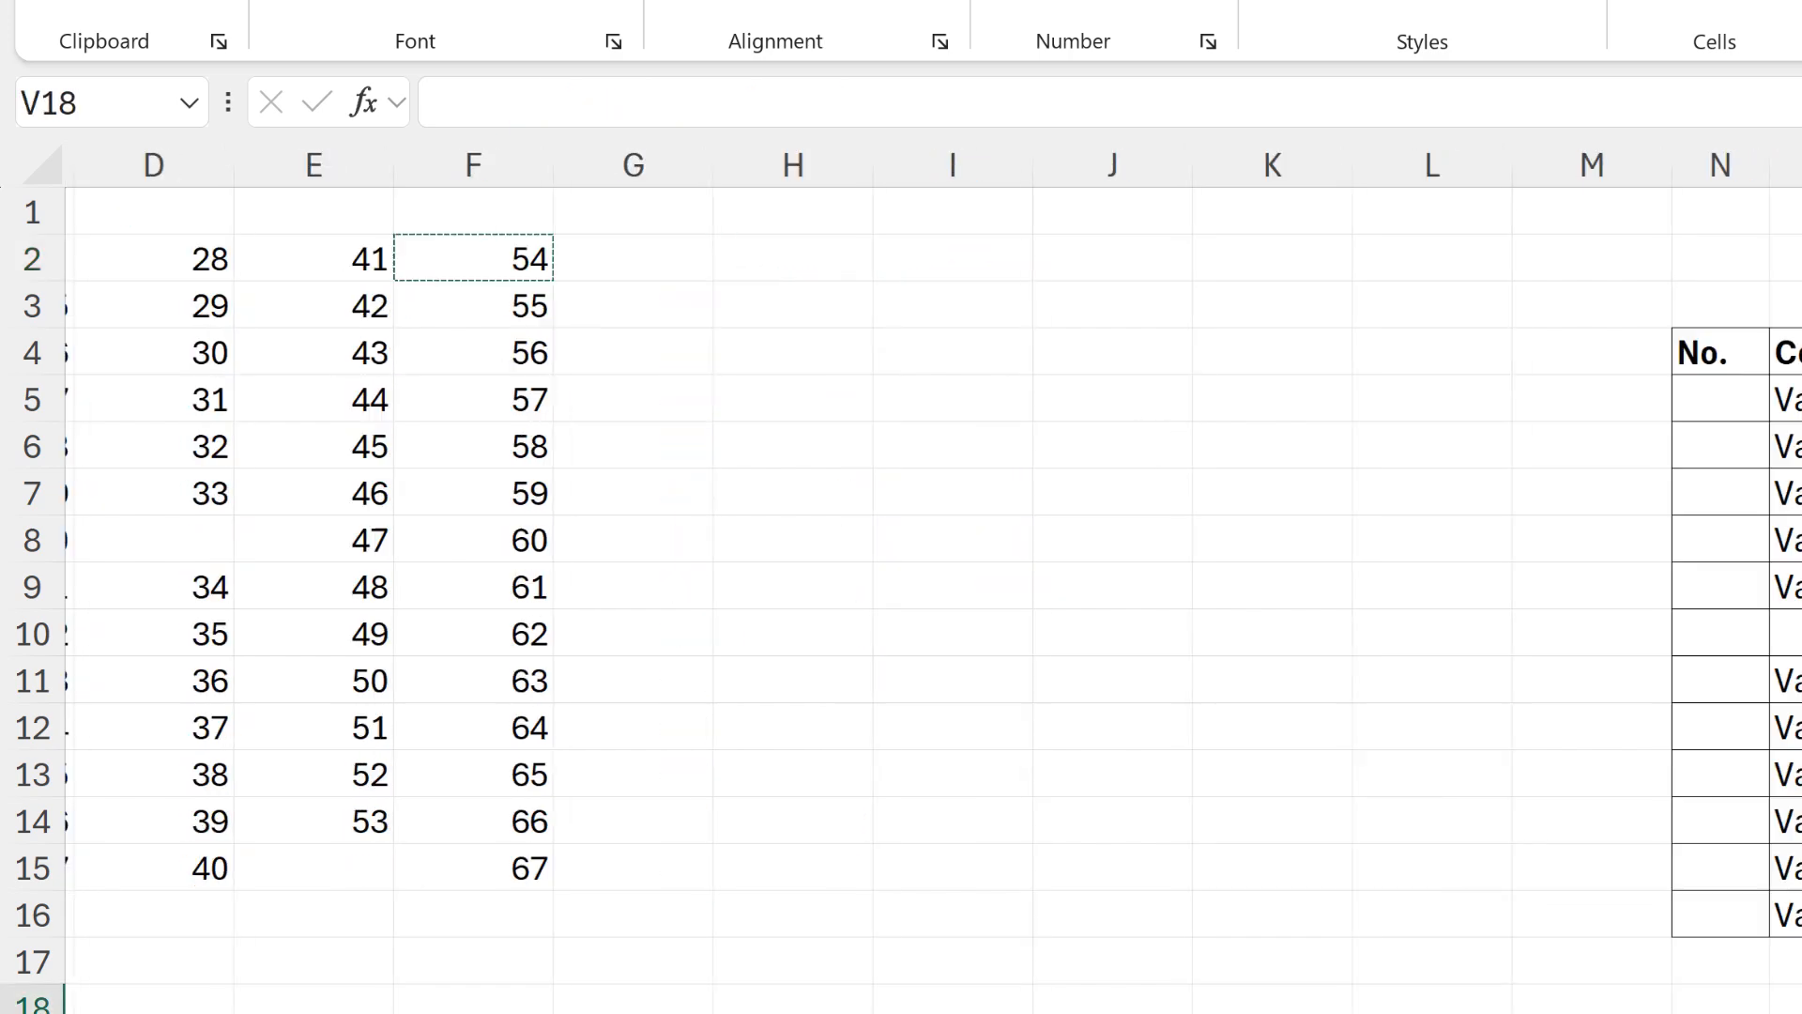
key(Right)
key(Right)
key(Right)
key(Right)
key(Right)
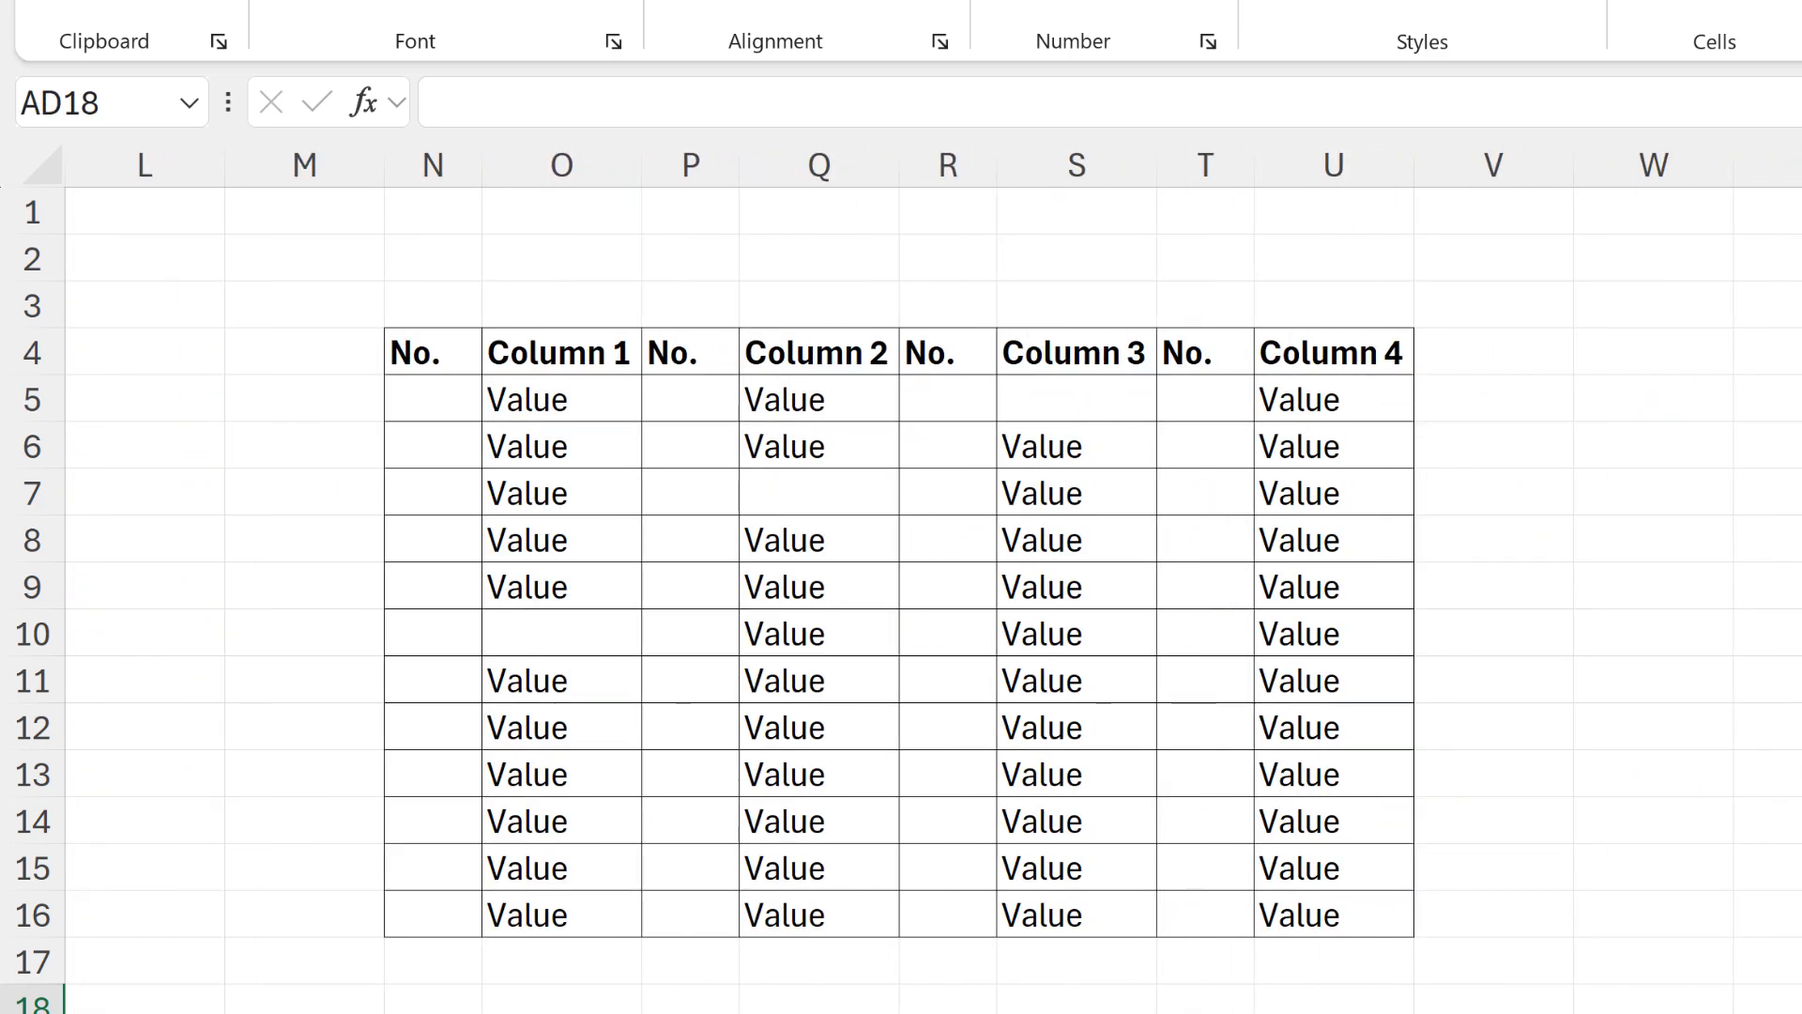
click(466, 406)
key(ctrl+v)
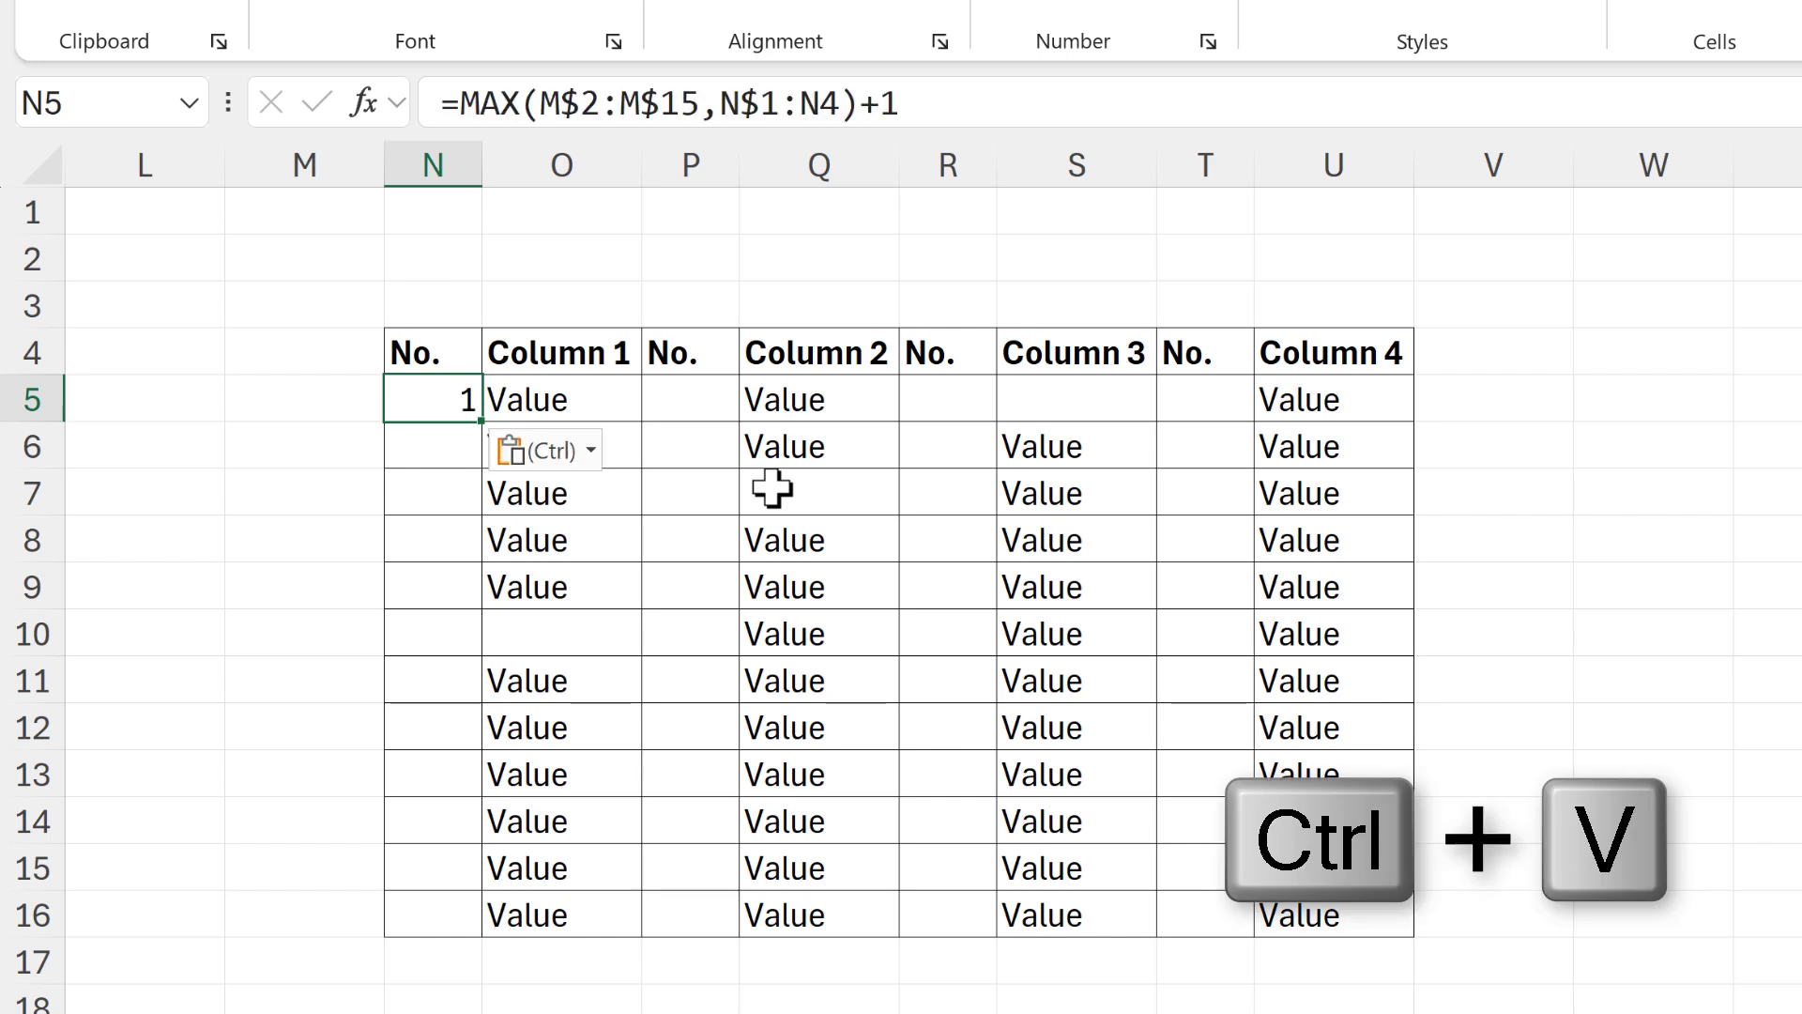
Adjust the ranges in the N5 formula to M$5:M$16 and N$4:N4 to match the table's rows
click(301, 3)
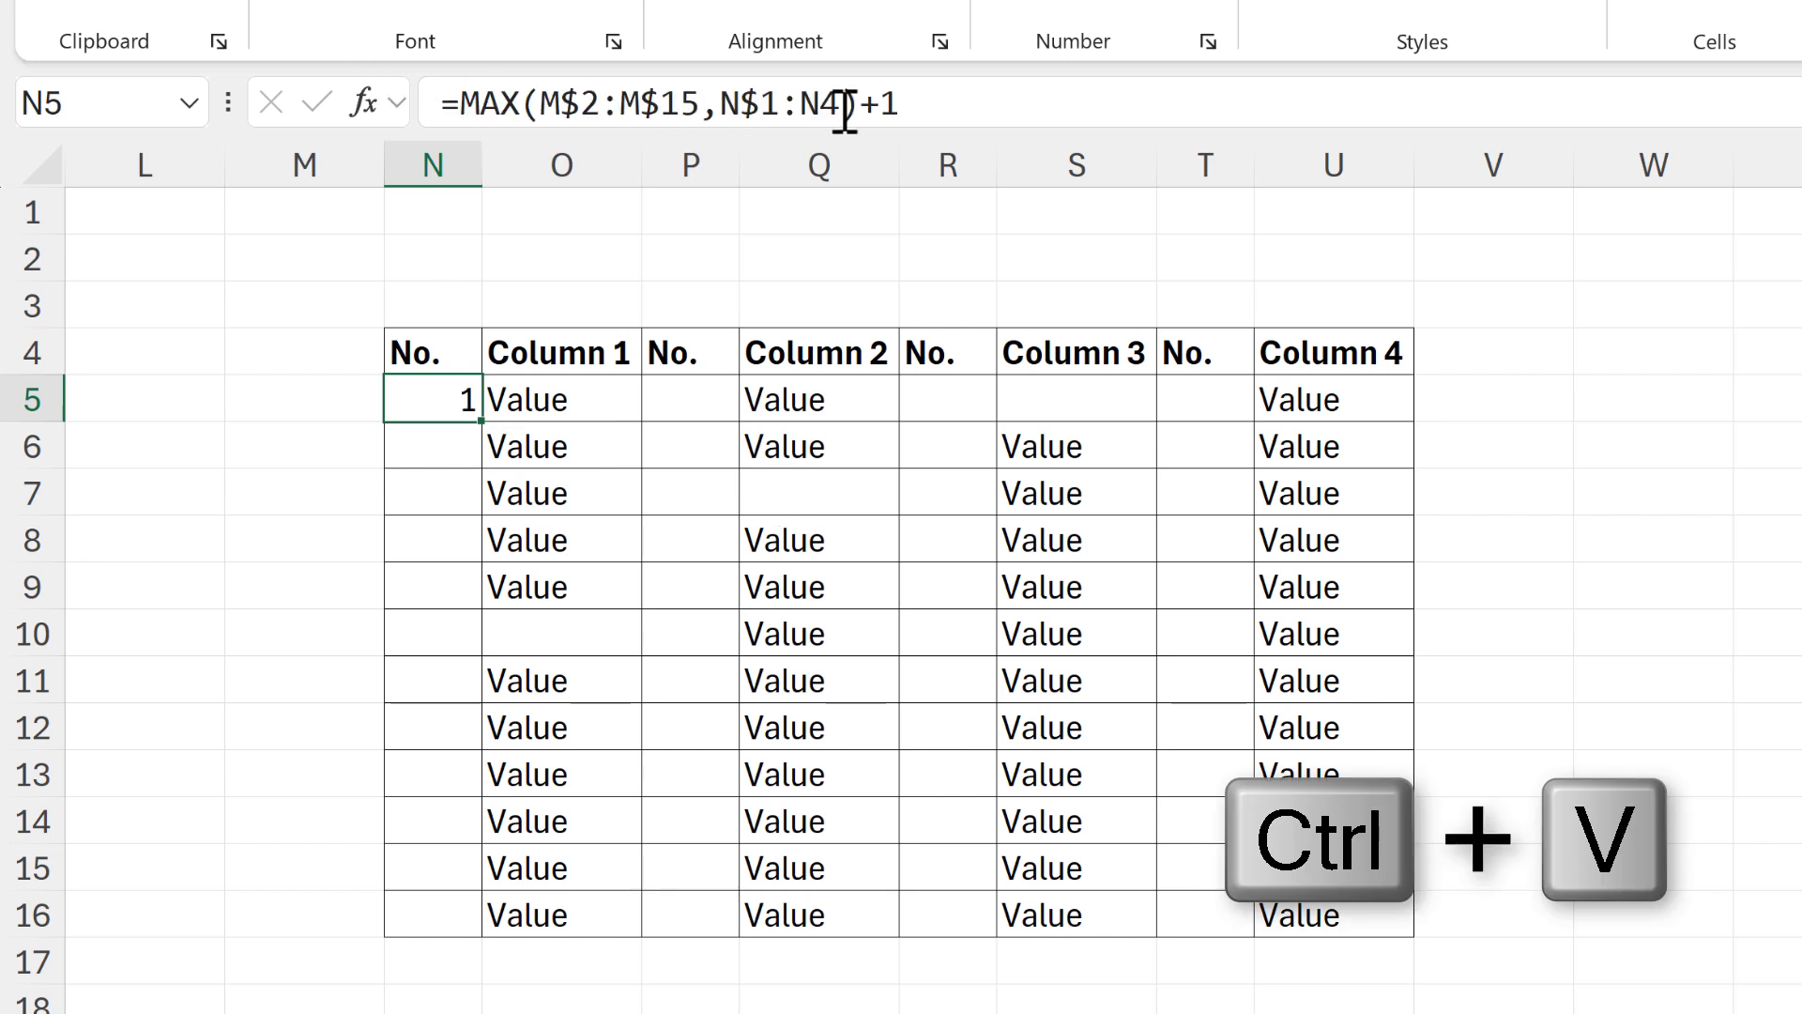
click(982, 103)
drag(302, 241, 328, 469)
drag(363, 970, 358, 939)
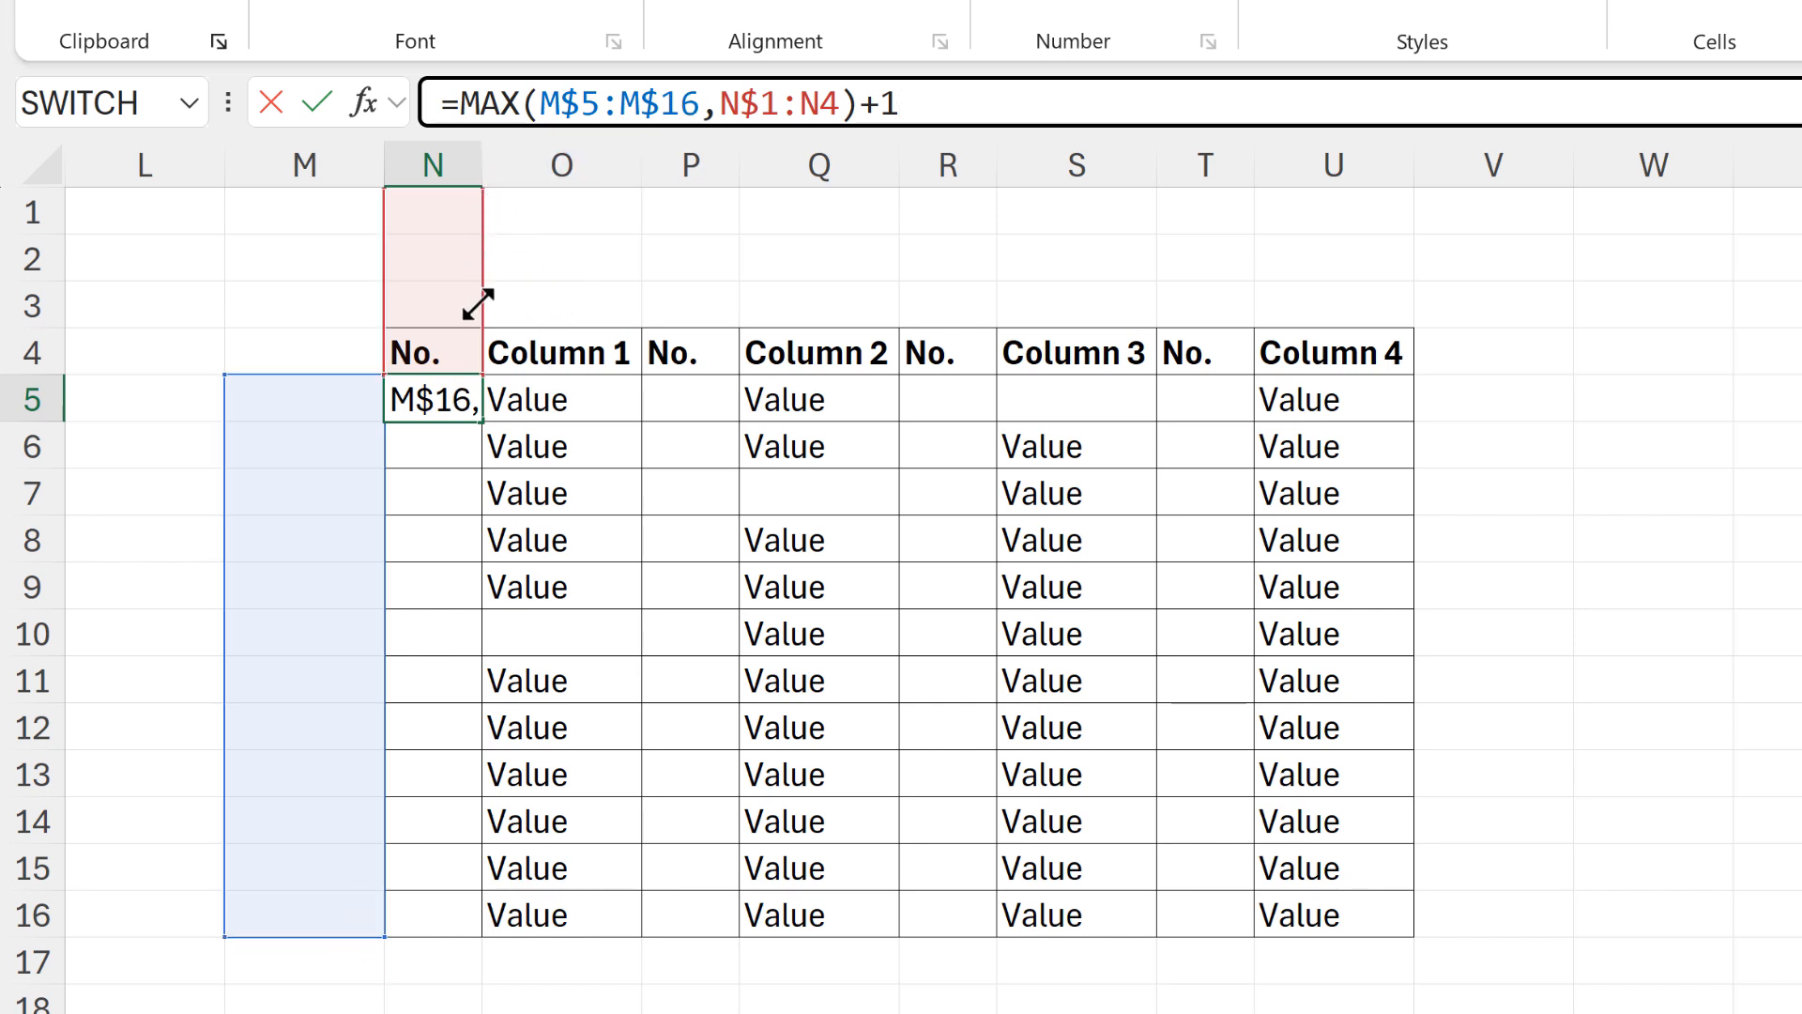
drag(478, 303, 476, 308)
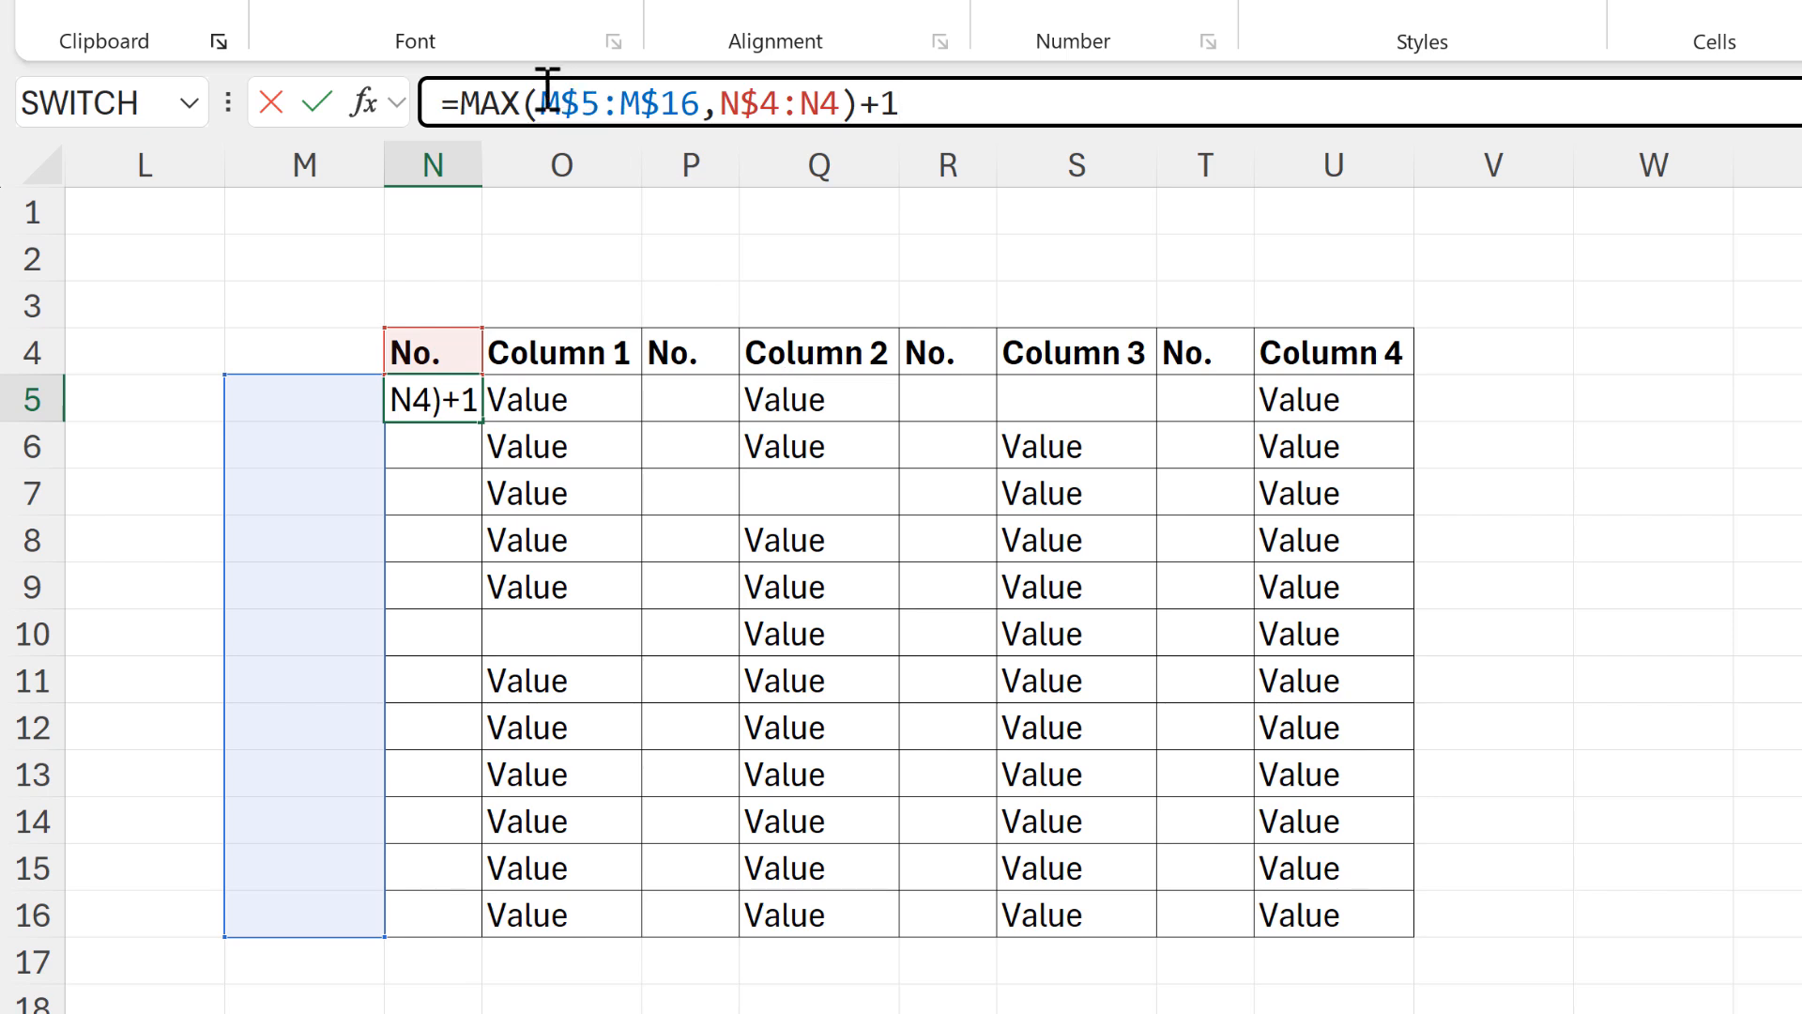
Wrap the N5 formula in an IF that leaves blanks unnumbered: =IF(O5="","",MAX(M$5:M$16,N$4:N4)+1)
click(470, 101)
text(if)
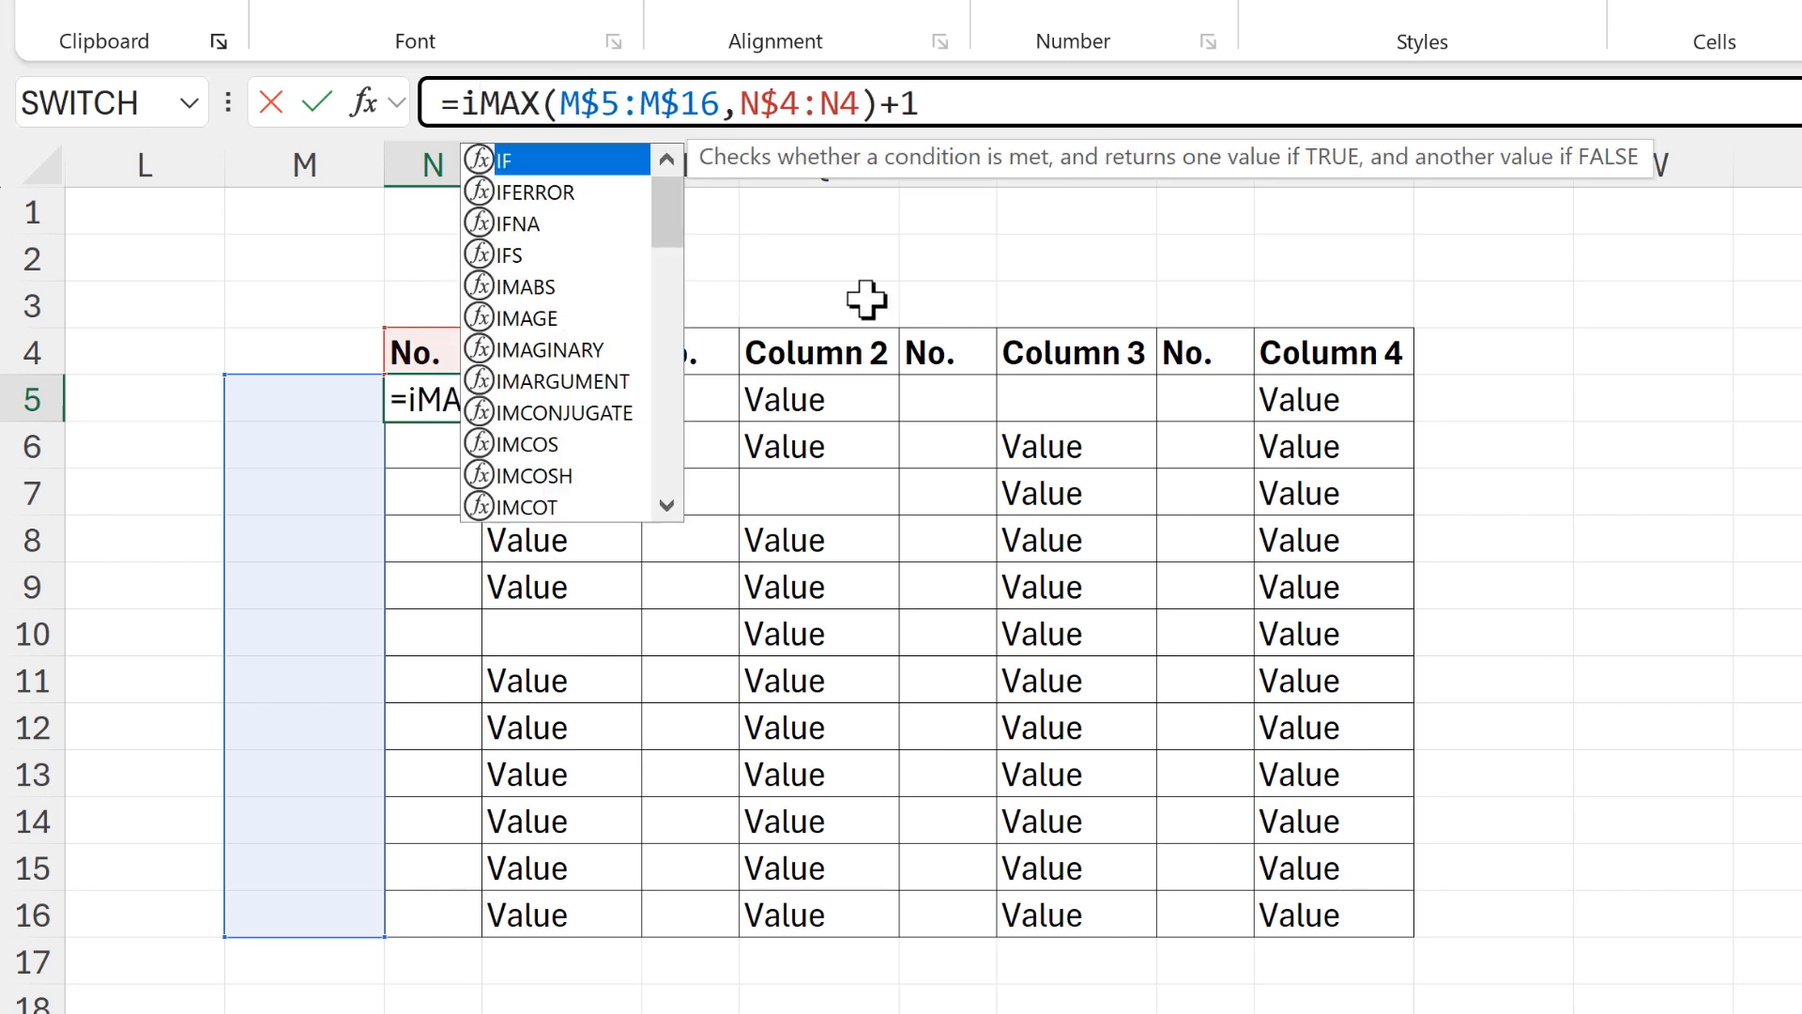
key(Tab)
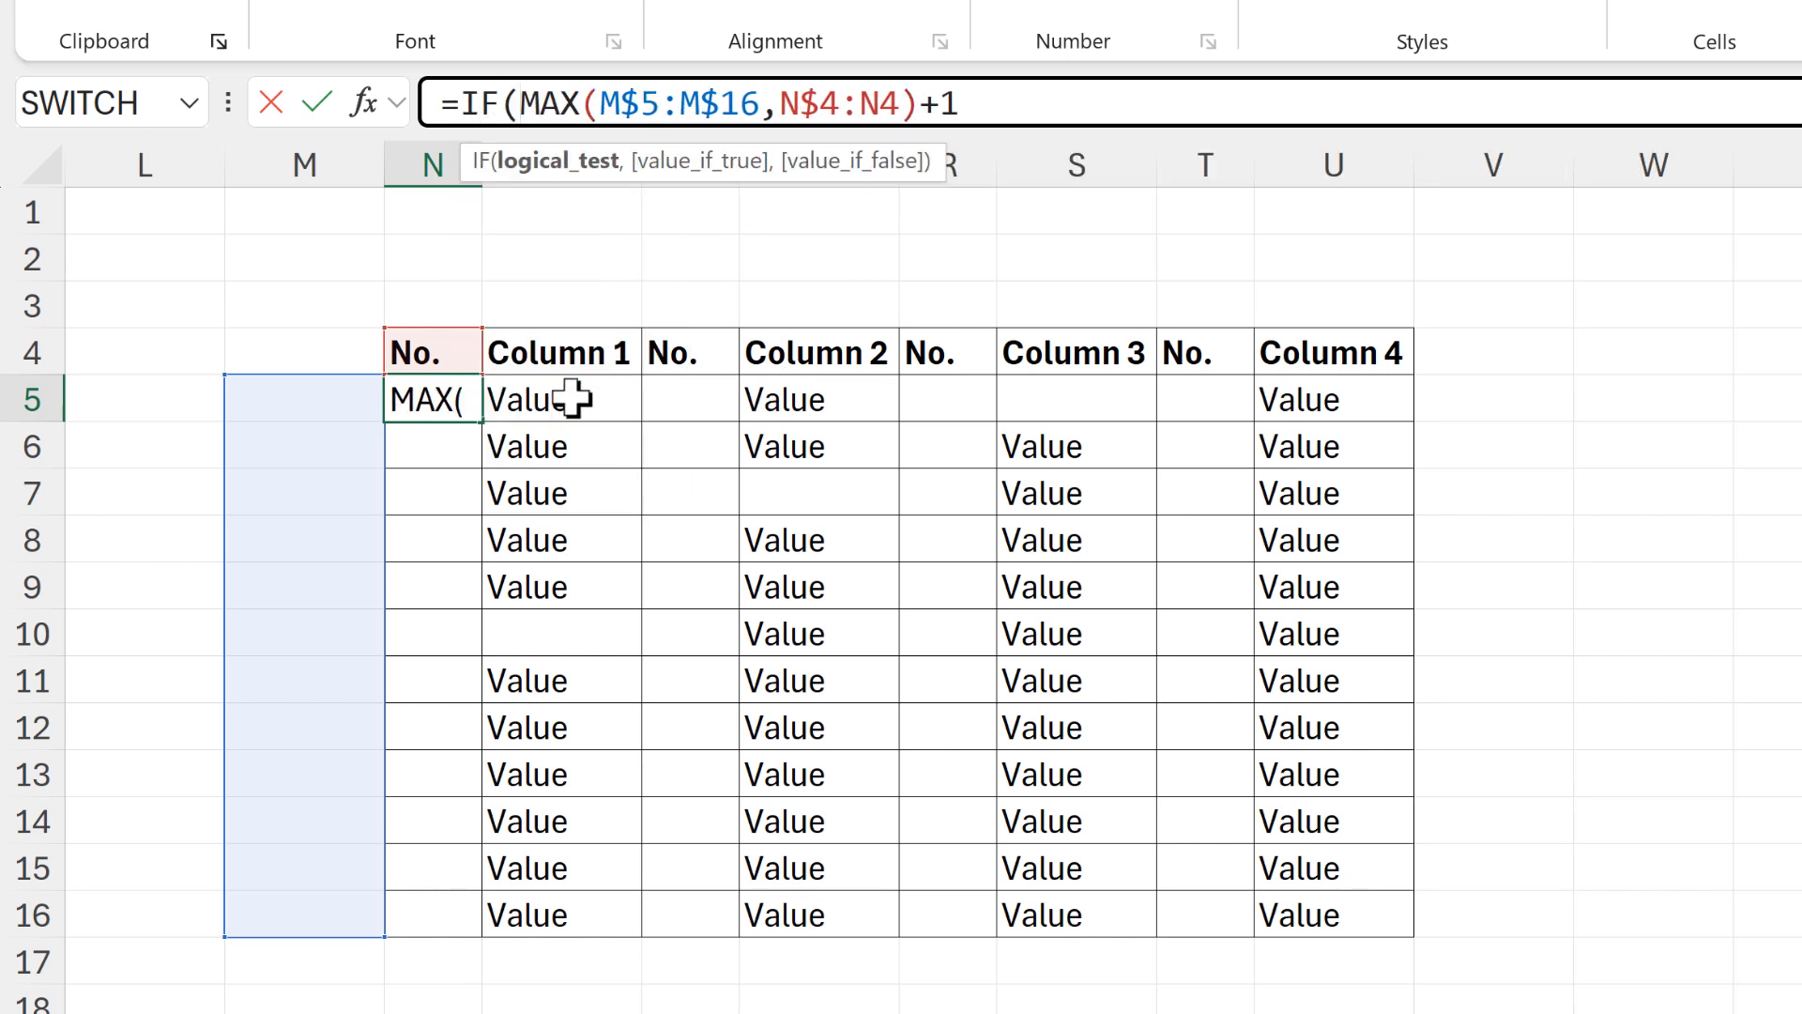
text(O5="")
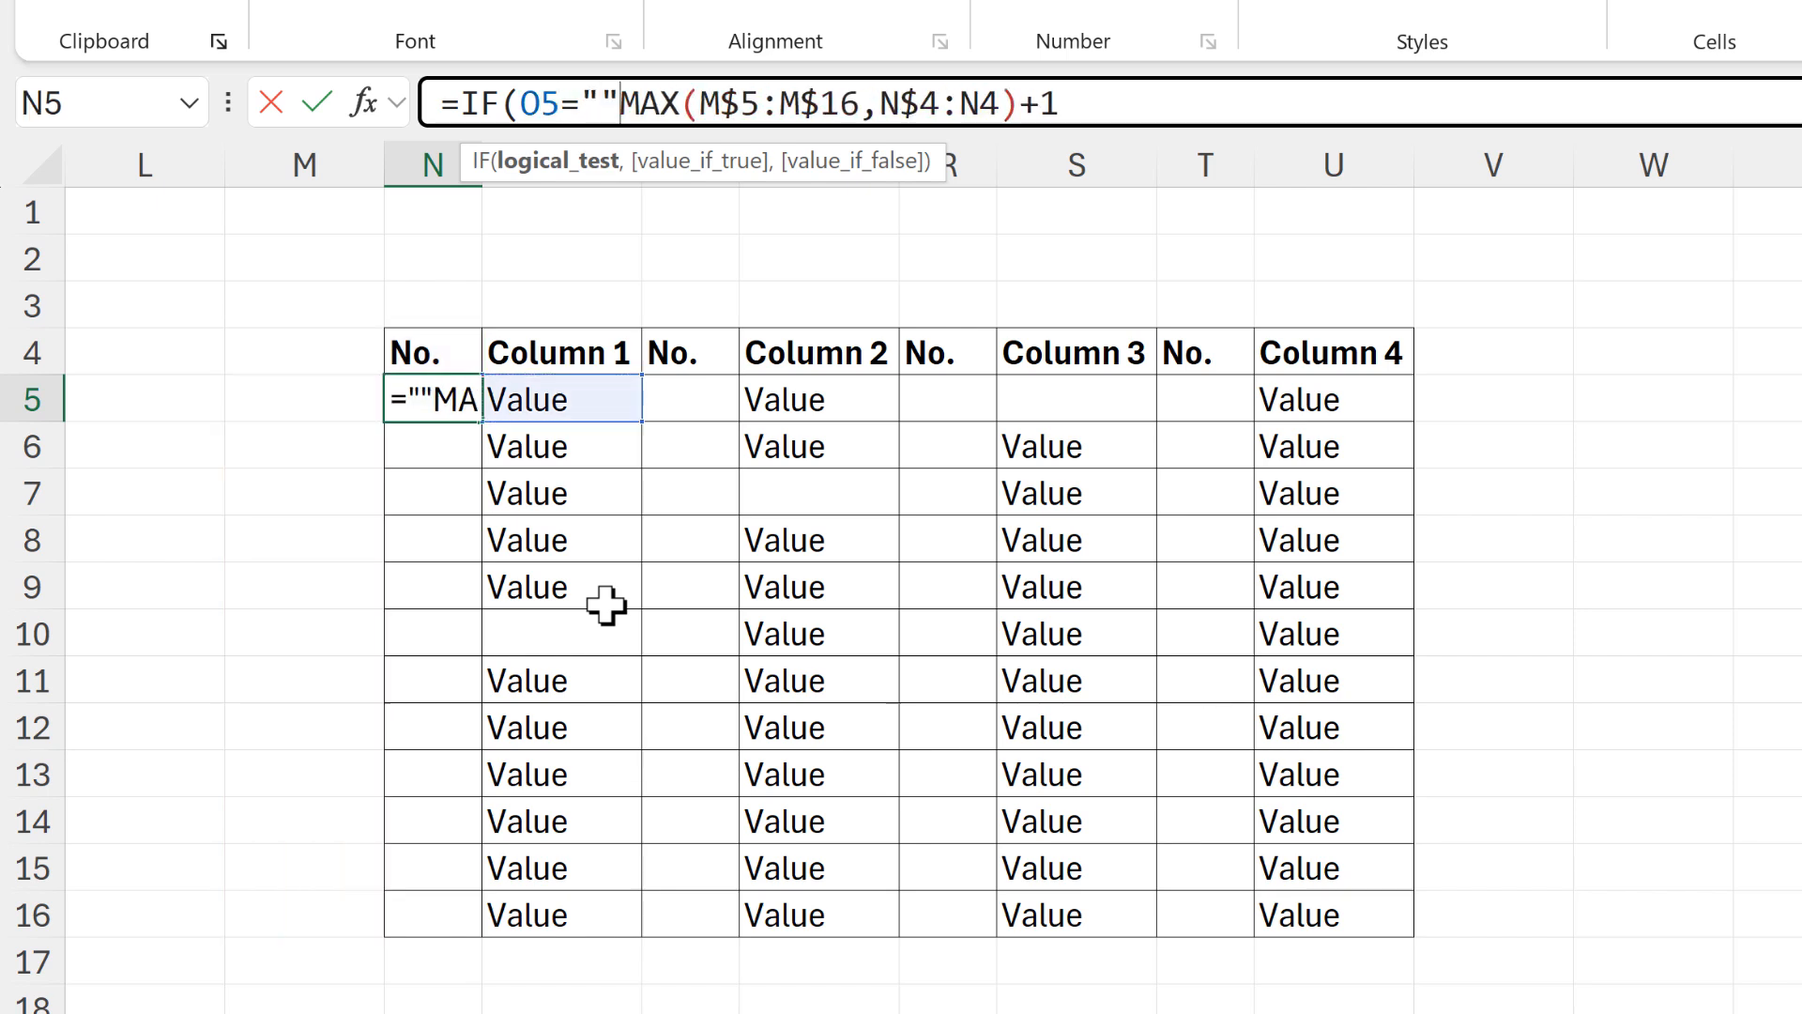
text(,)
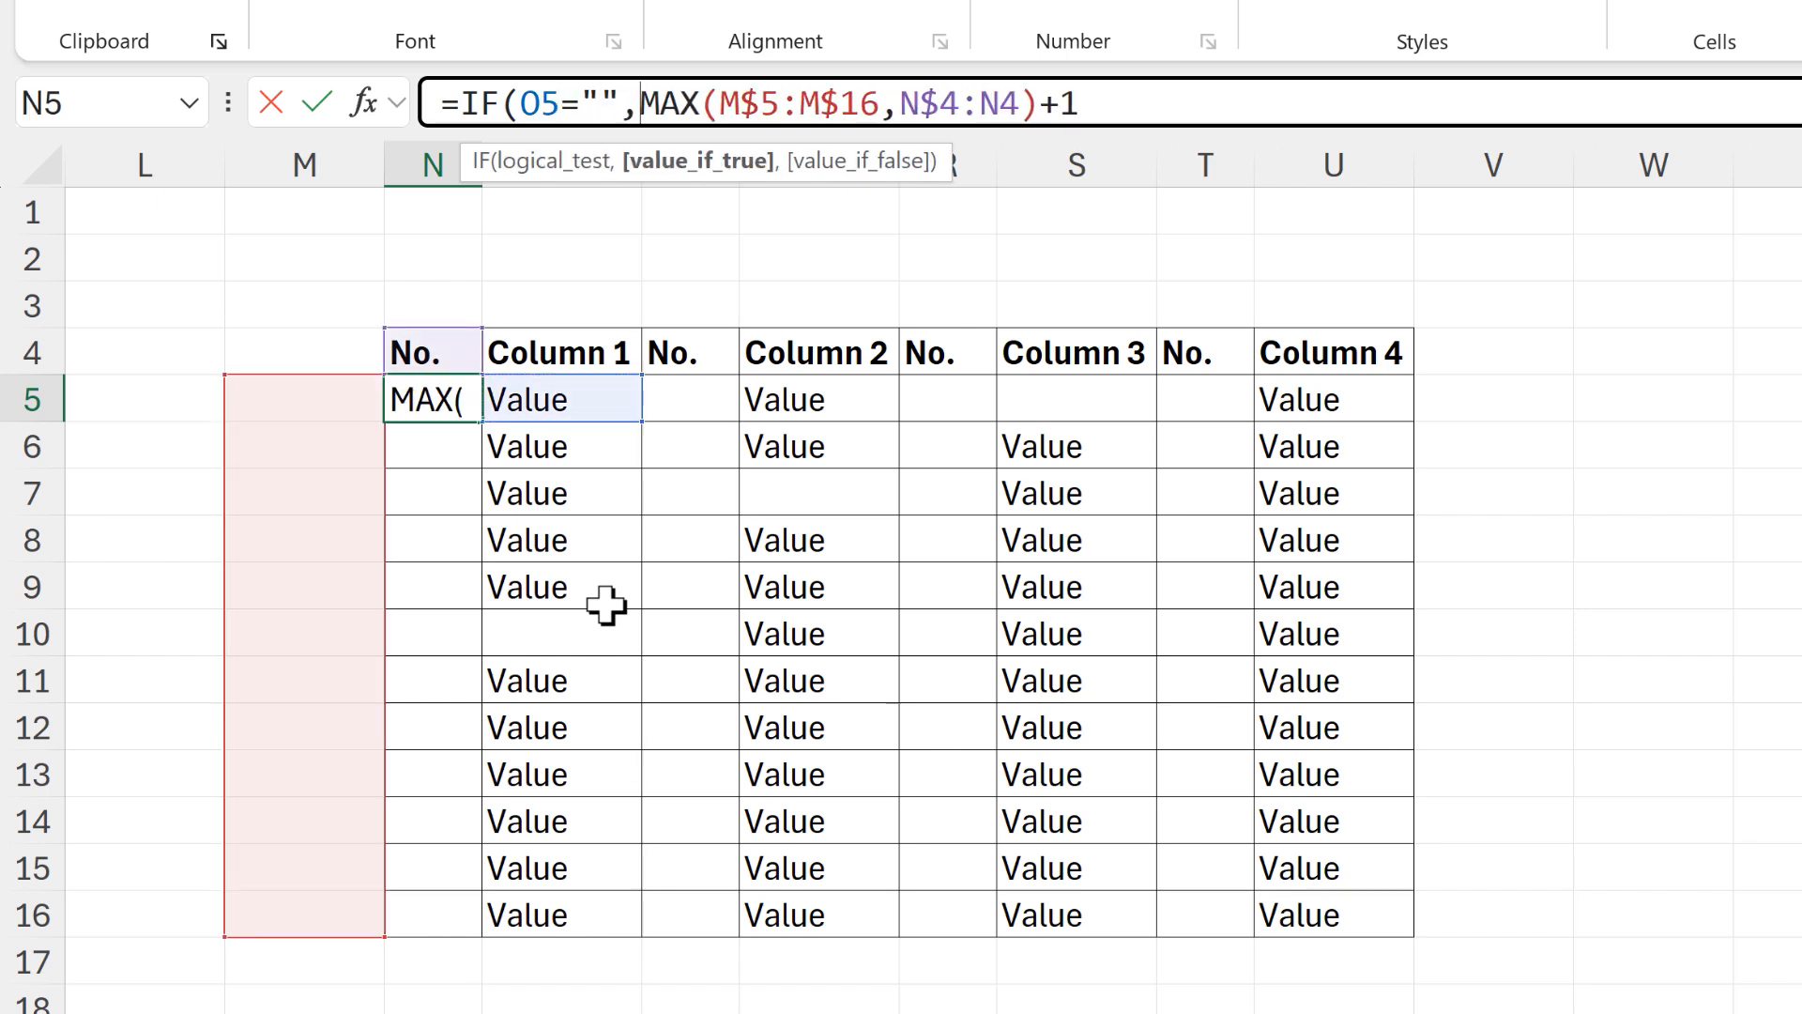
text("")
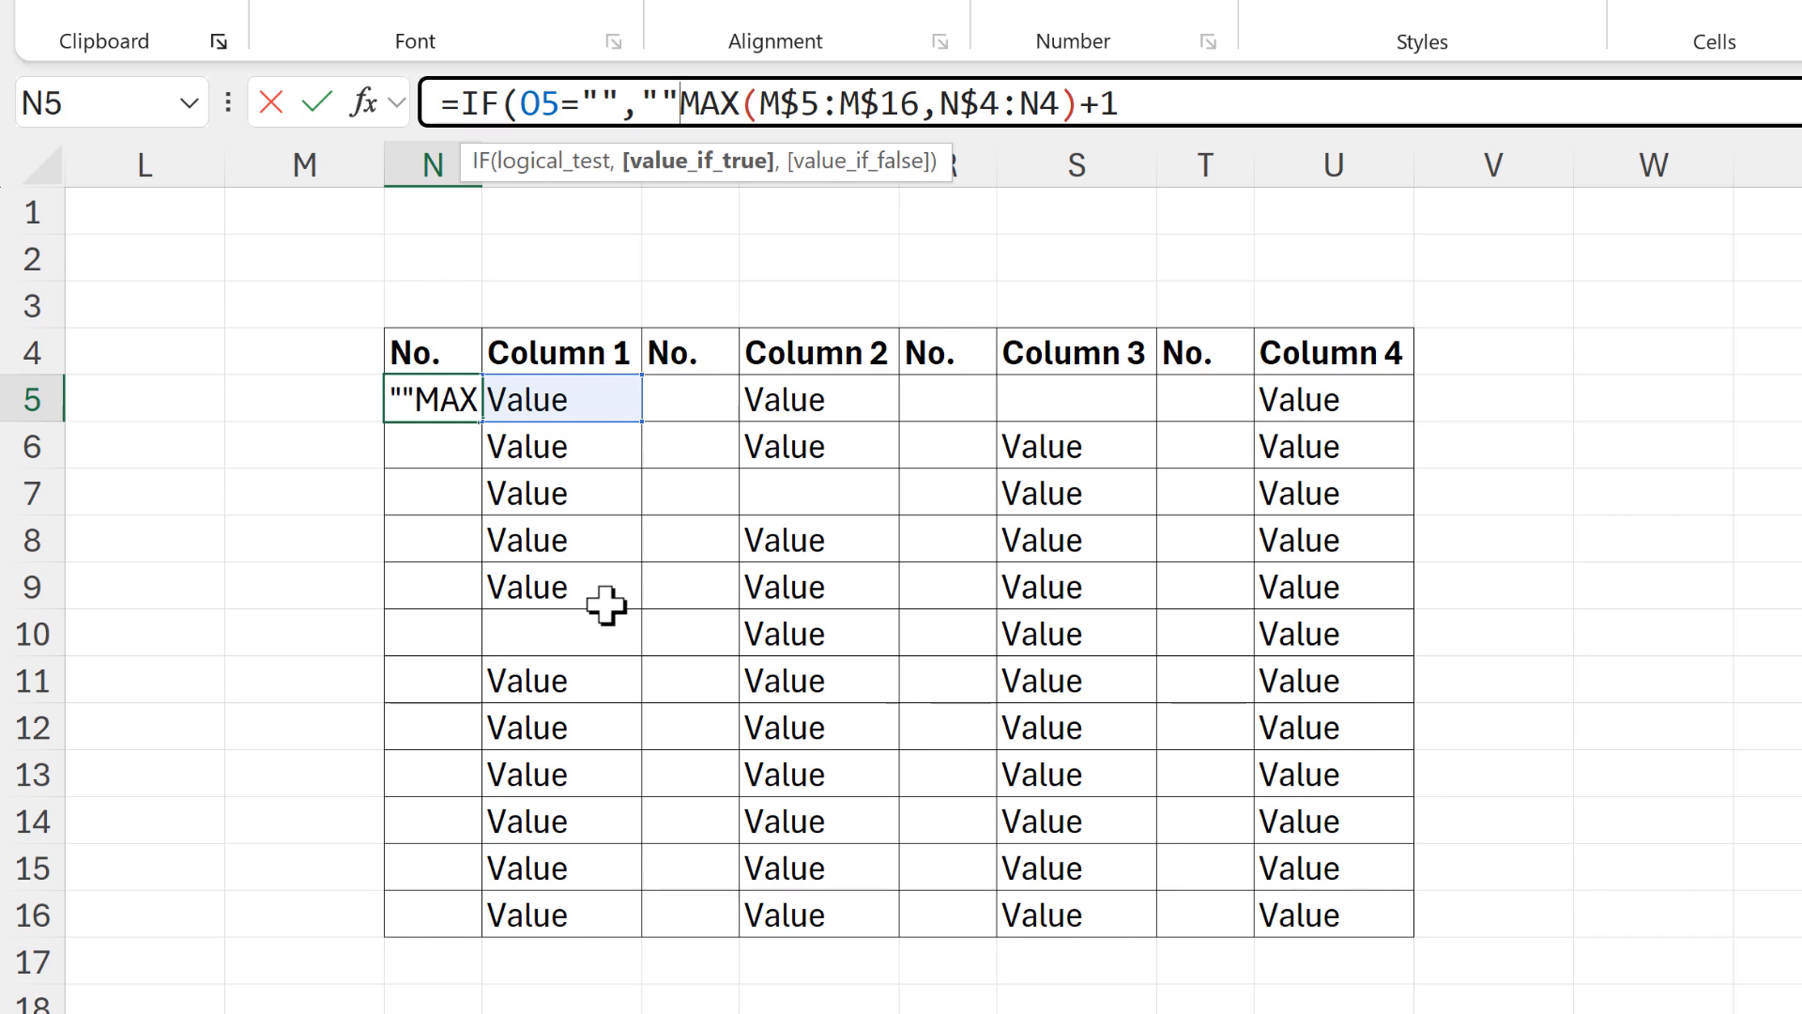
text(,)
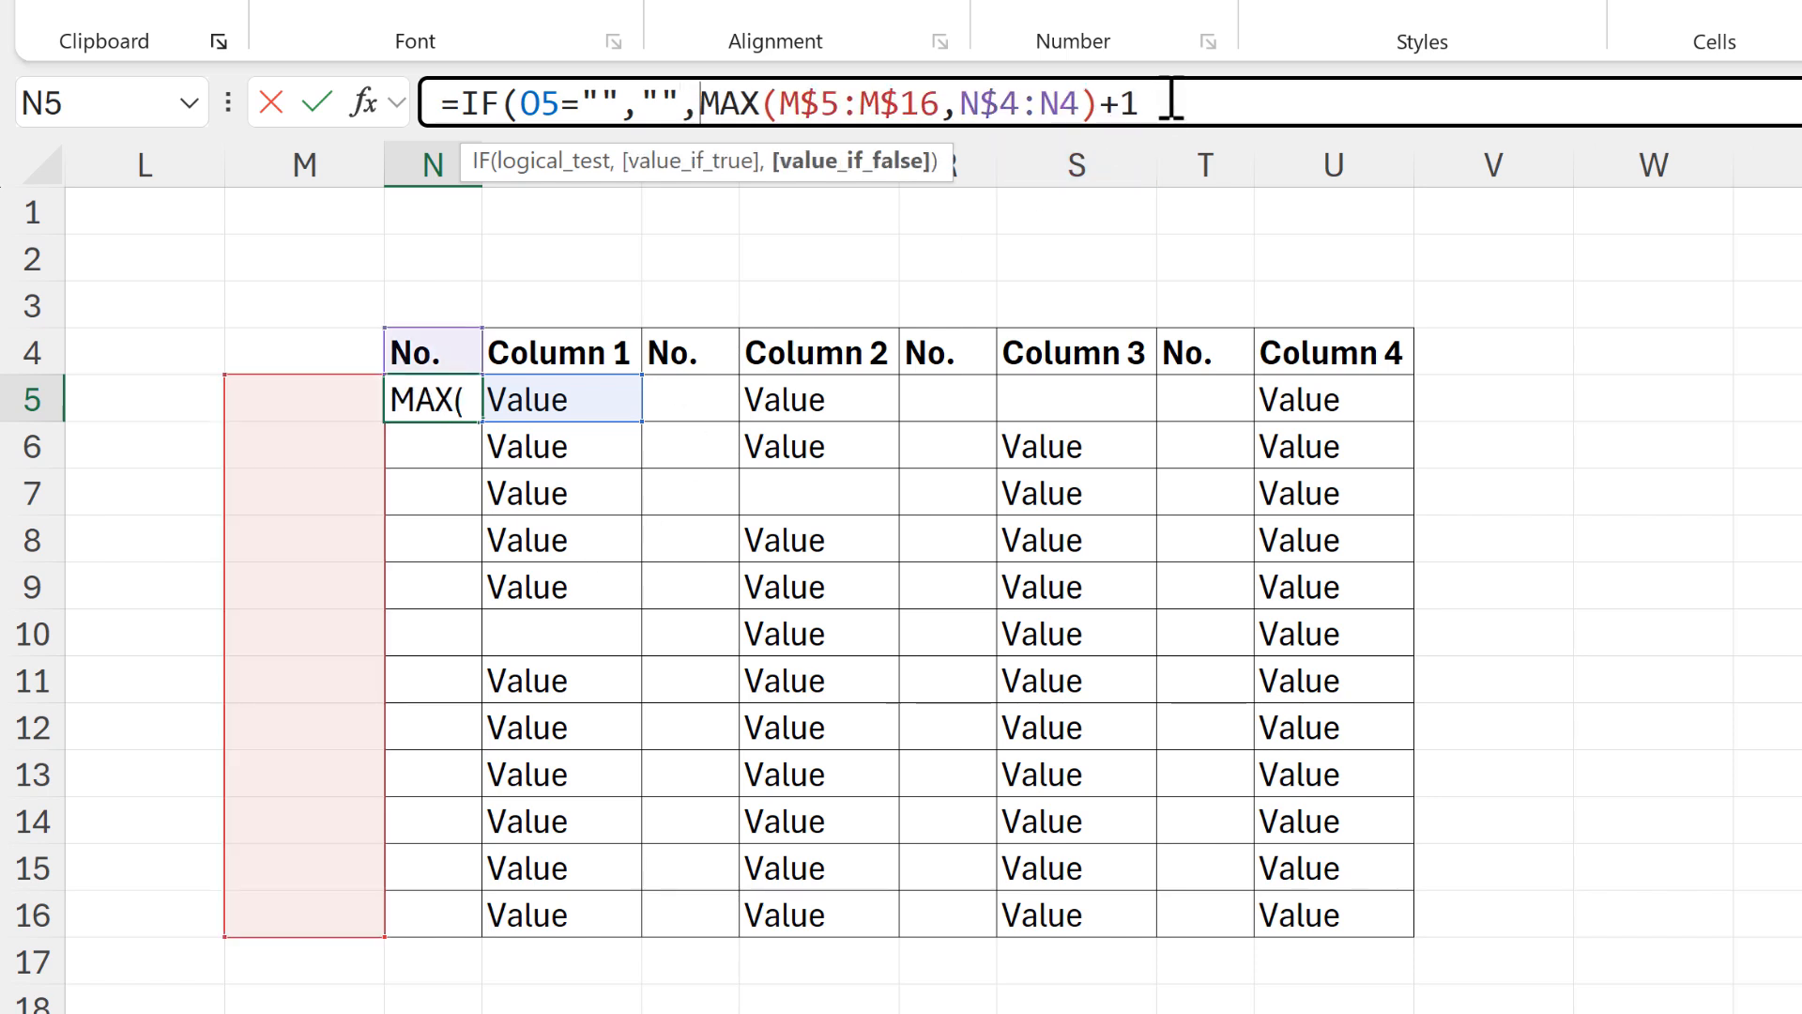
drag(1144, 102, 716, 90)
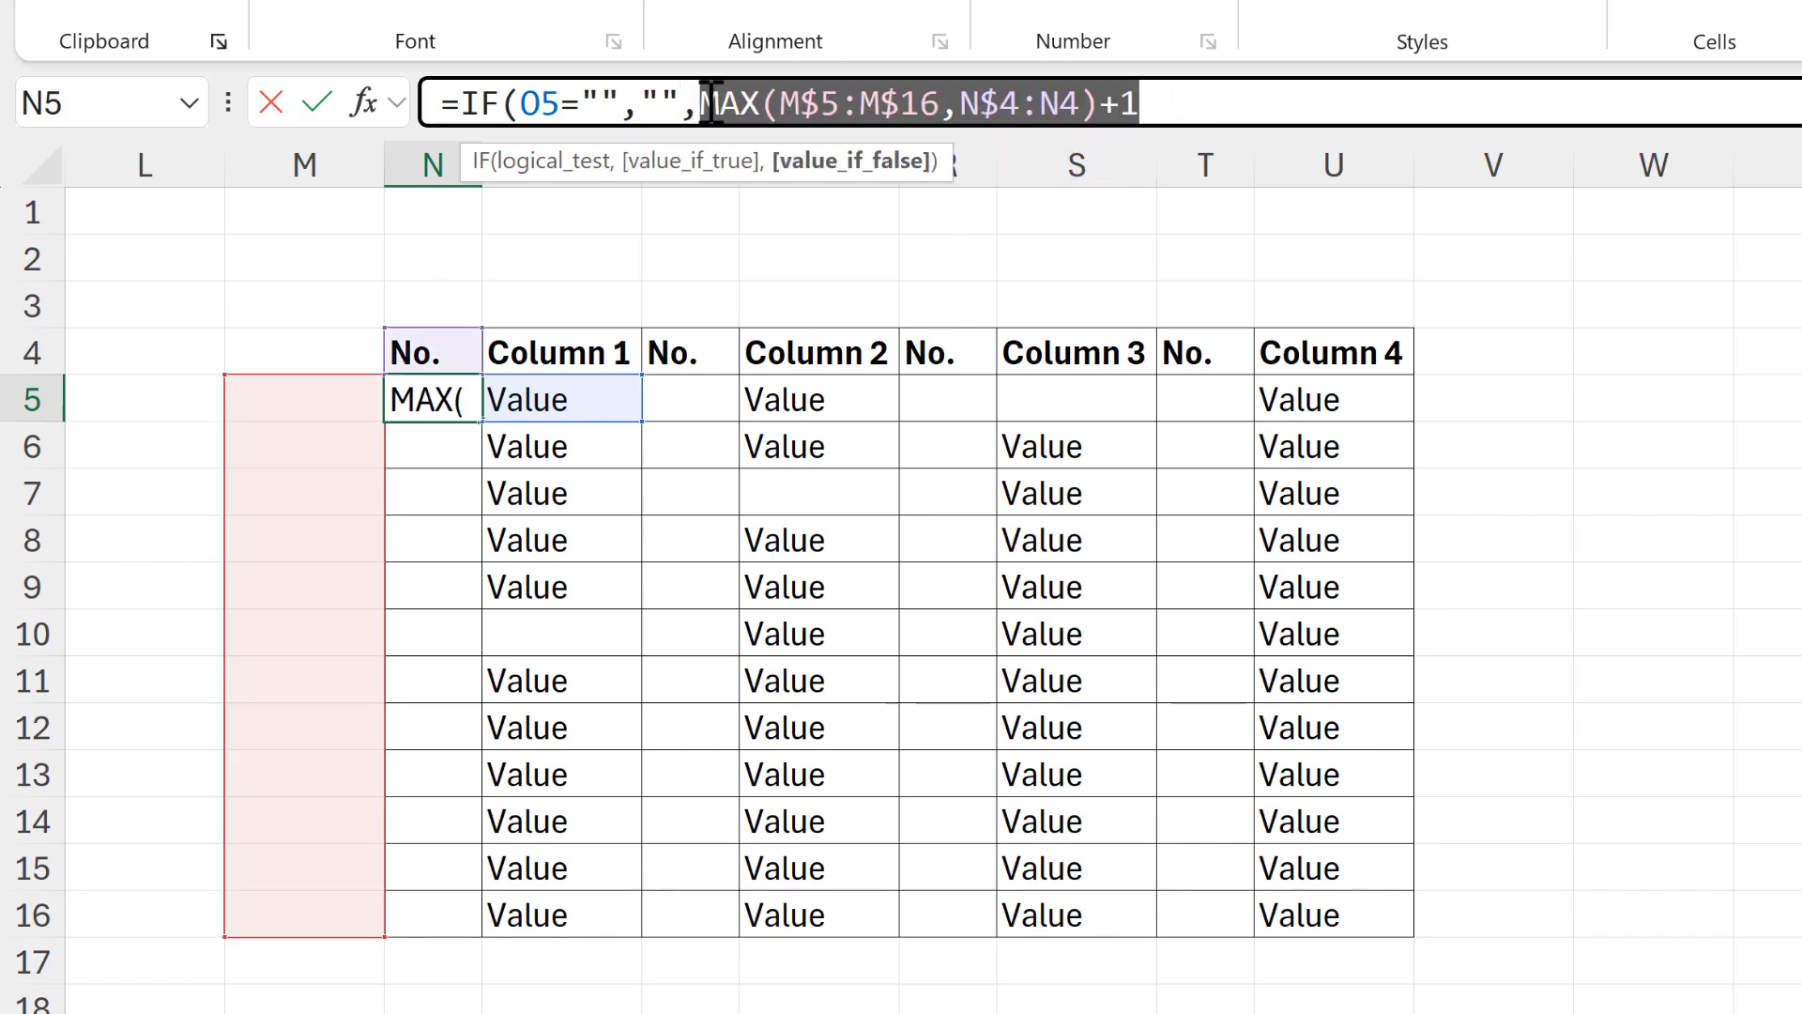
click(1217, 99)
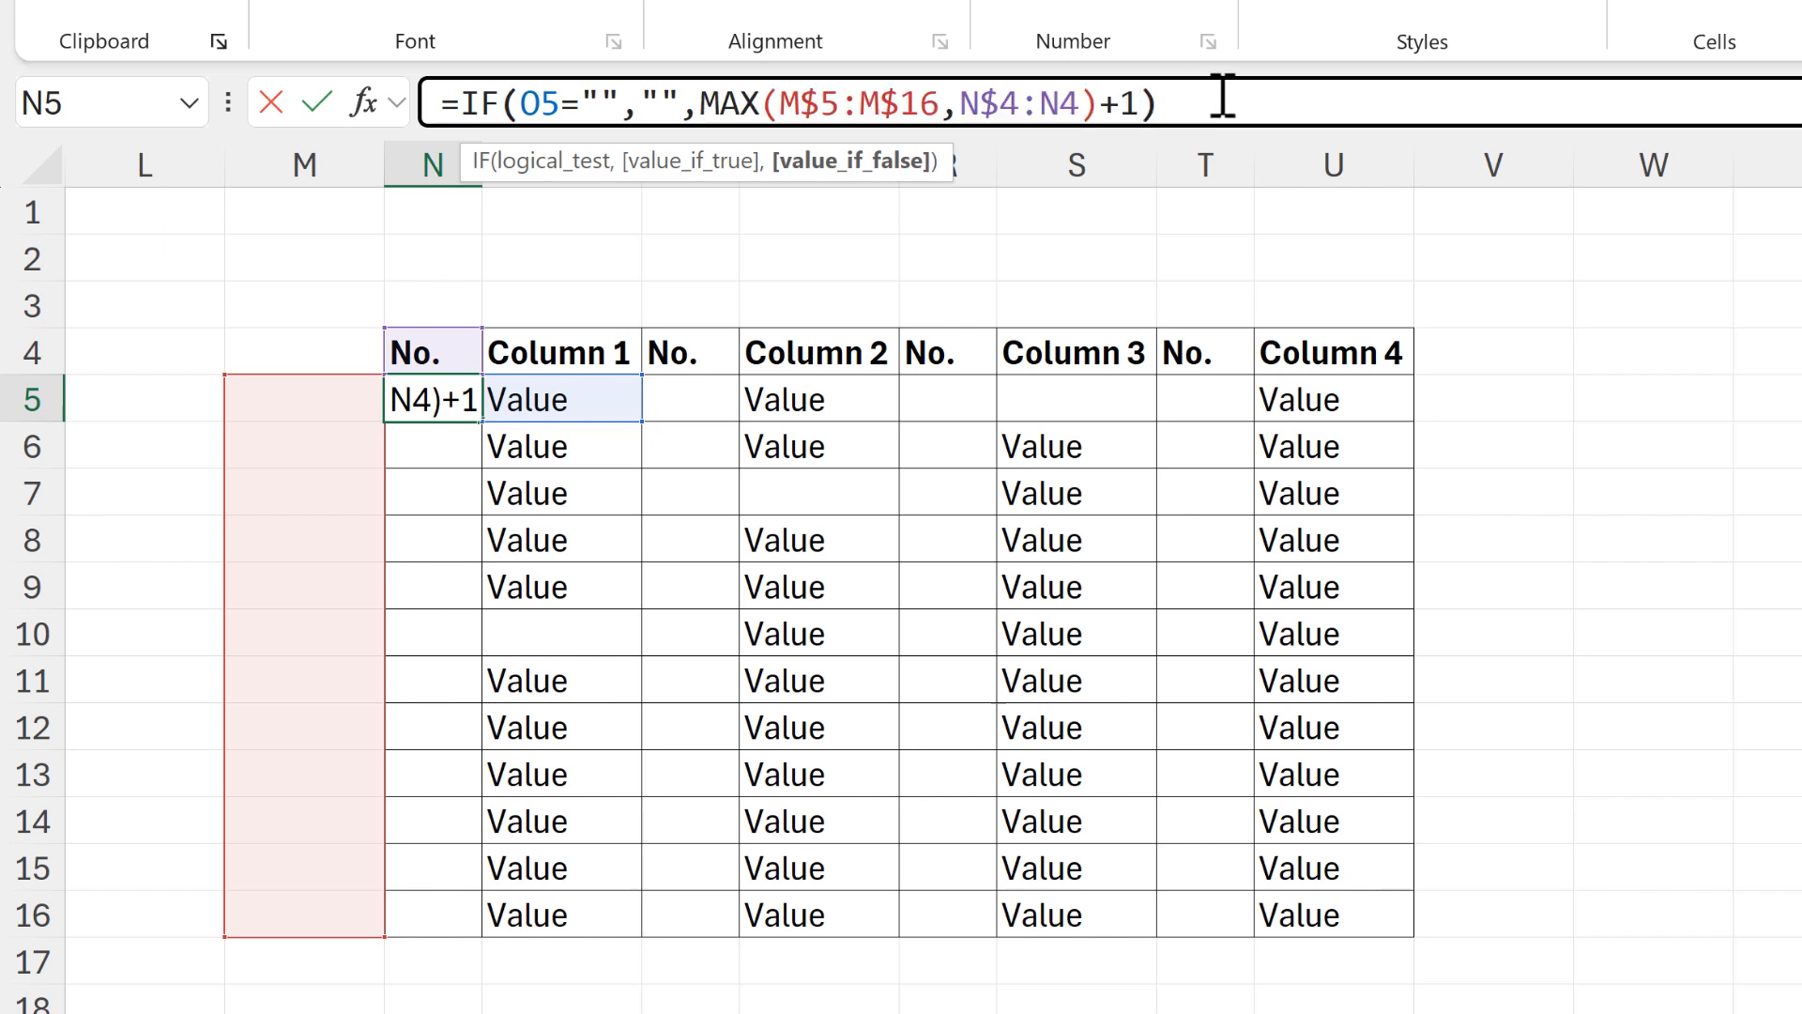
text())
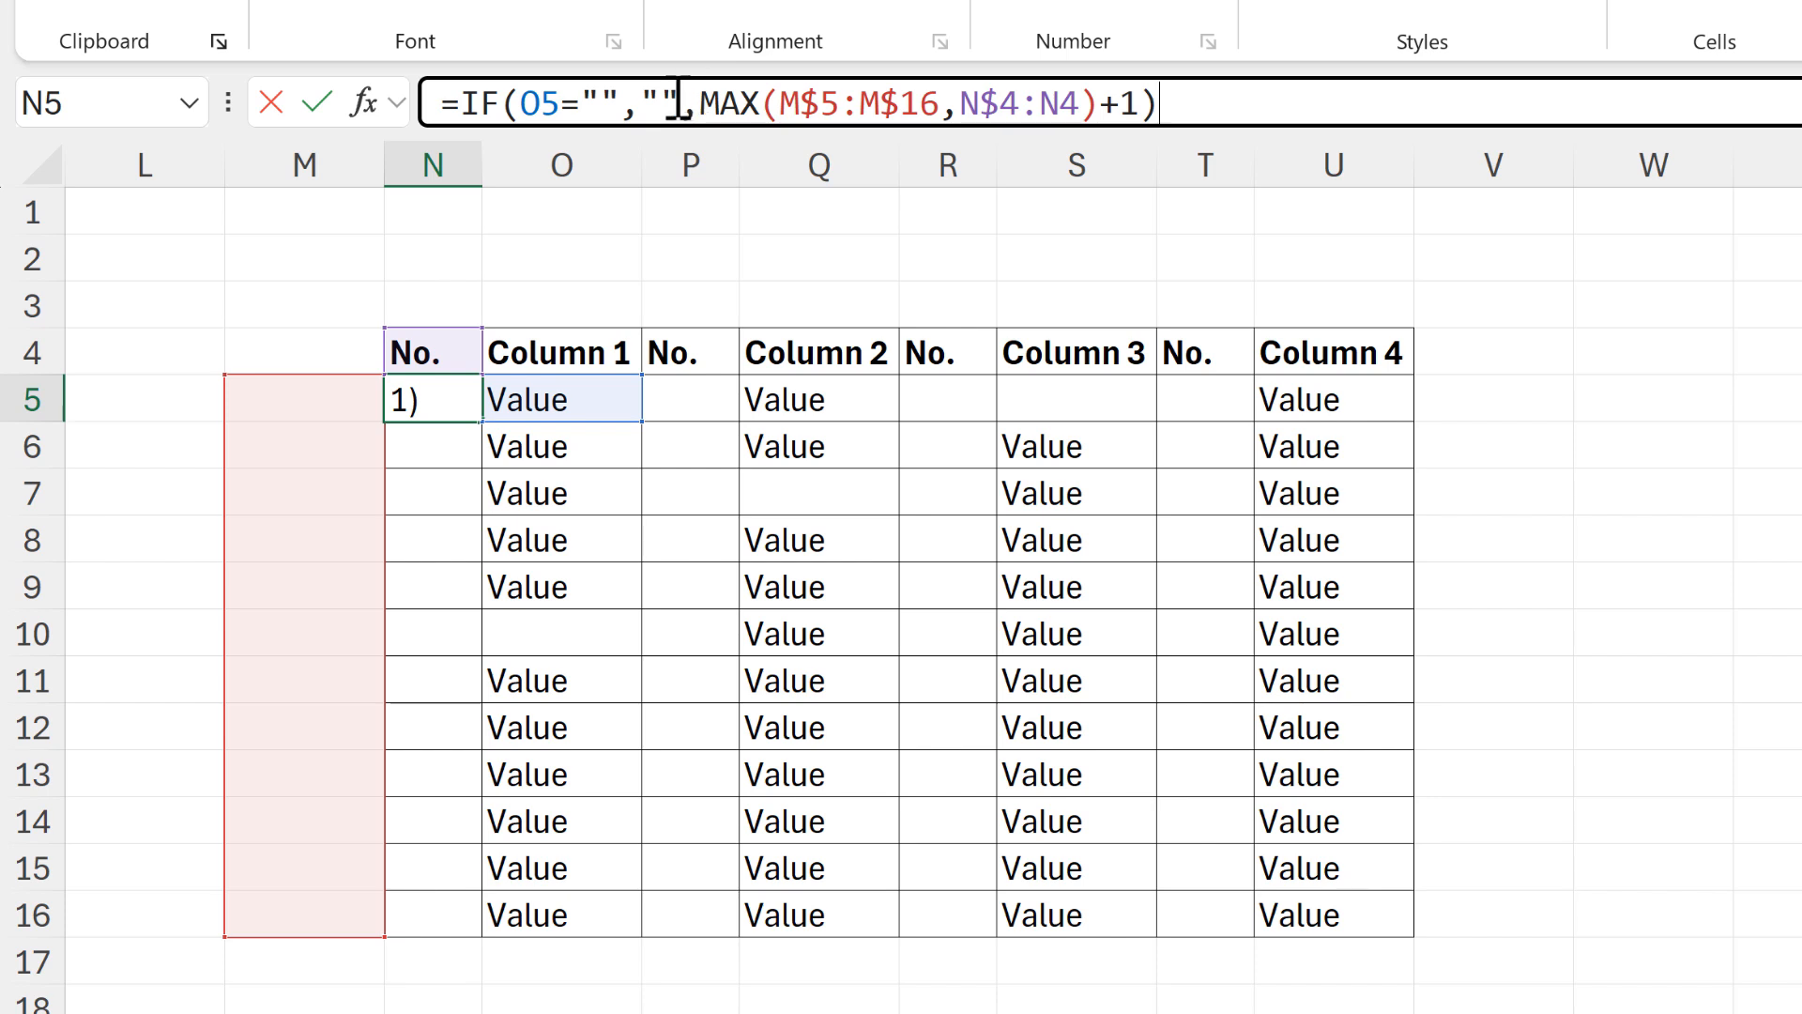
drag(655, 101, 644, 105)
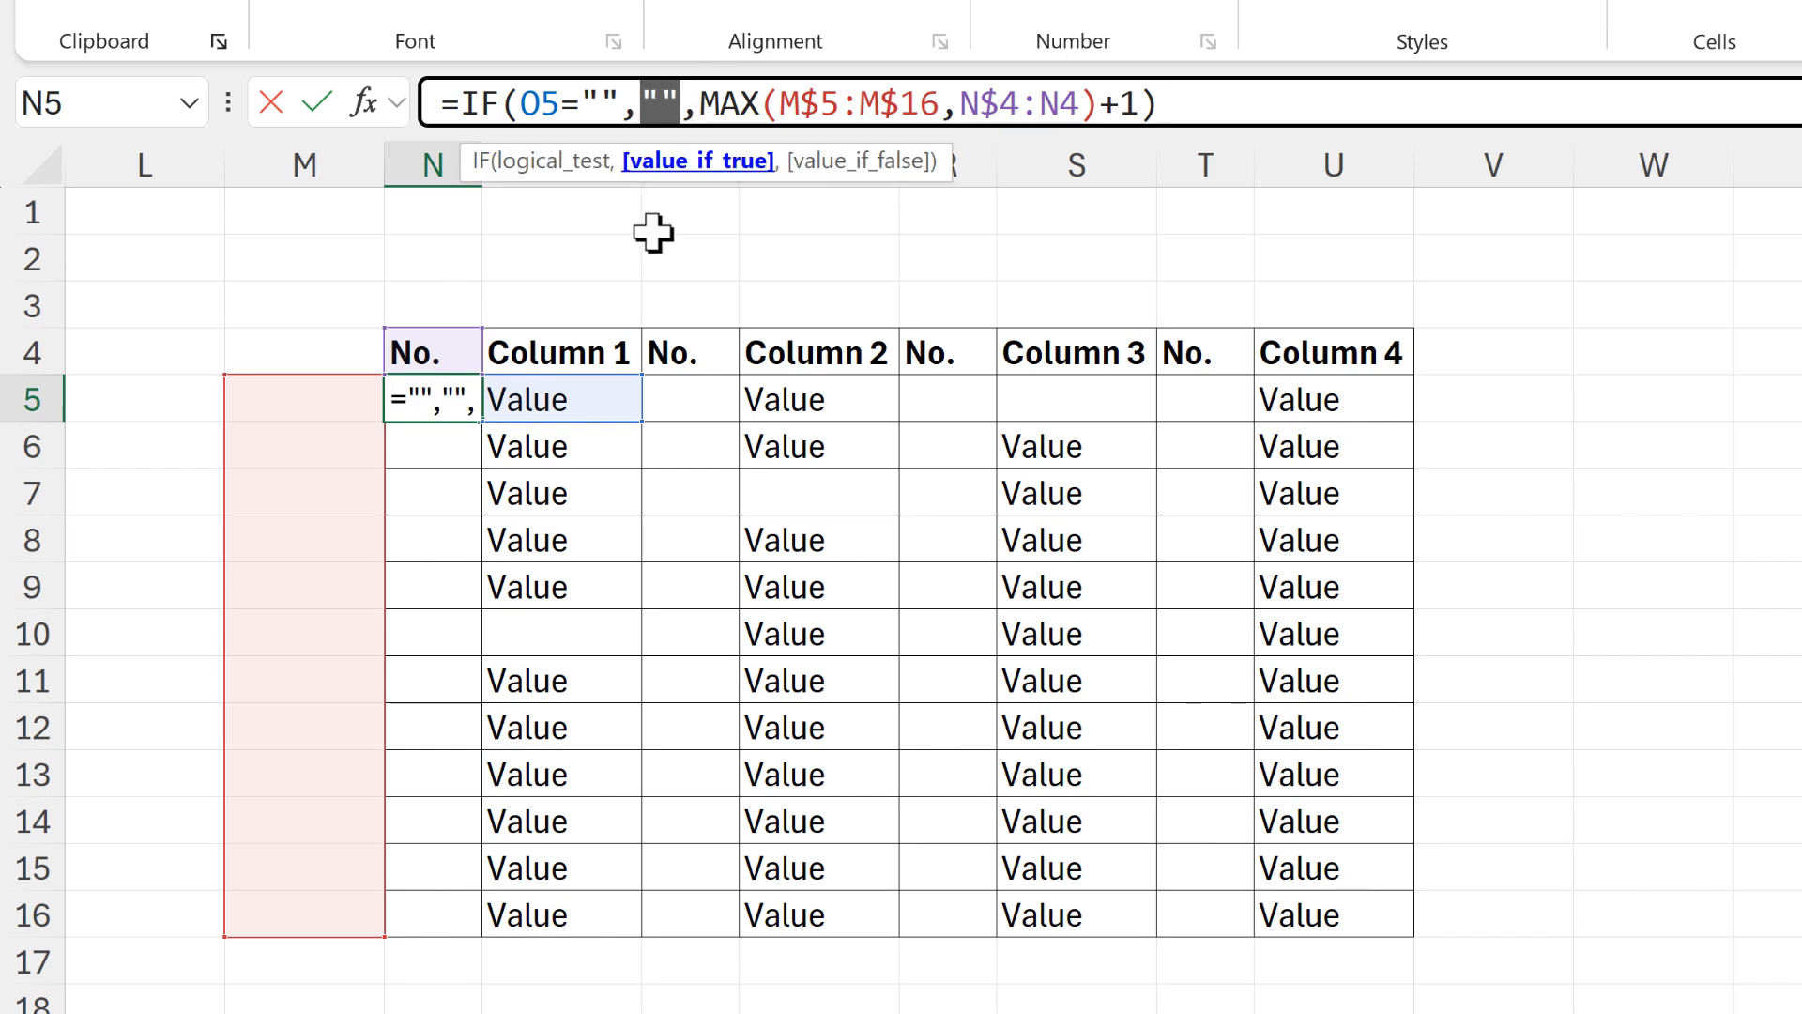
click(686, 101)
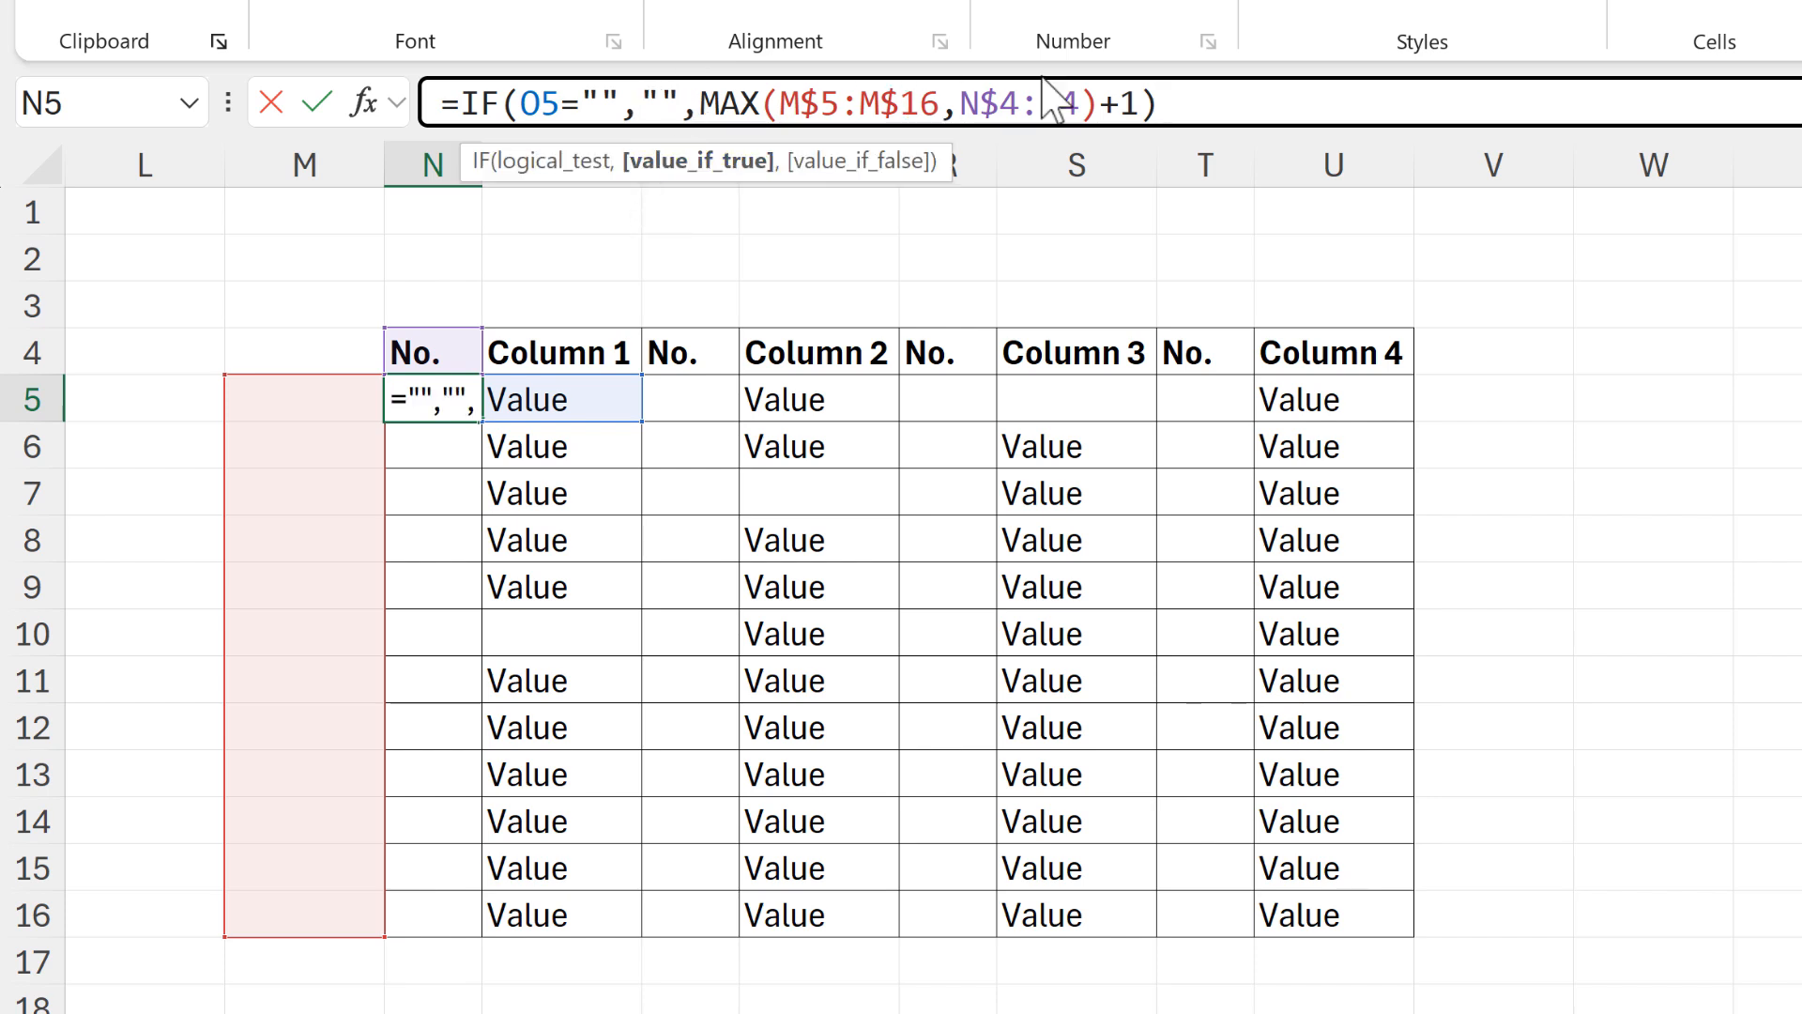
click(1216, 100)
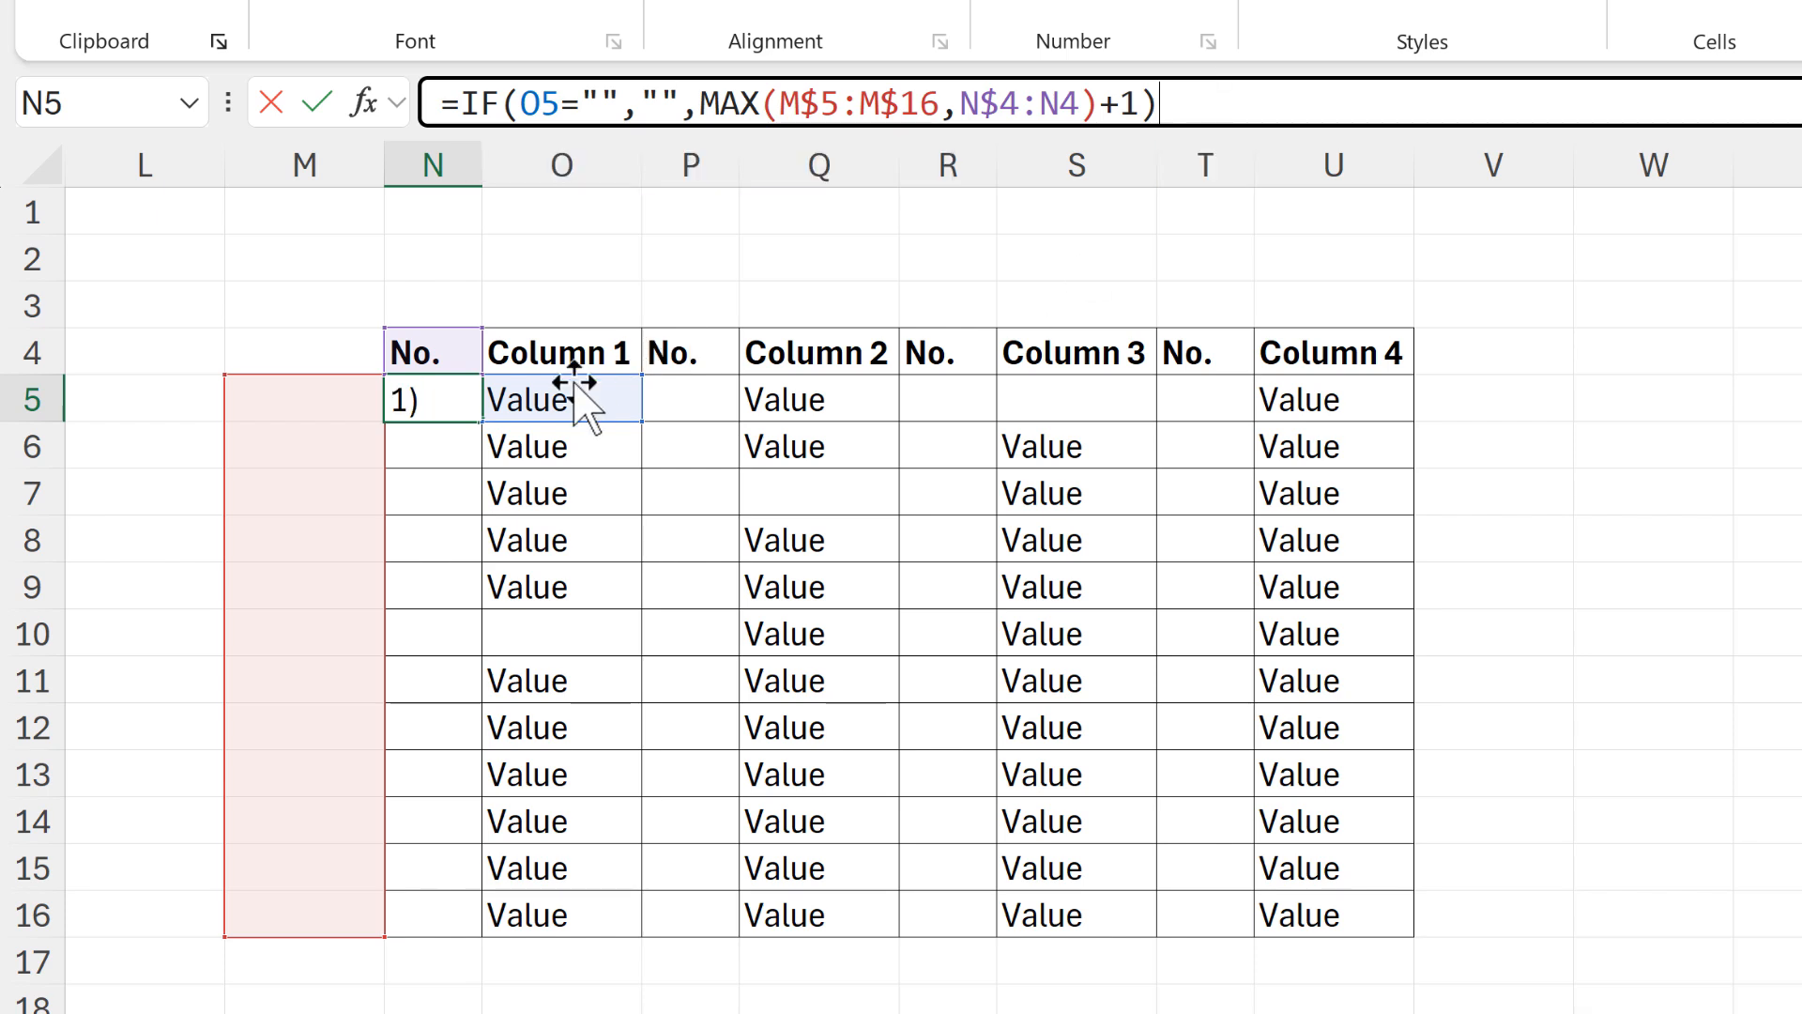
key(Return)
Fill the N5 formula down to N16 and check which cells the N10 formula refers to
click(466, 405)
drag(499, 516, 595, 889)
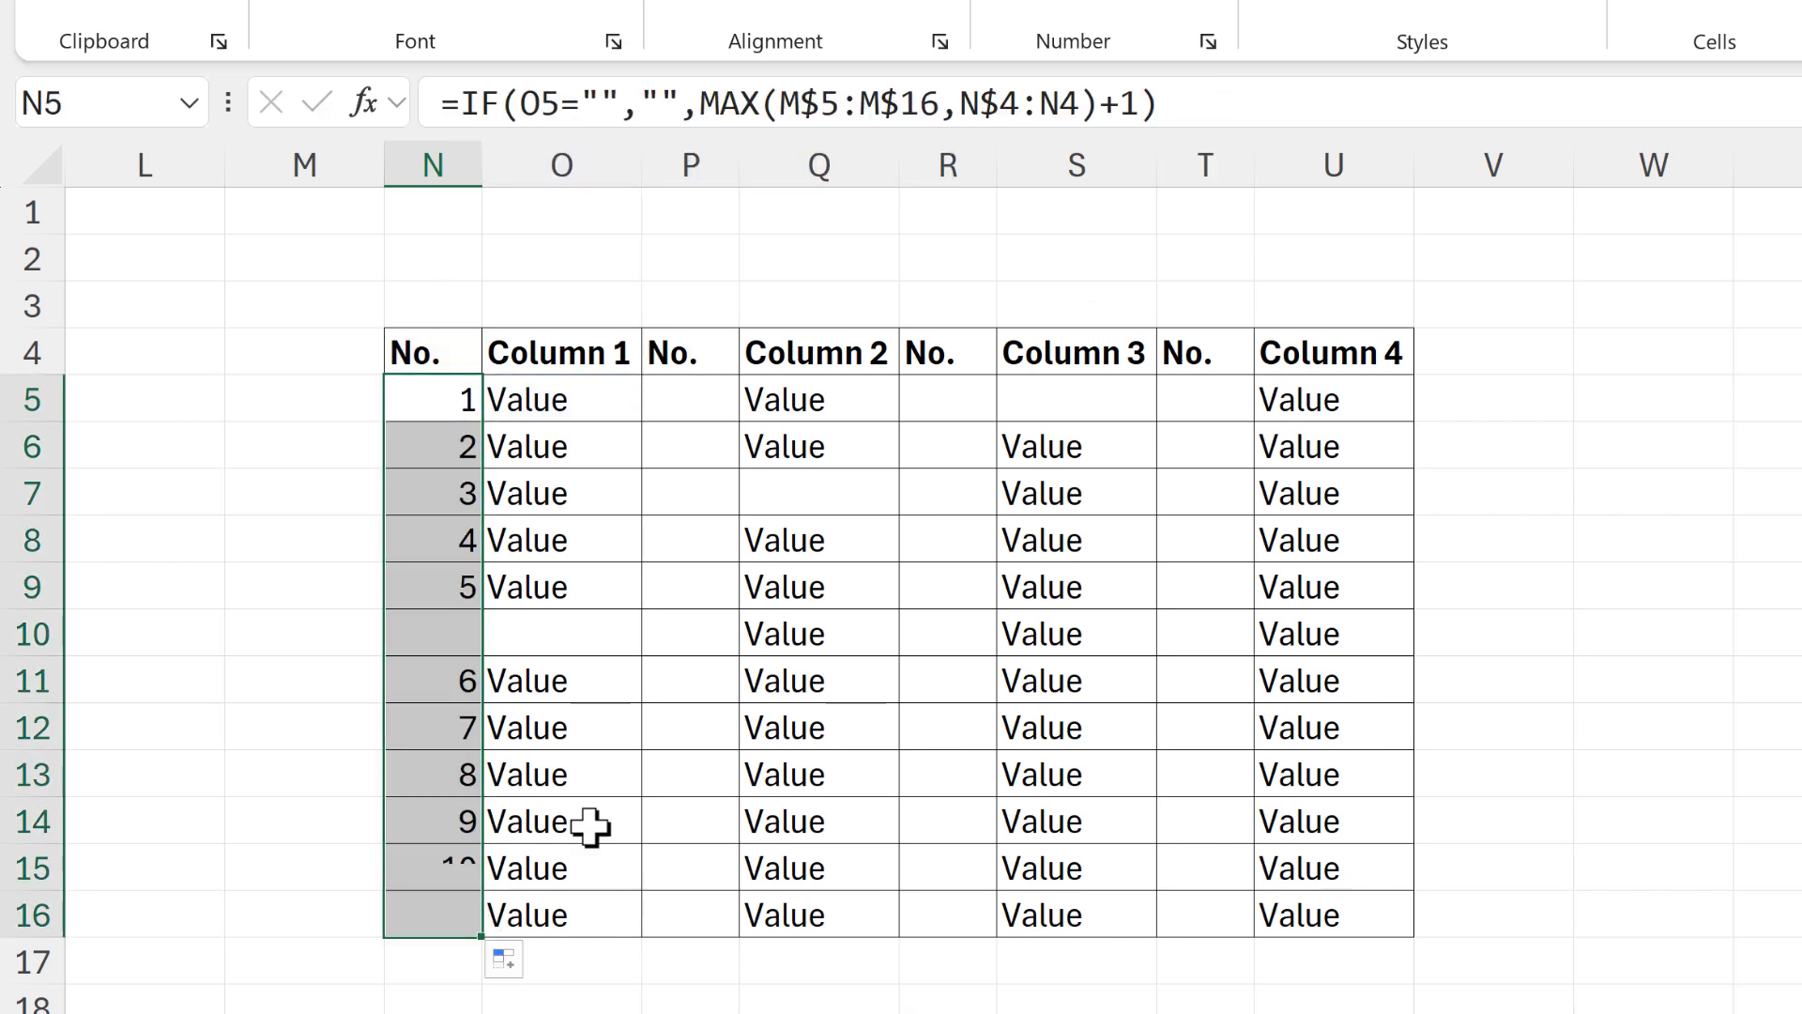
click(446, 629)
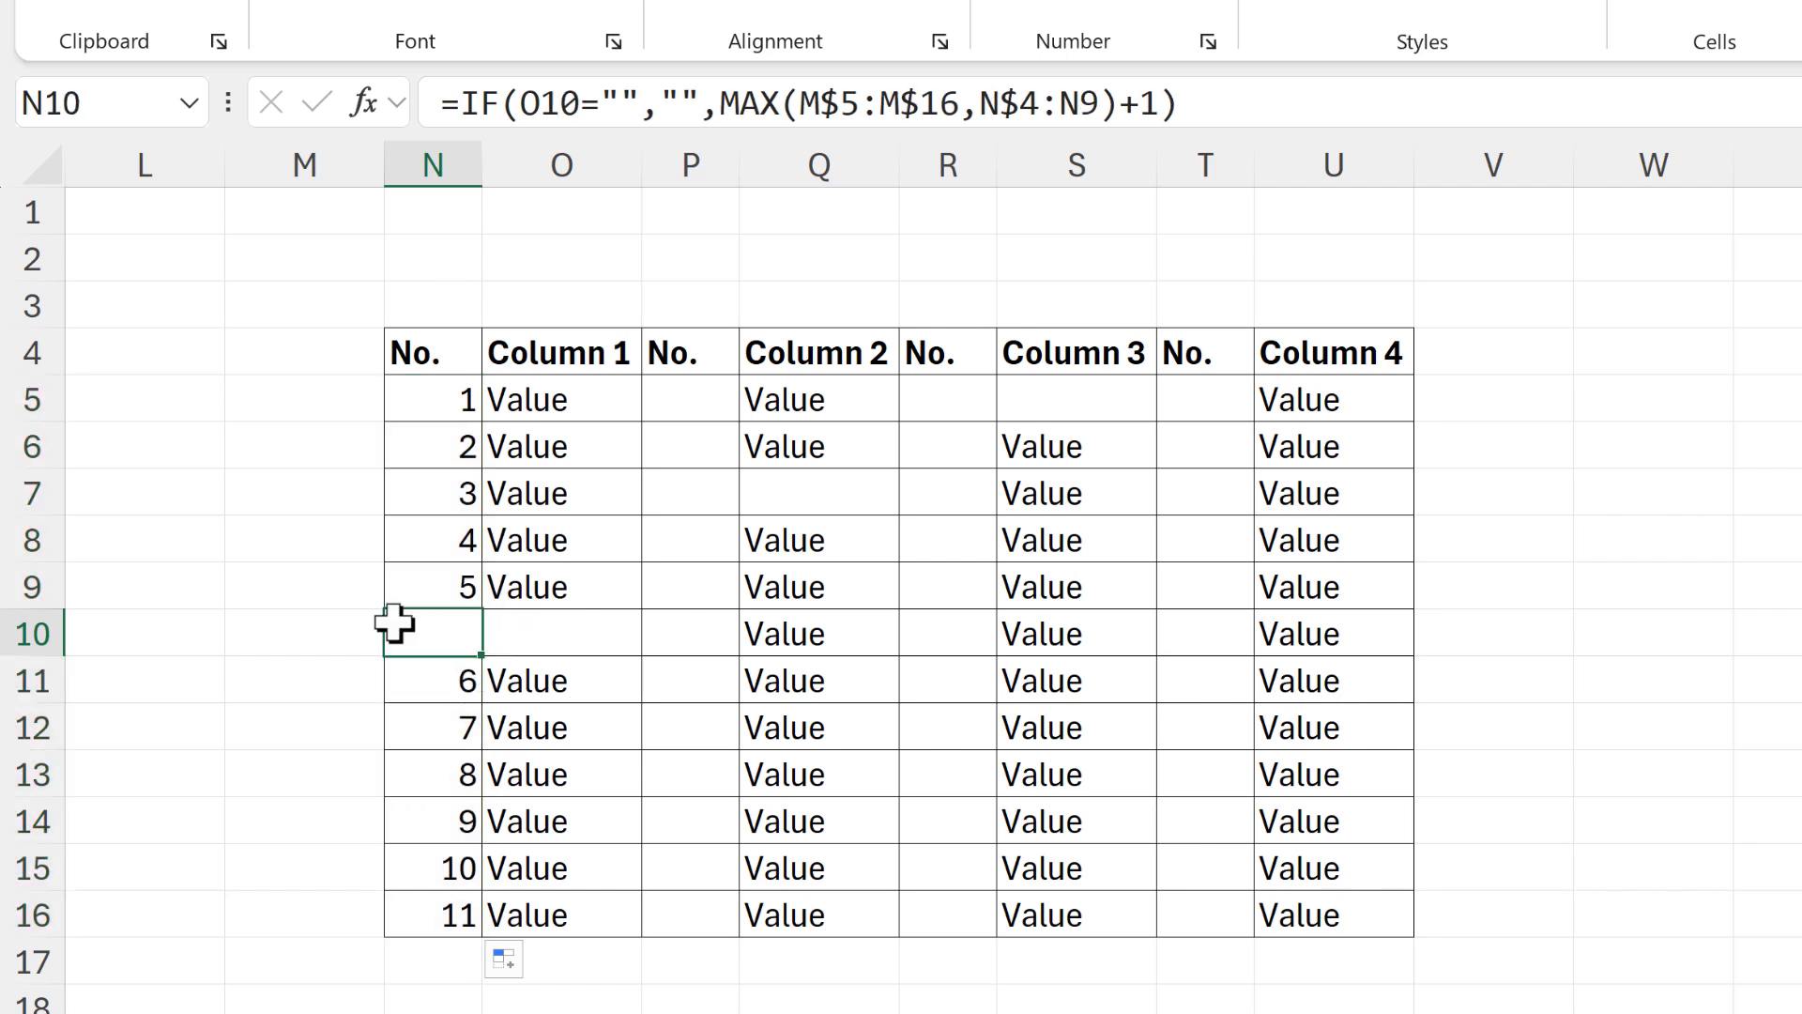
click(1205, 88)
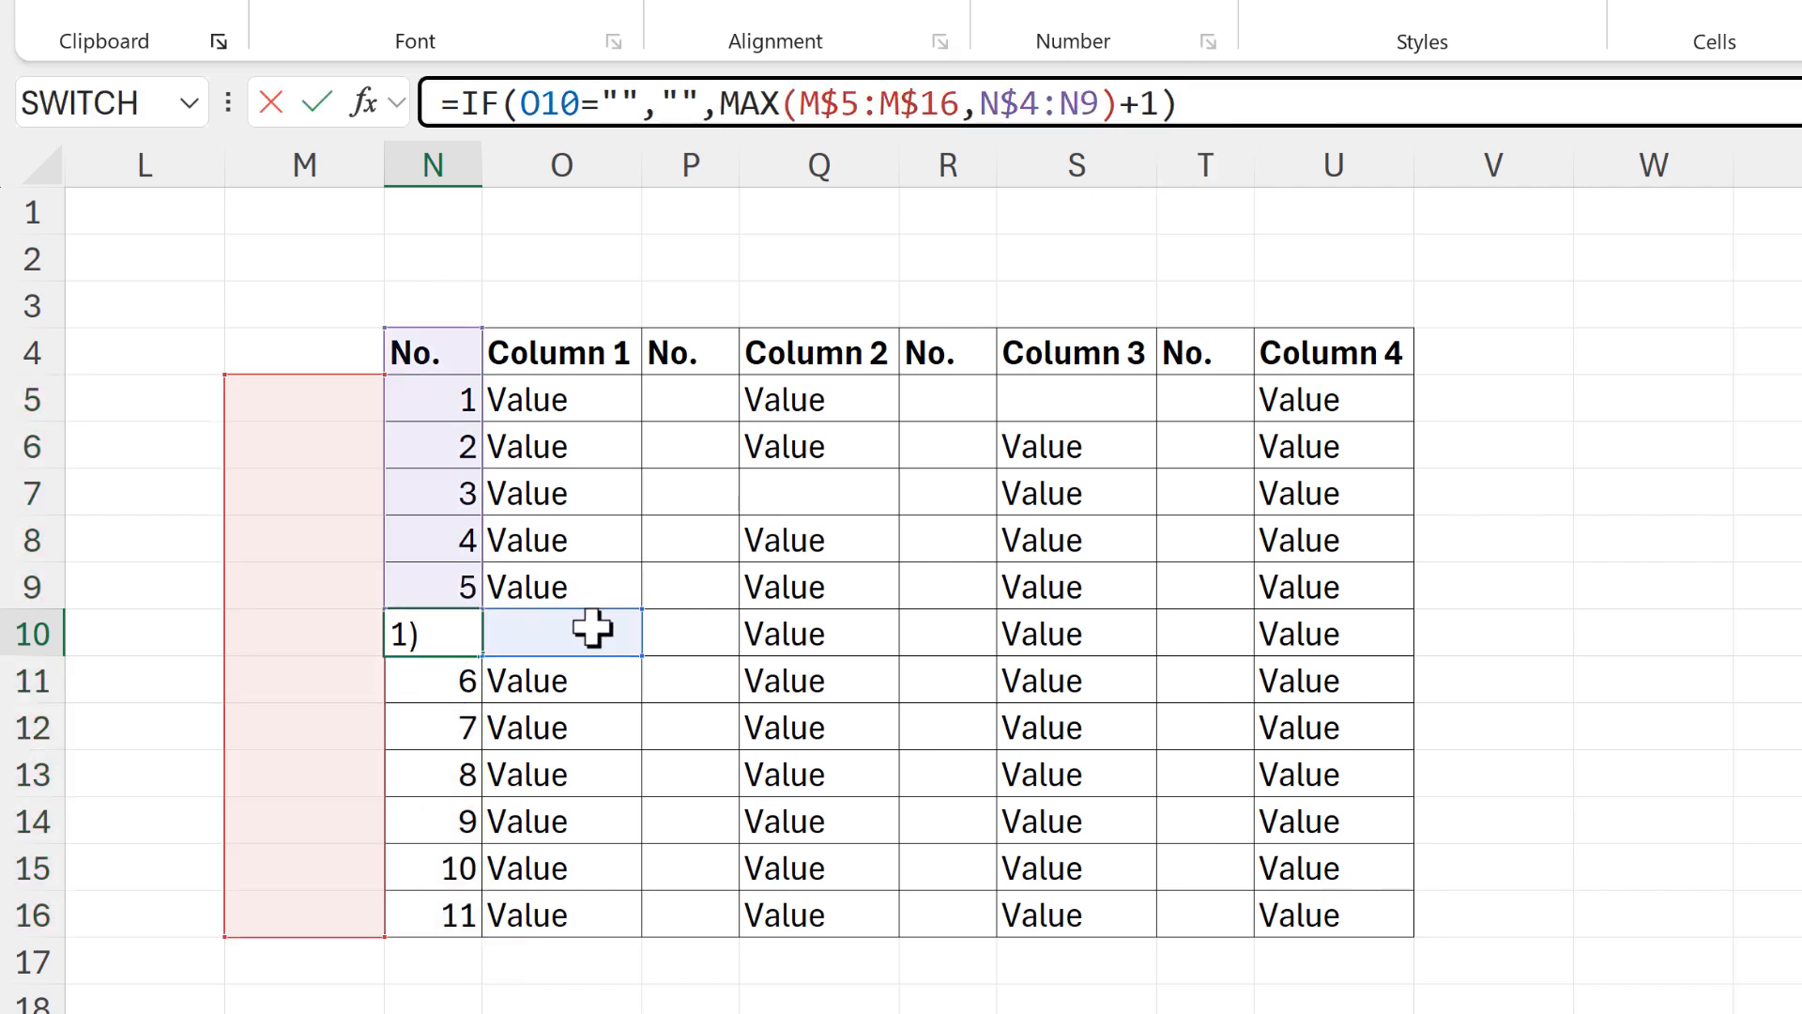
key(Return)
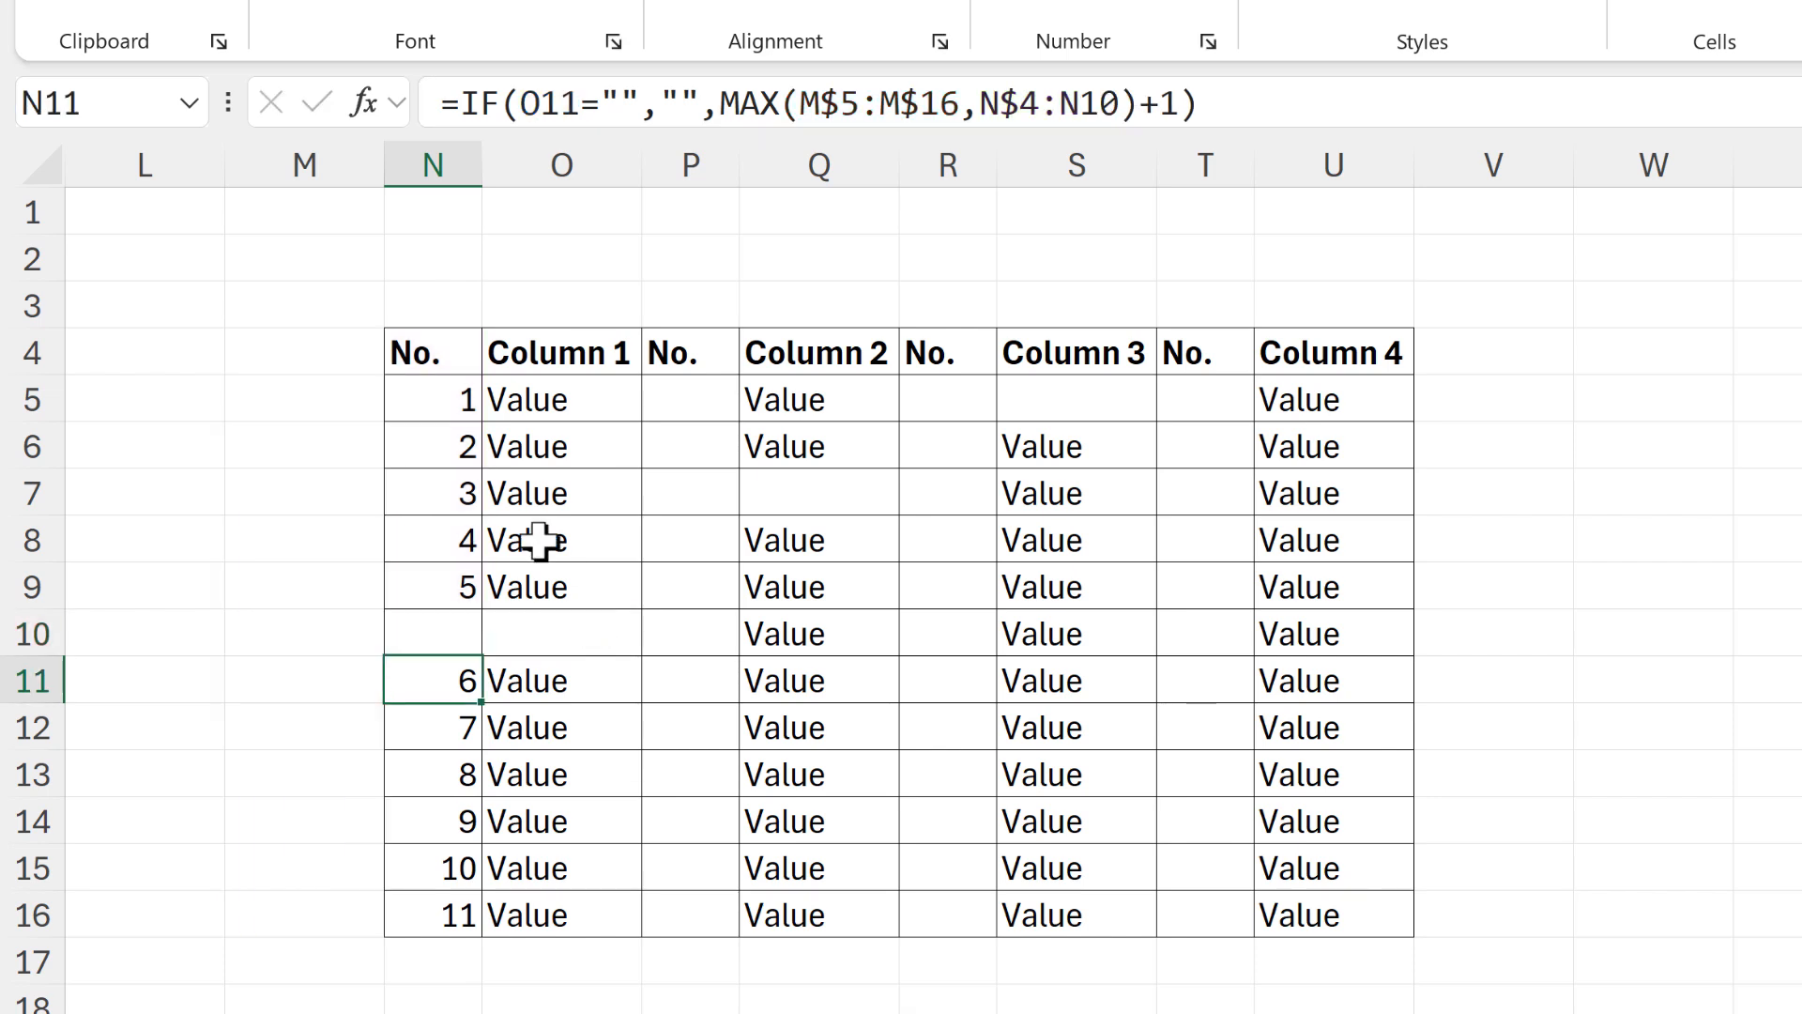
Copy the N5 formula to P5 and change its first MAX range to N$5:N$16
click(429, 400)
key(ctrl+c)
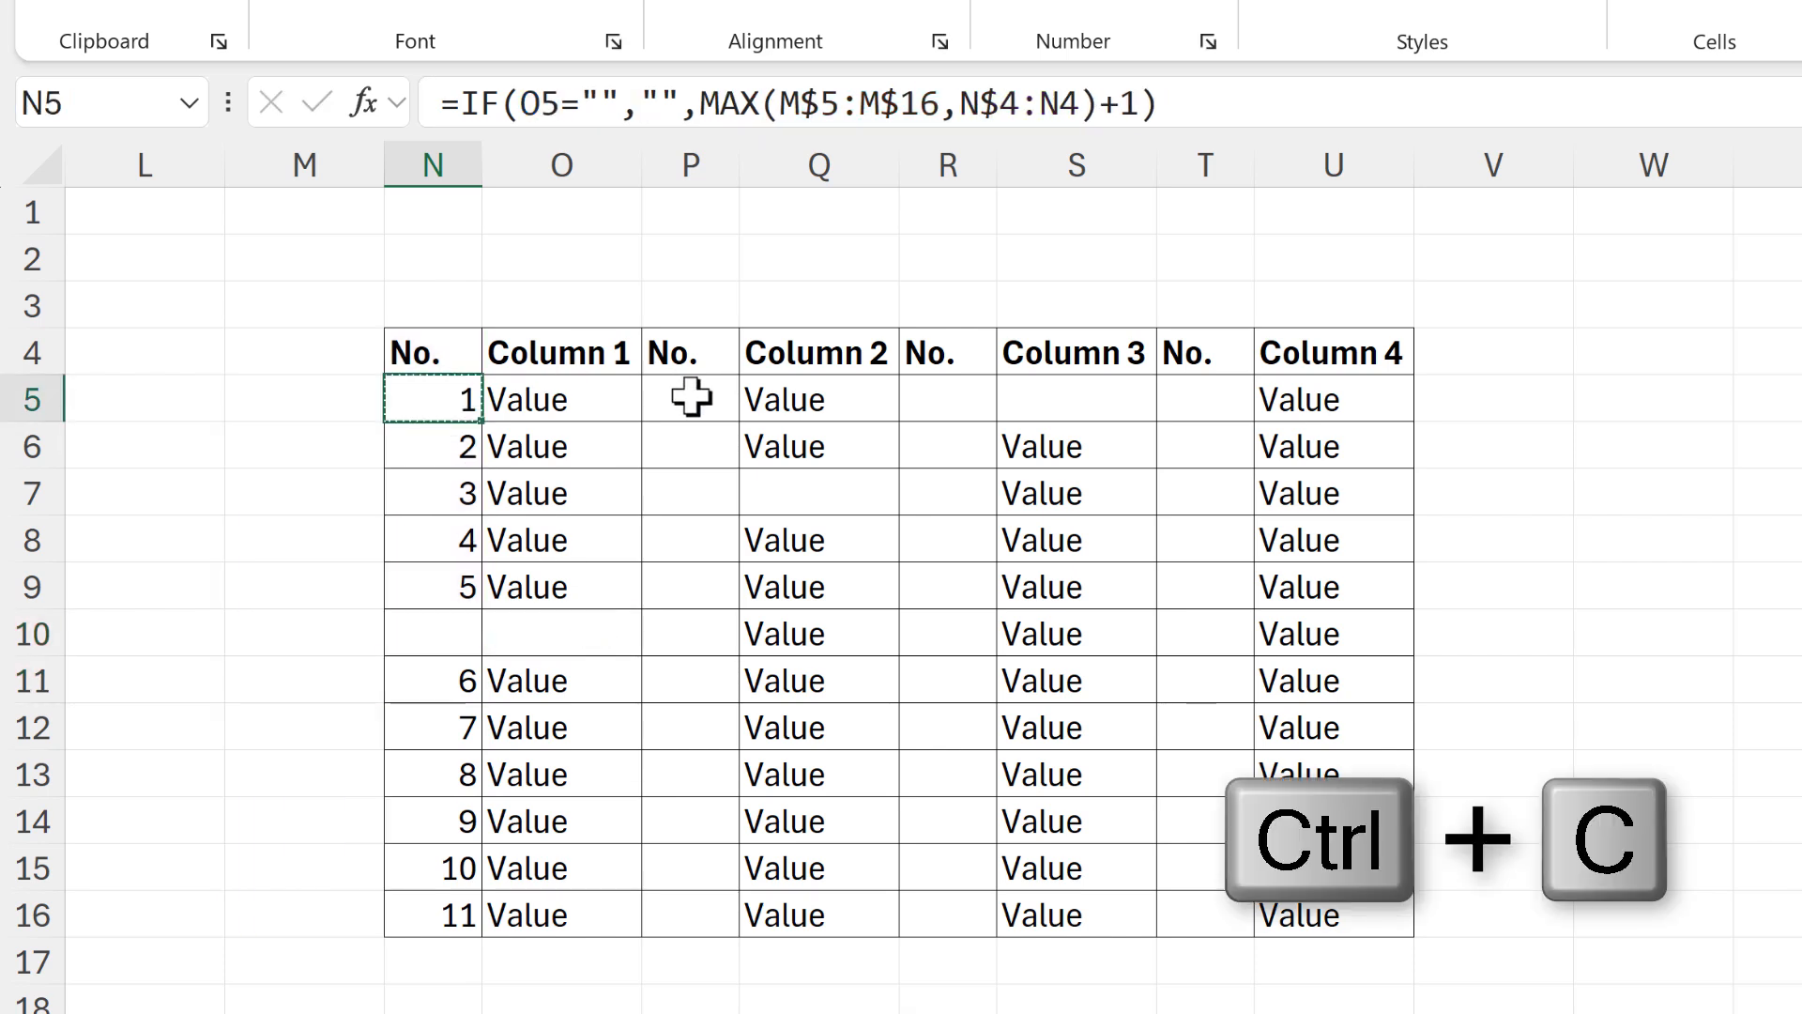
click(692, 398)
key(ctrl+v)
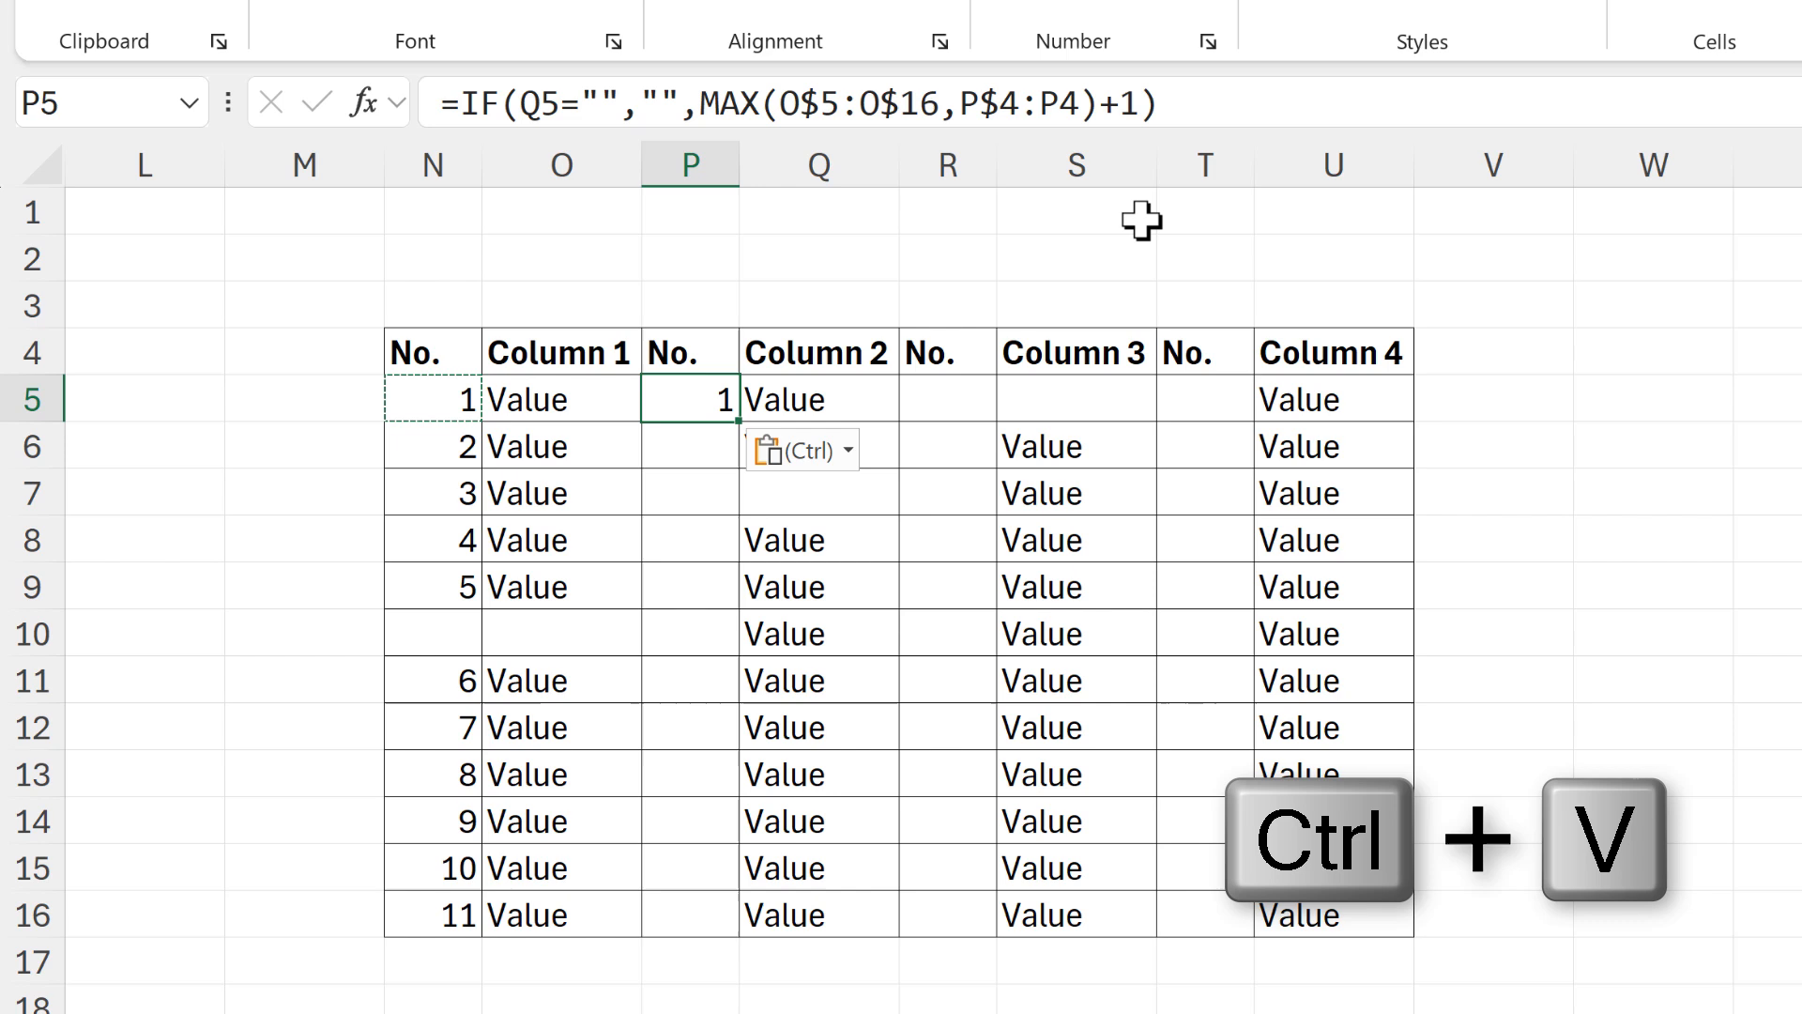
click(1178, 108)
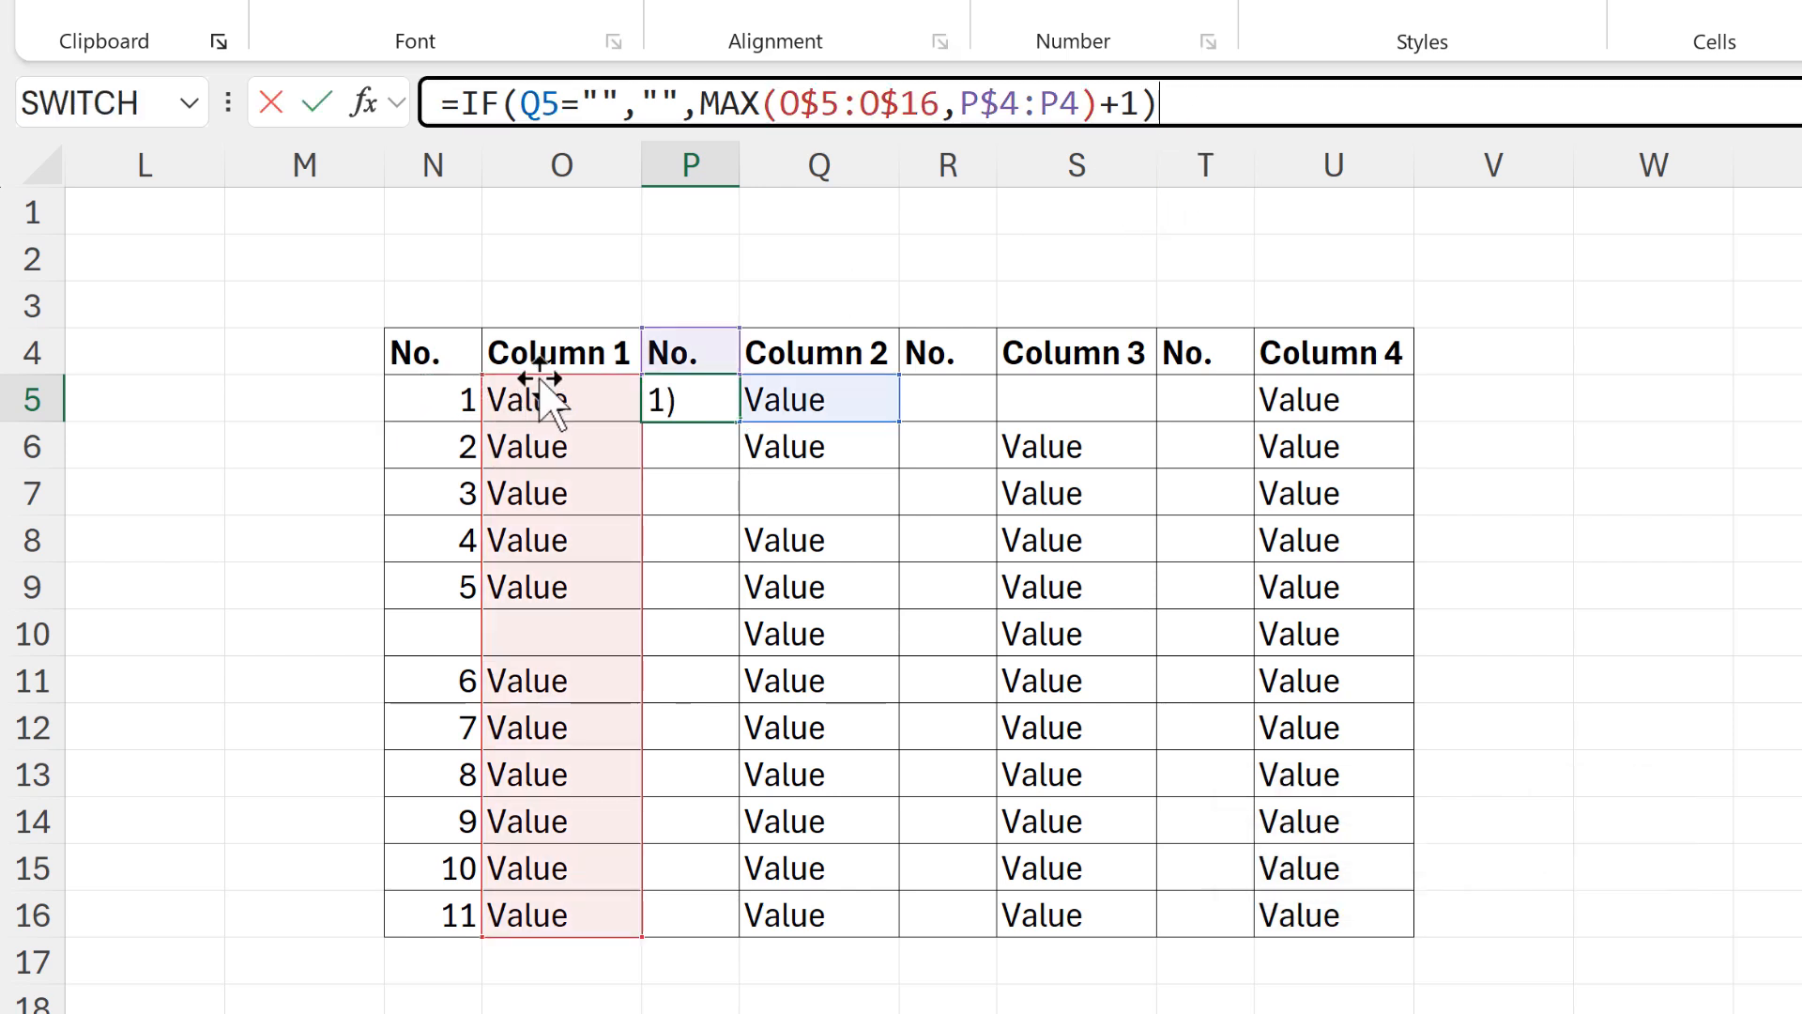
drag(538, 378, 471, 387)
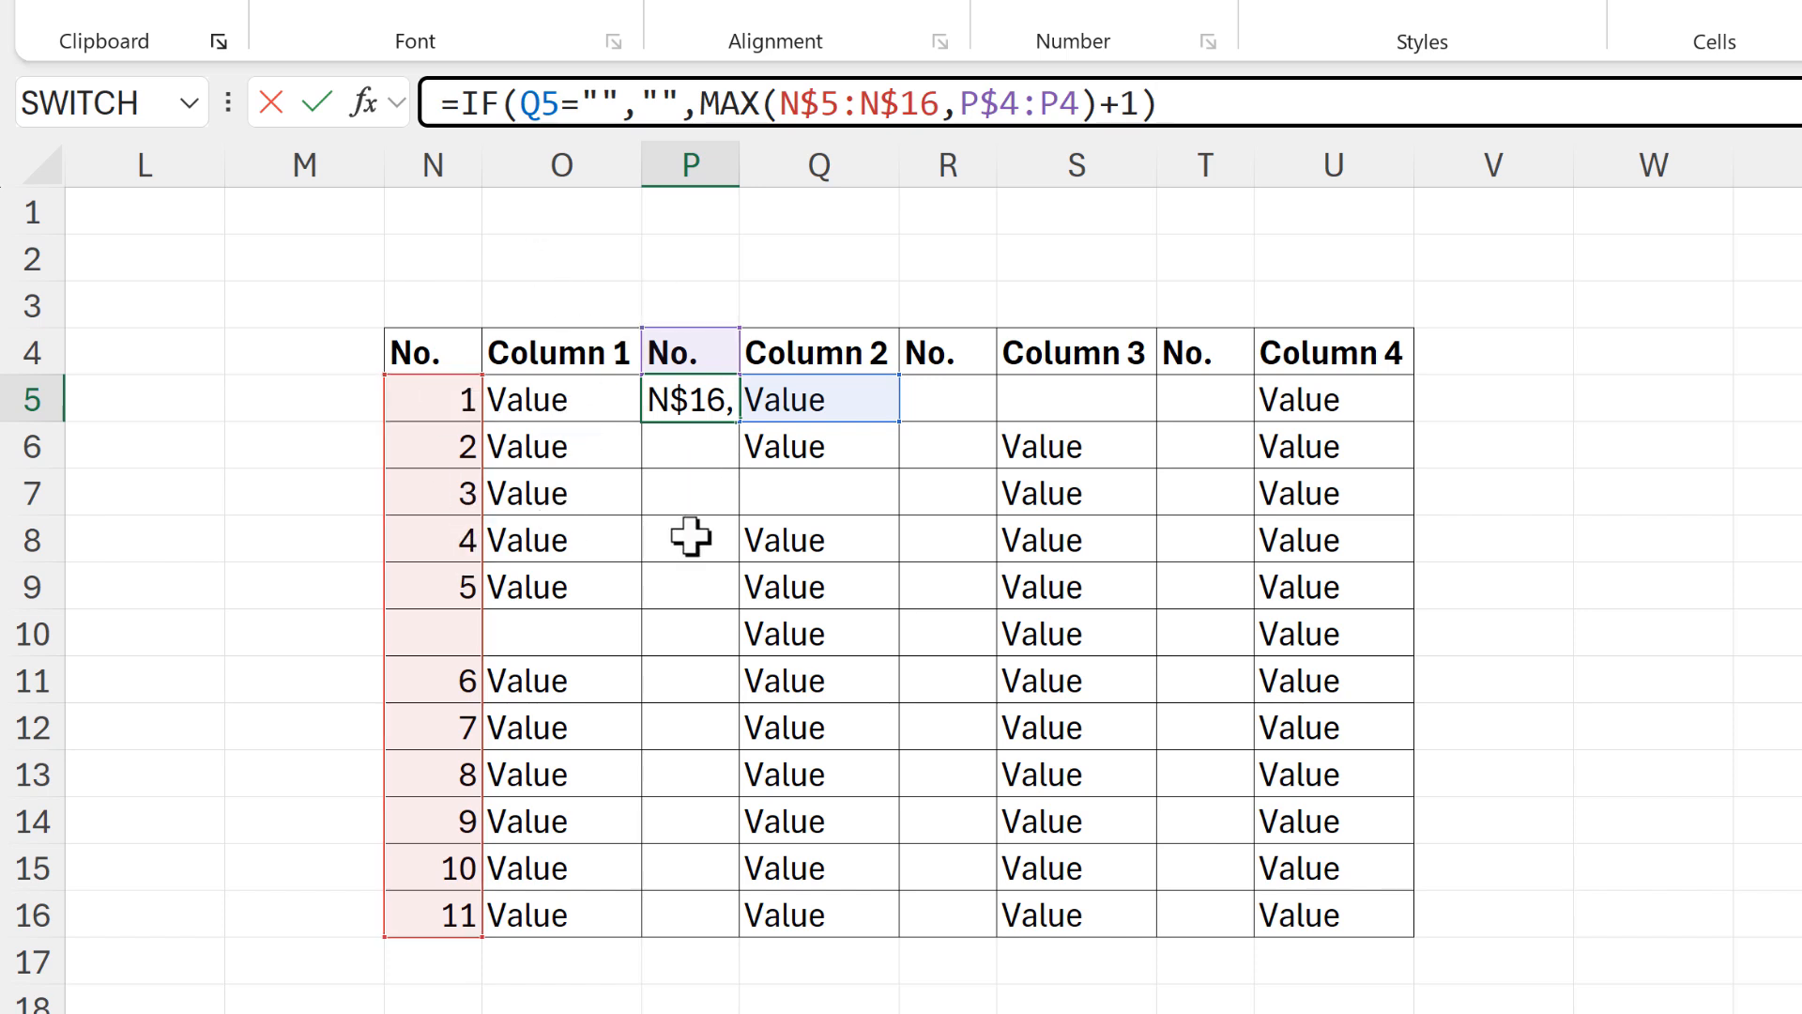
key(Return)
Fill the P5 formula down to P16 and copy P5:P16 into the No. columns starting at R5 and T5
click(688, 405)
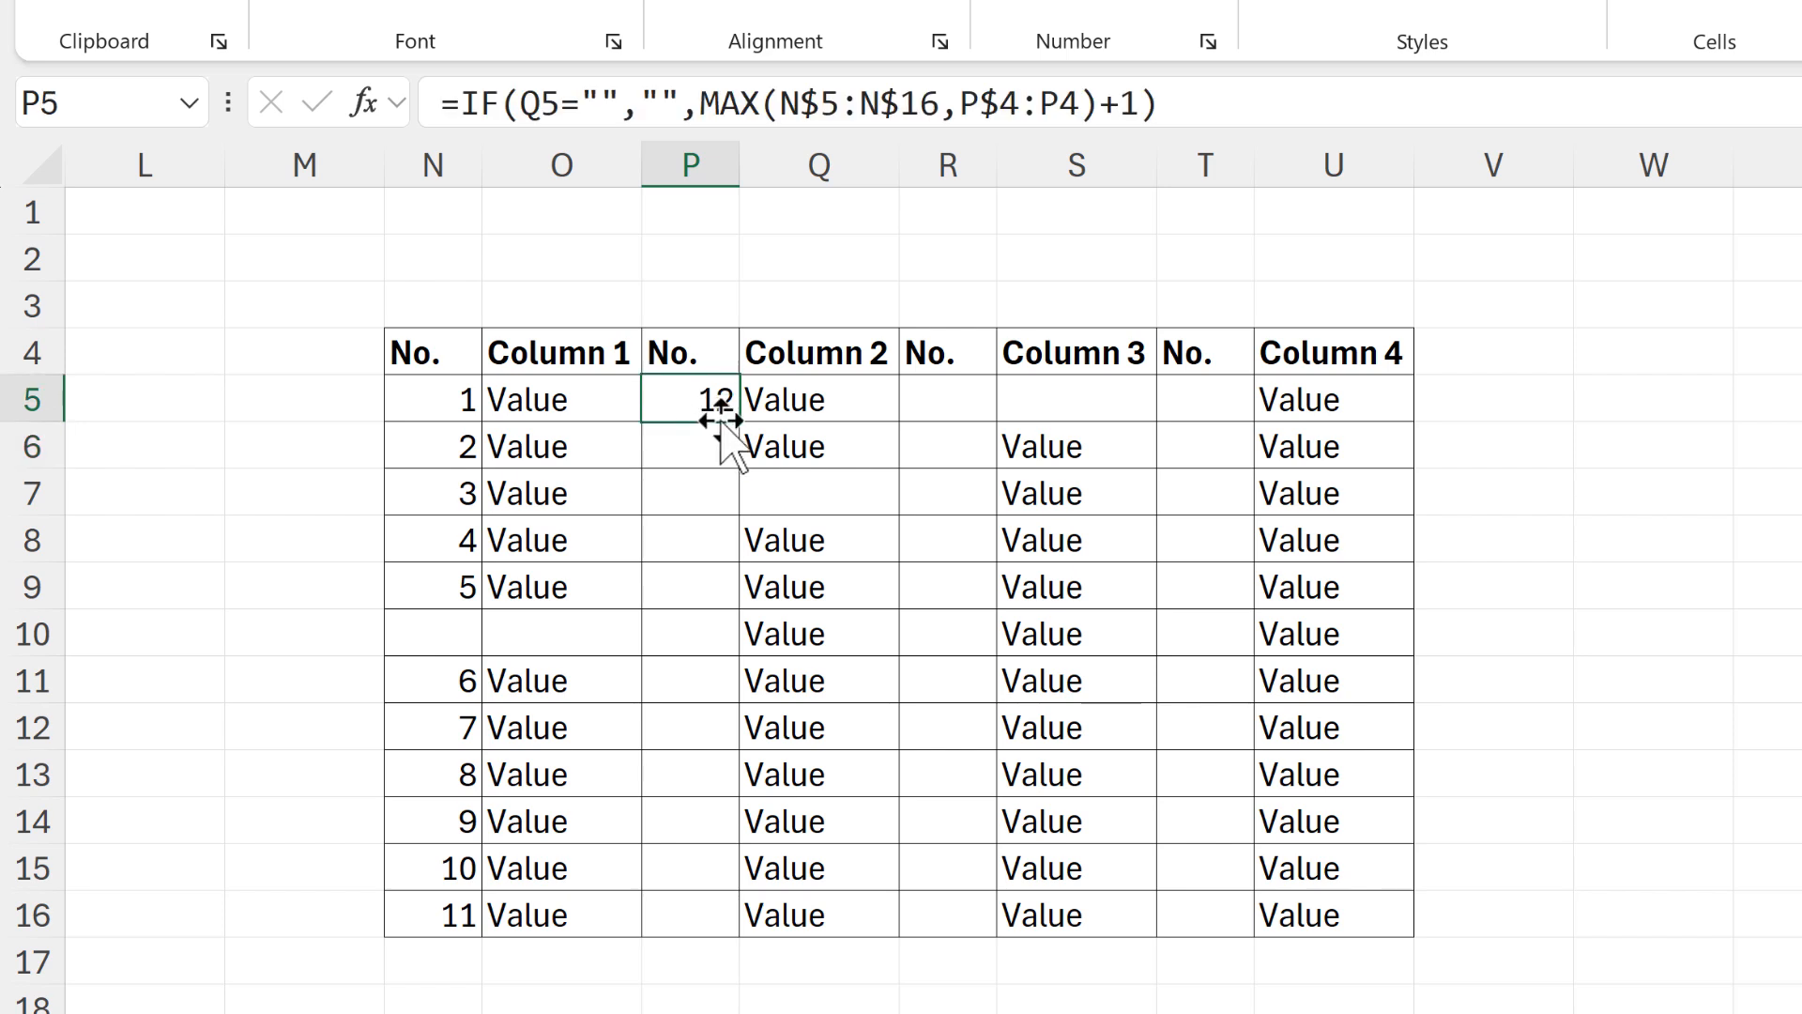
drag(740, 426, 716, 929)
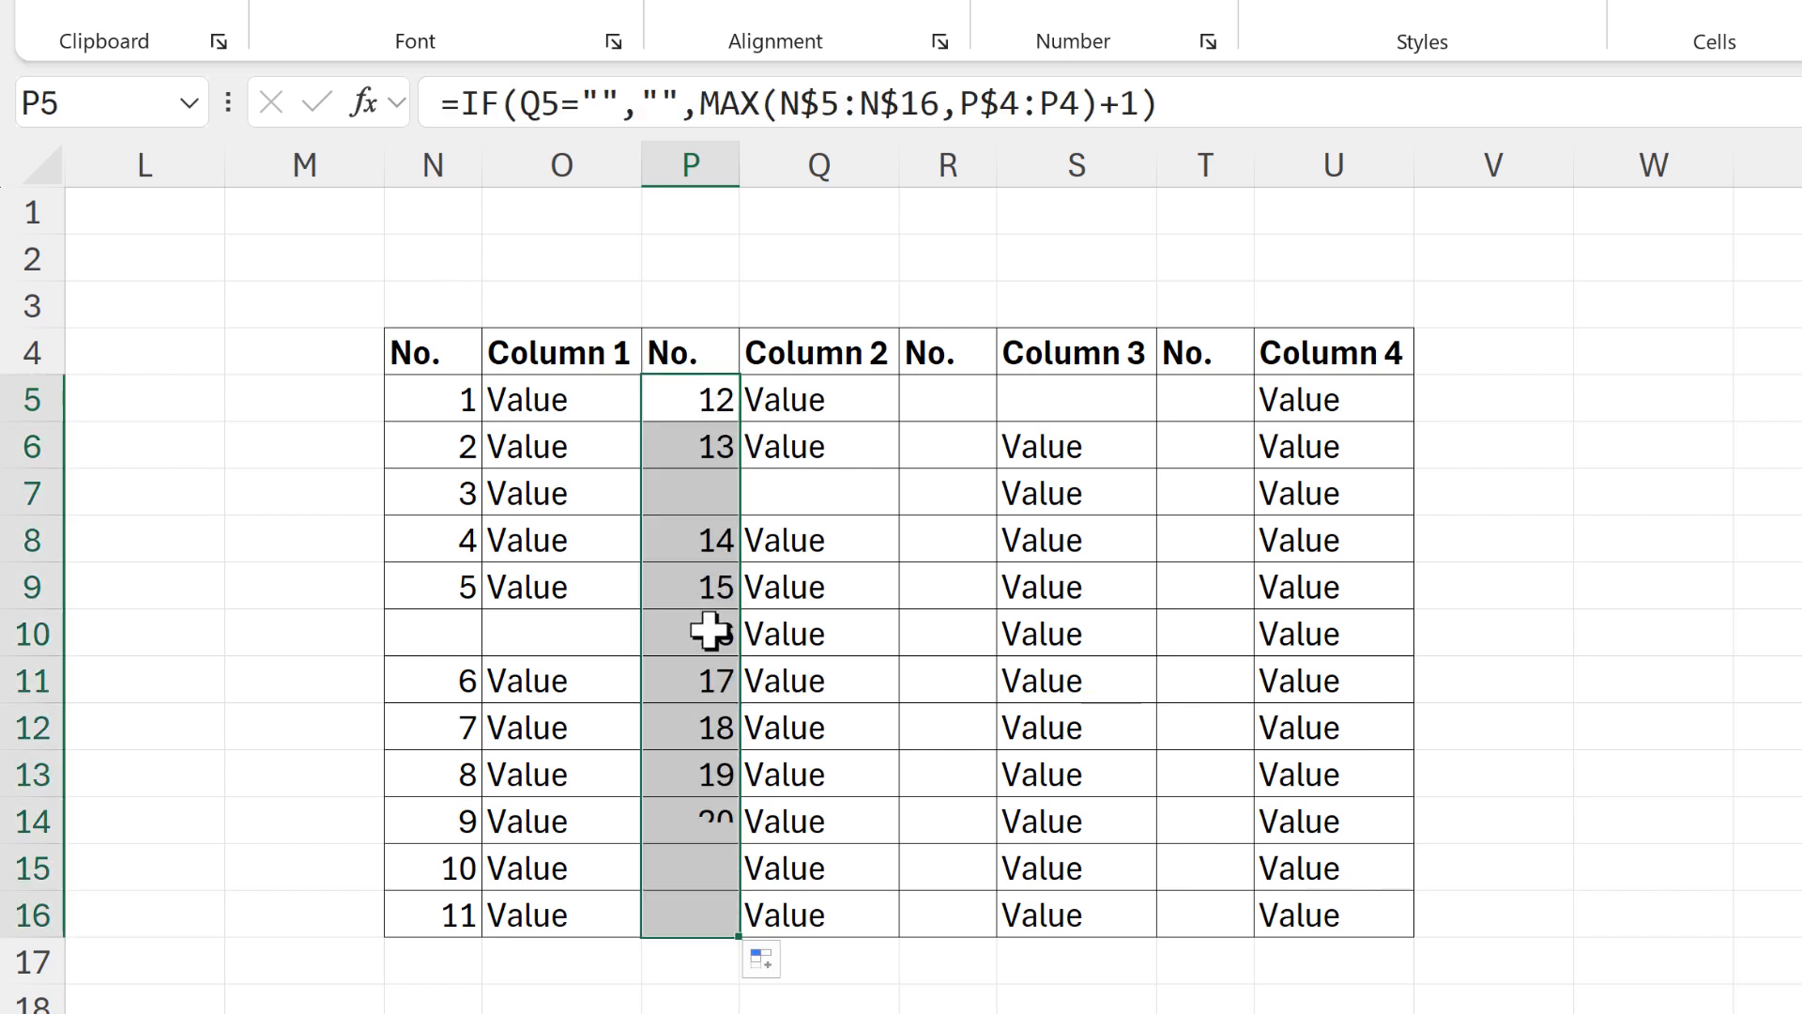
key(ctrl+c)
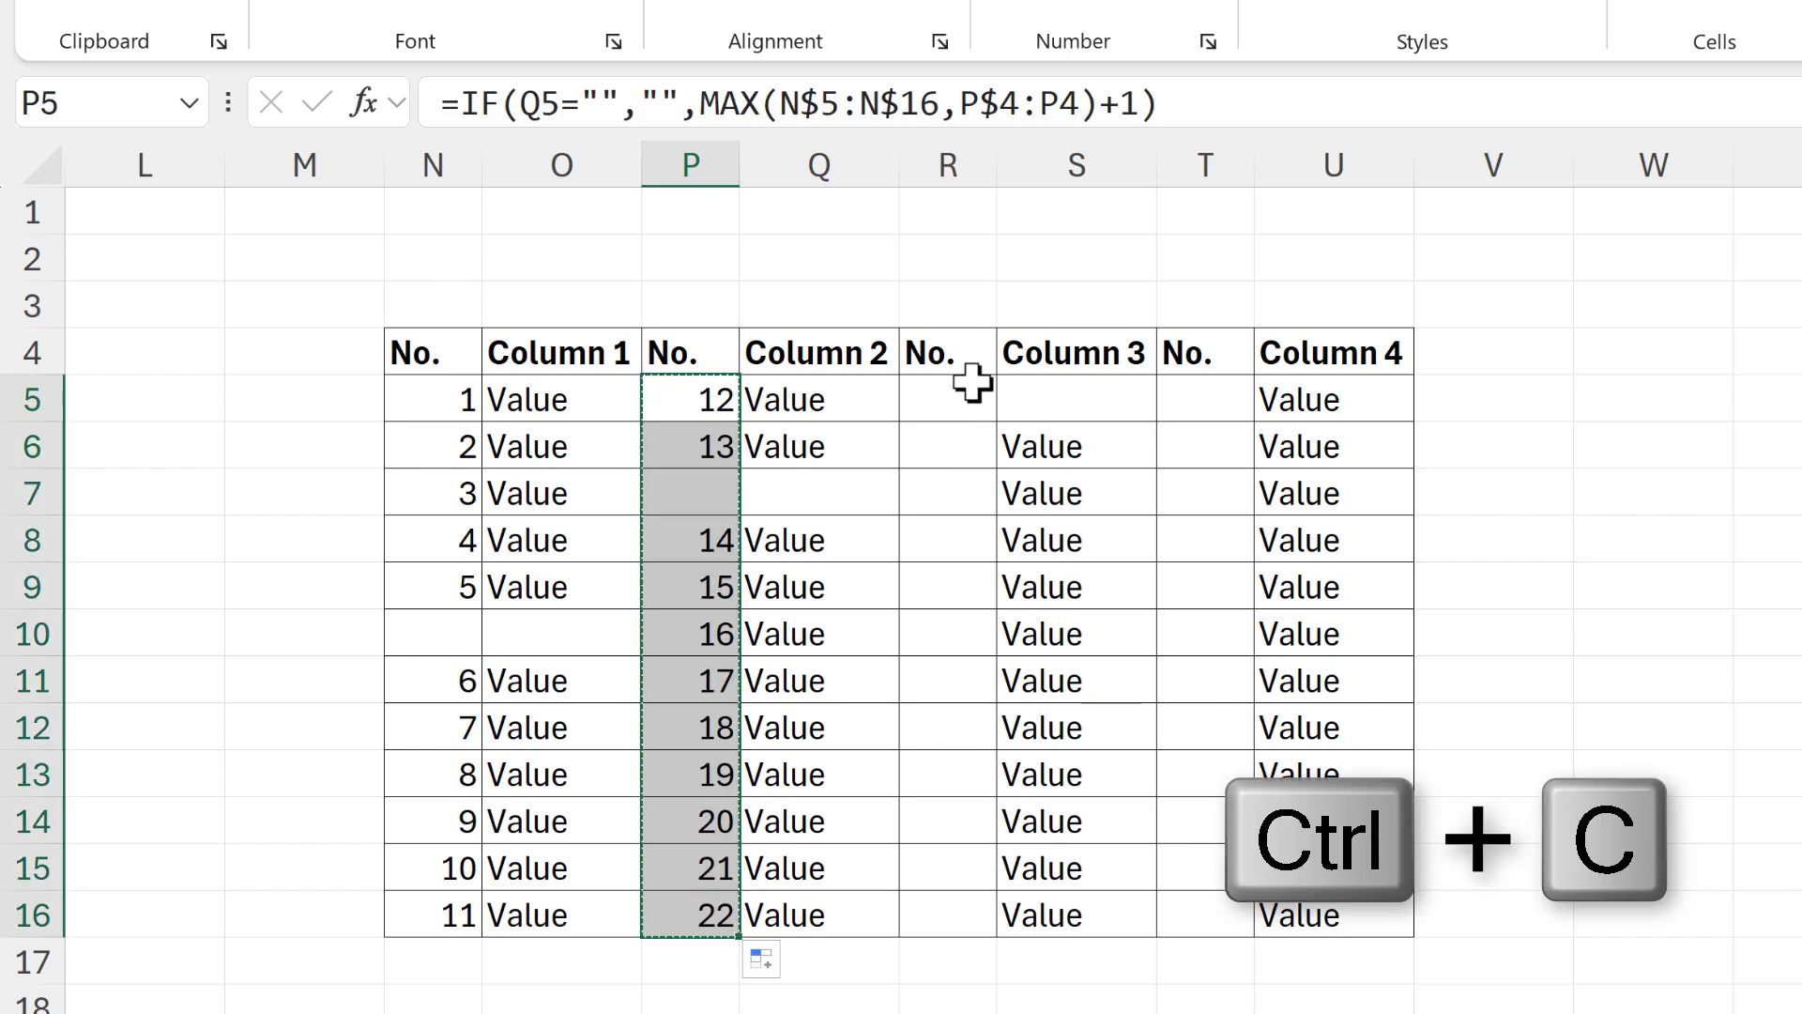
click(969, 395)
key(ctrl+v)
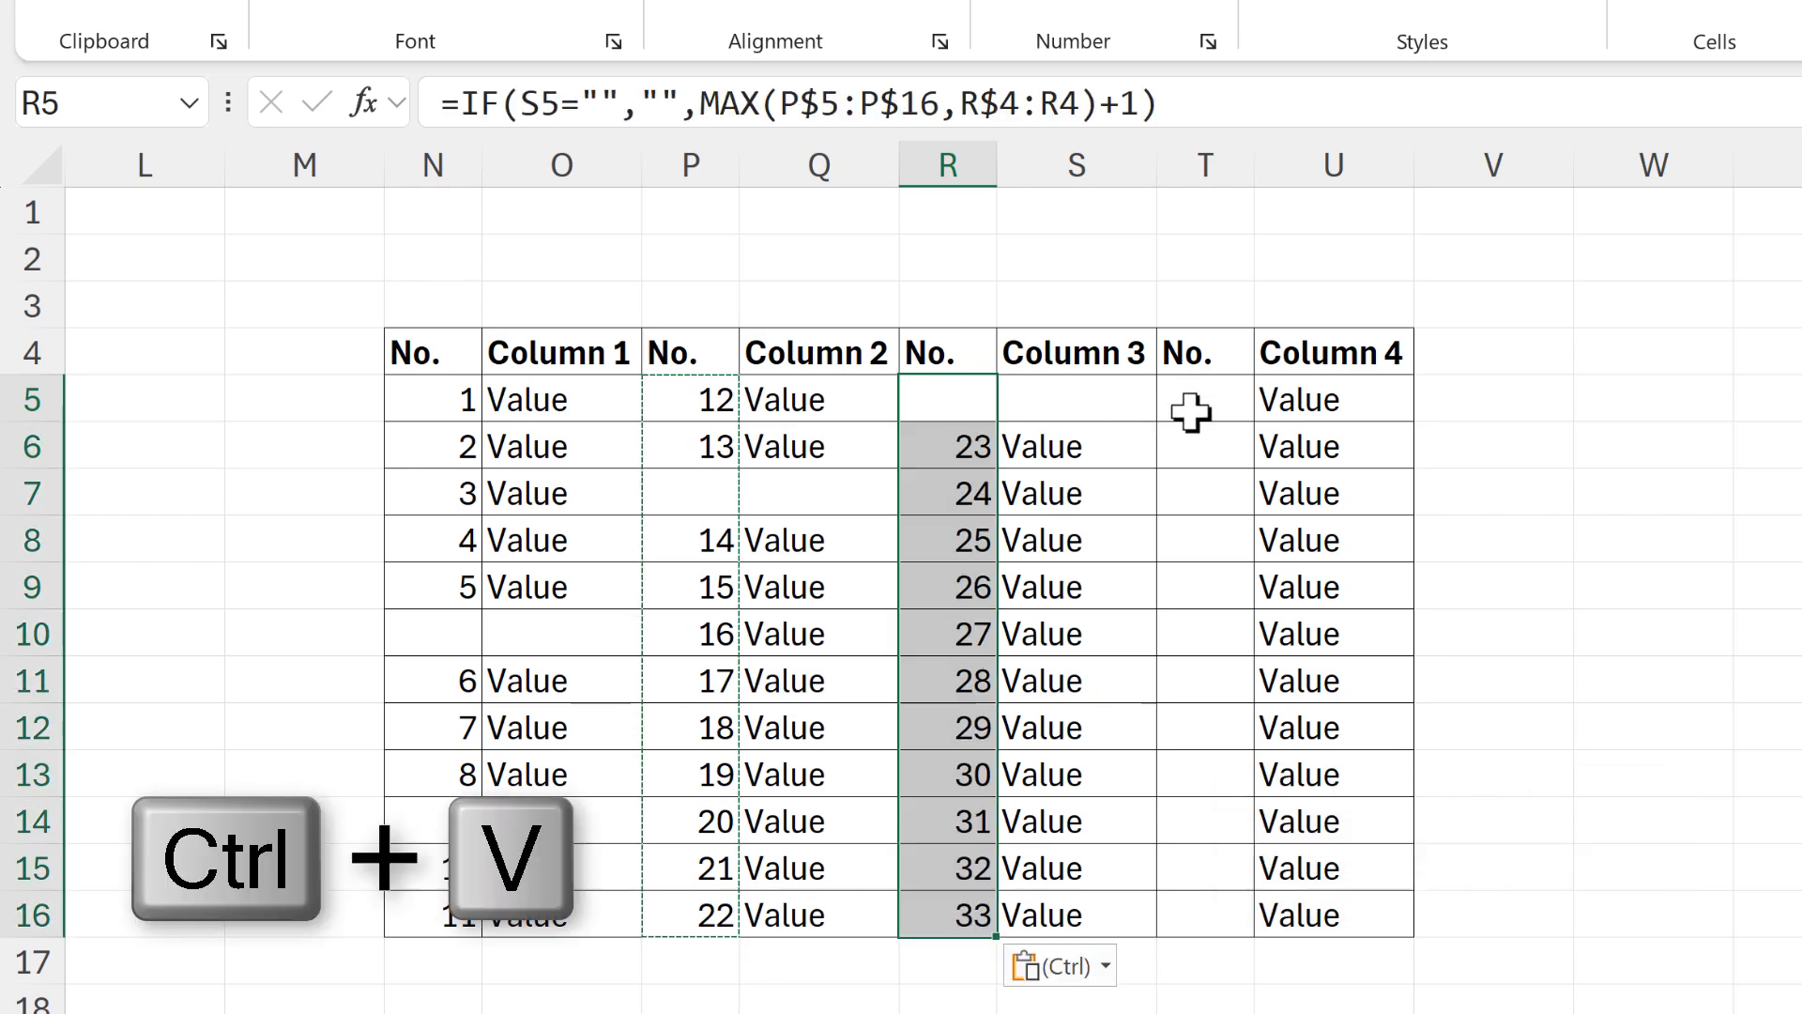
click(1192, 410)
key(ctrl+v)
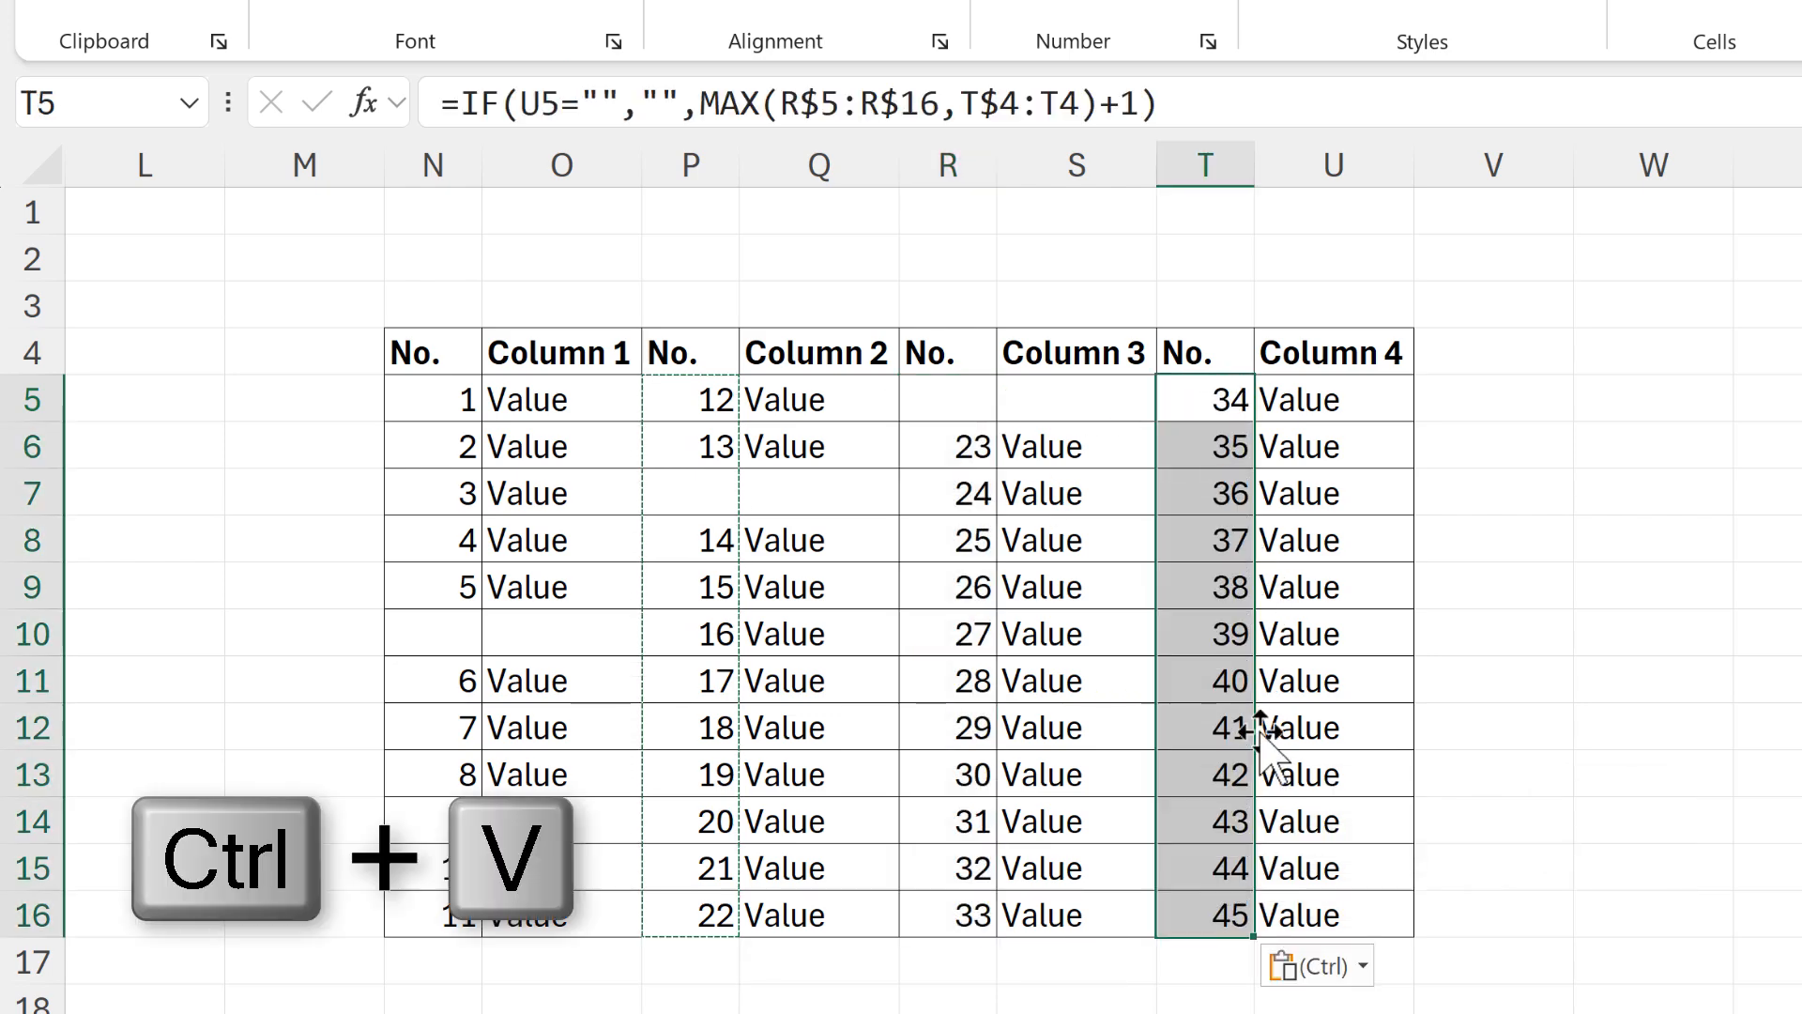
Examine which cells and ranges the T10 formula refers to, leaving it as it is
click(1225, 635)
click(1195, 100)
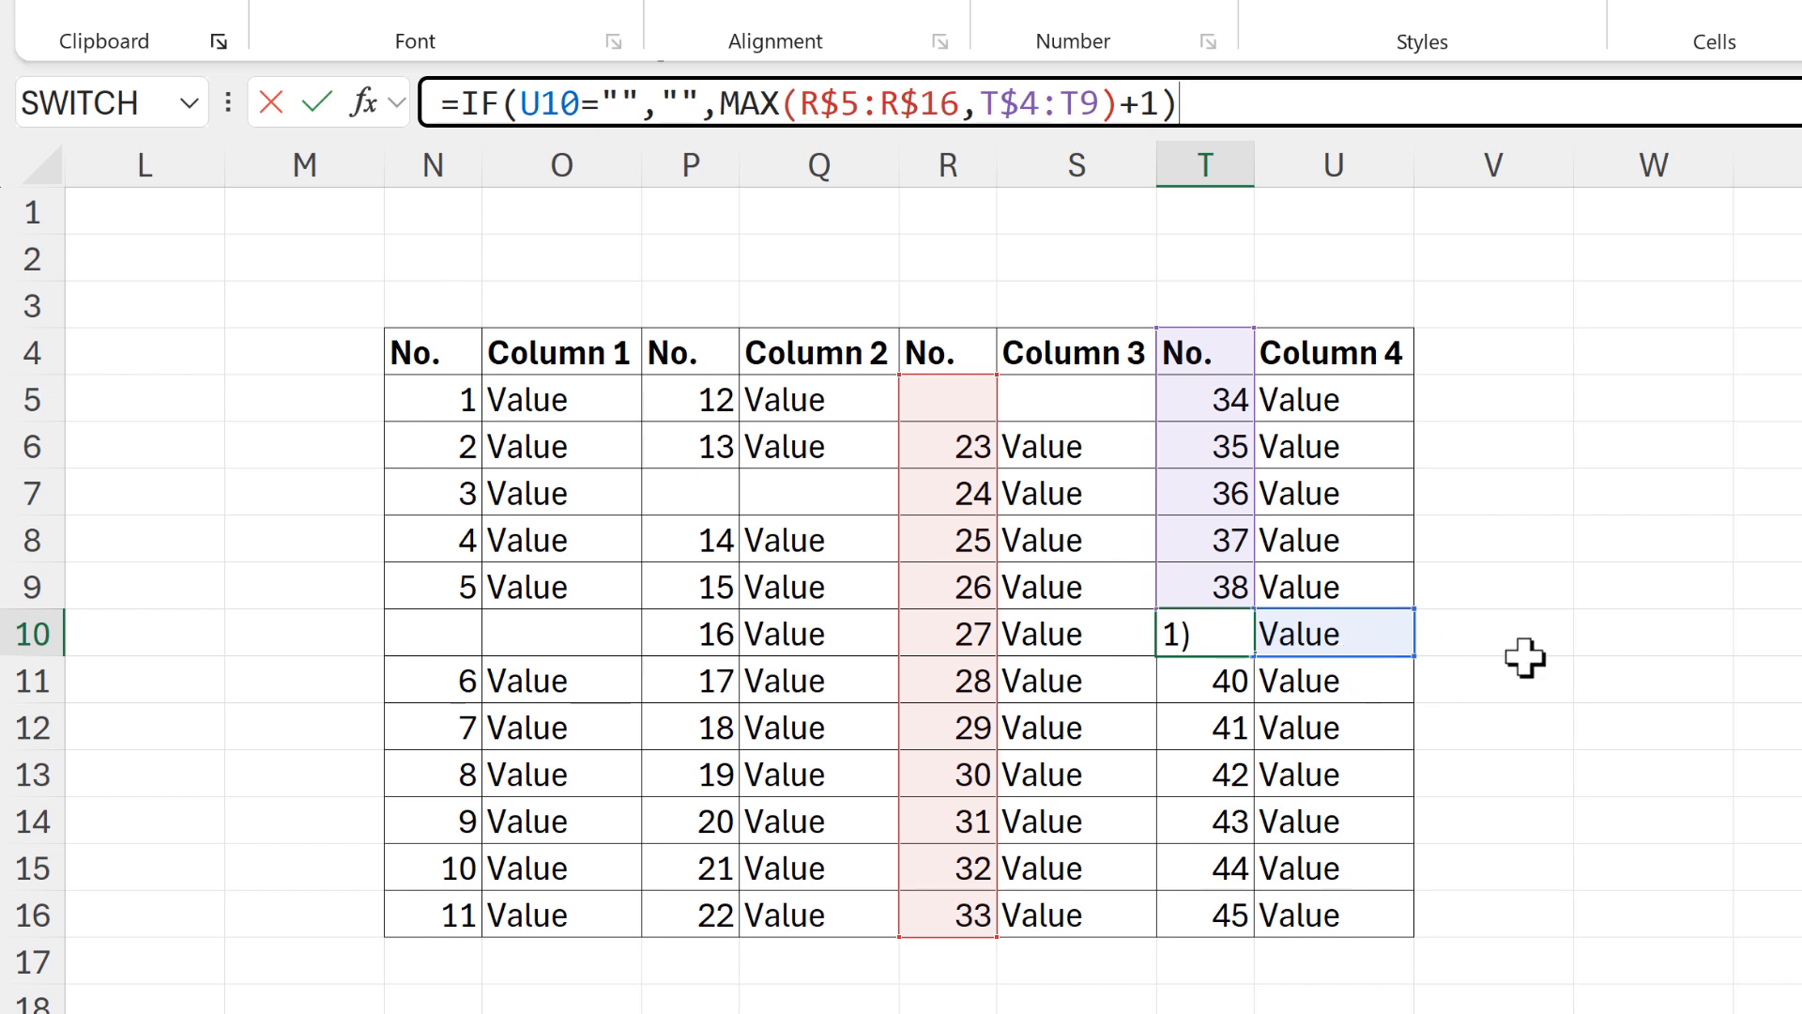
key(Return)
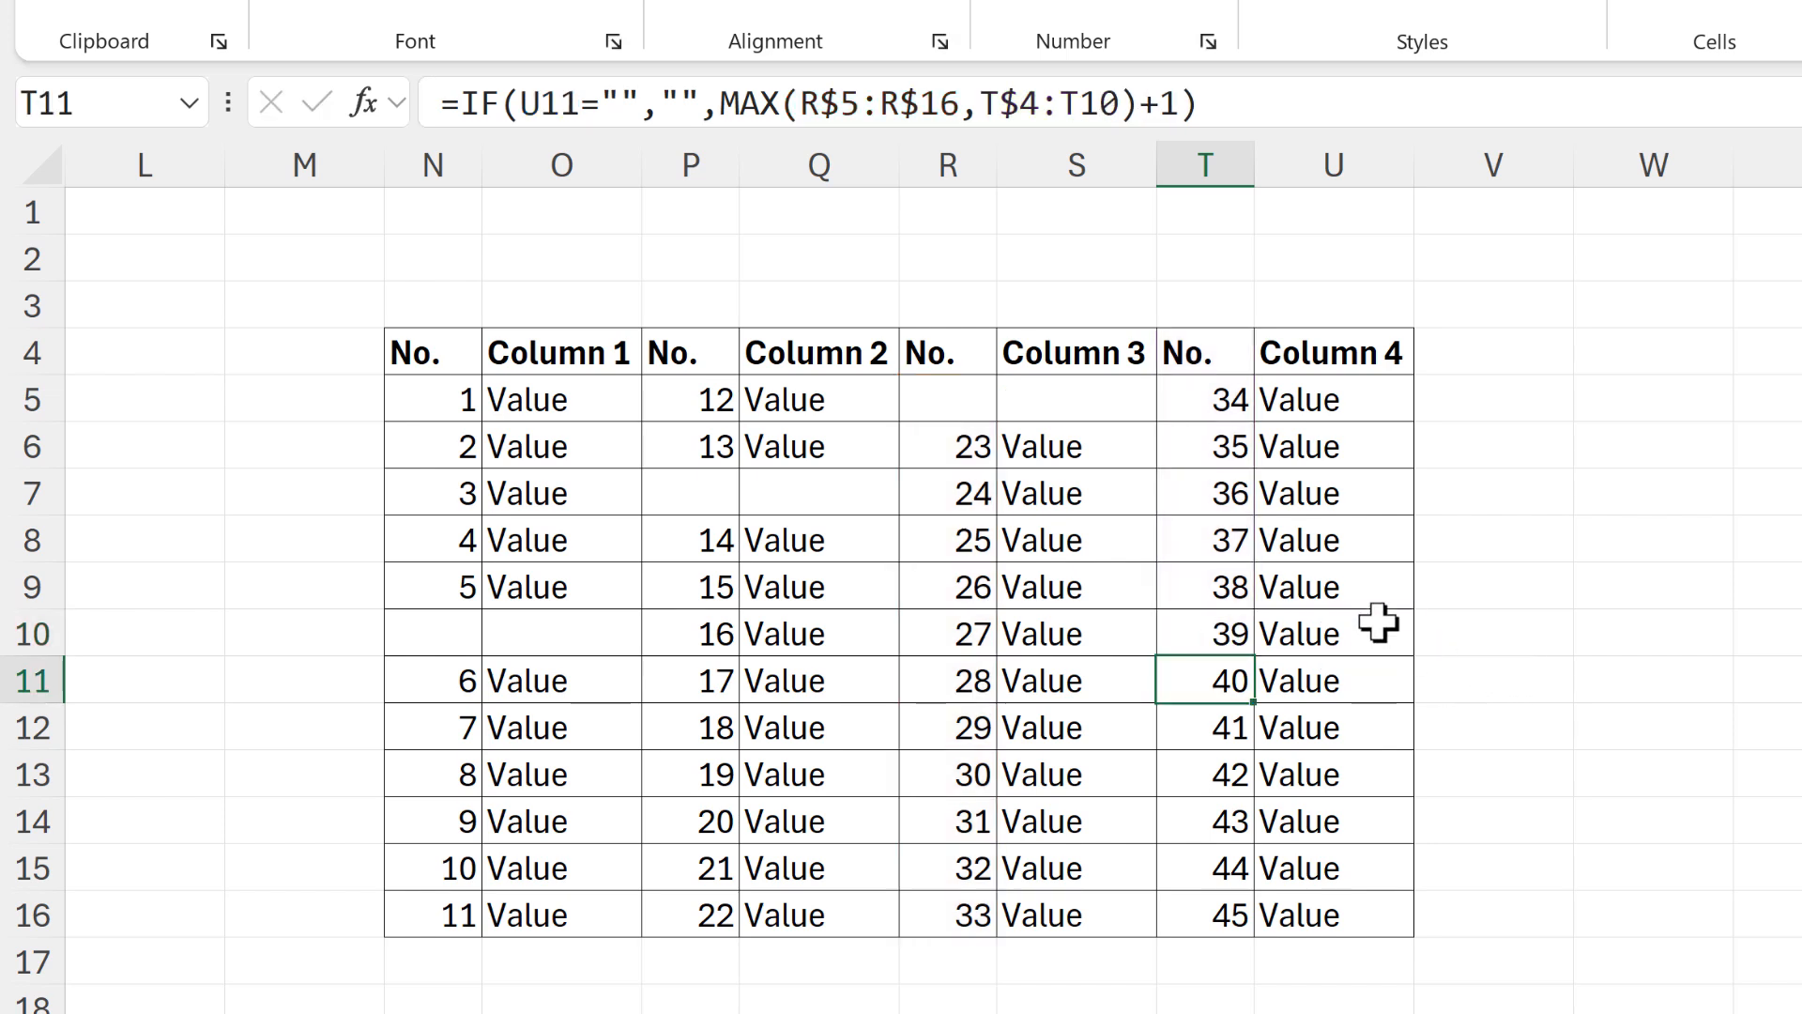
Clear the value in U10 under Column 4 and check the renumbering in T10:T16
click(1370, 635)
key(Delete)
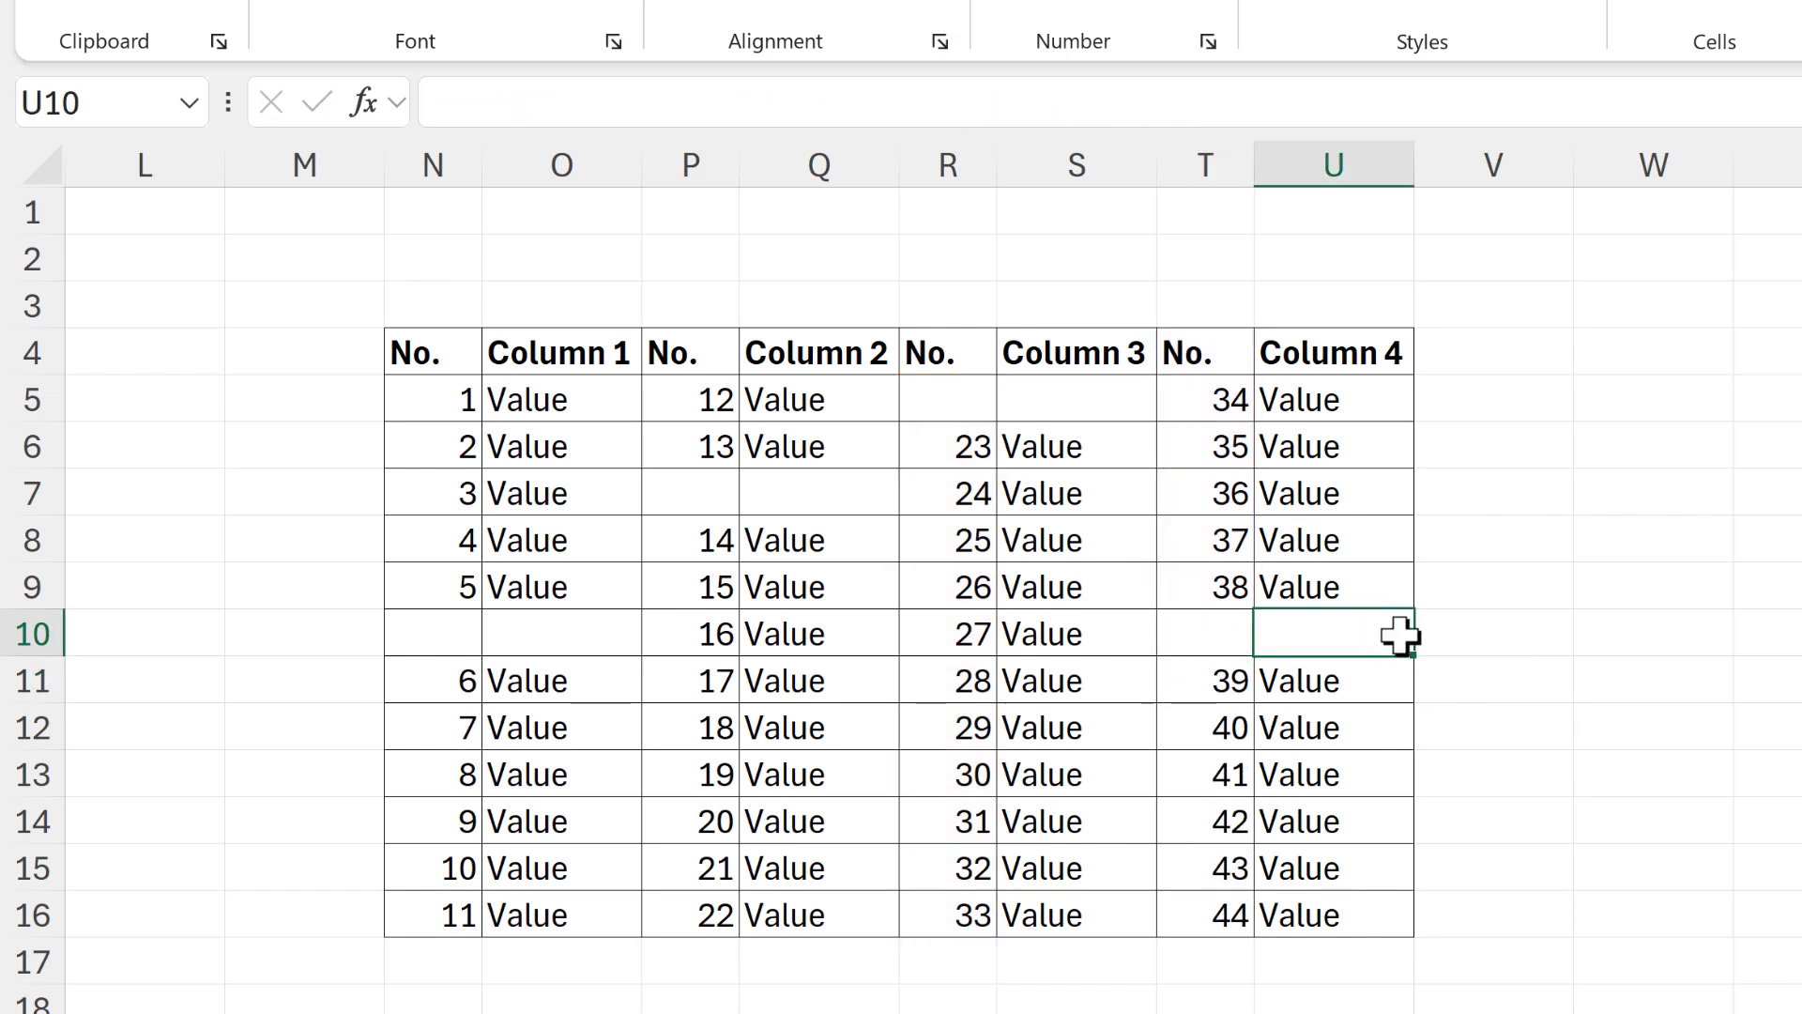
key(Left)
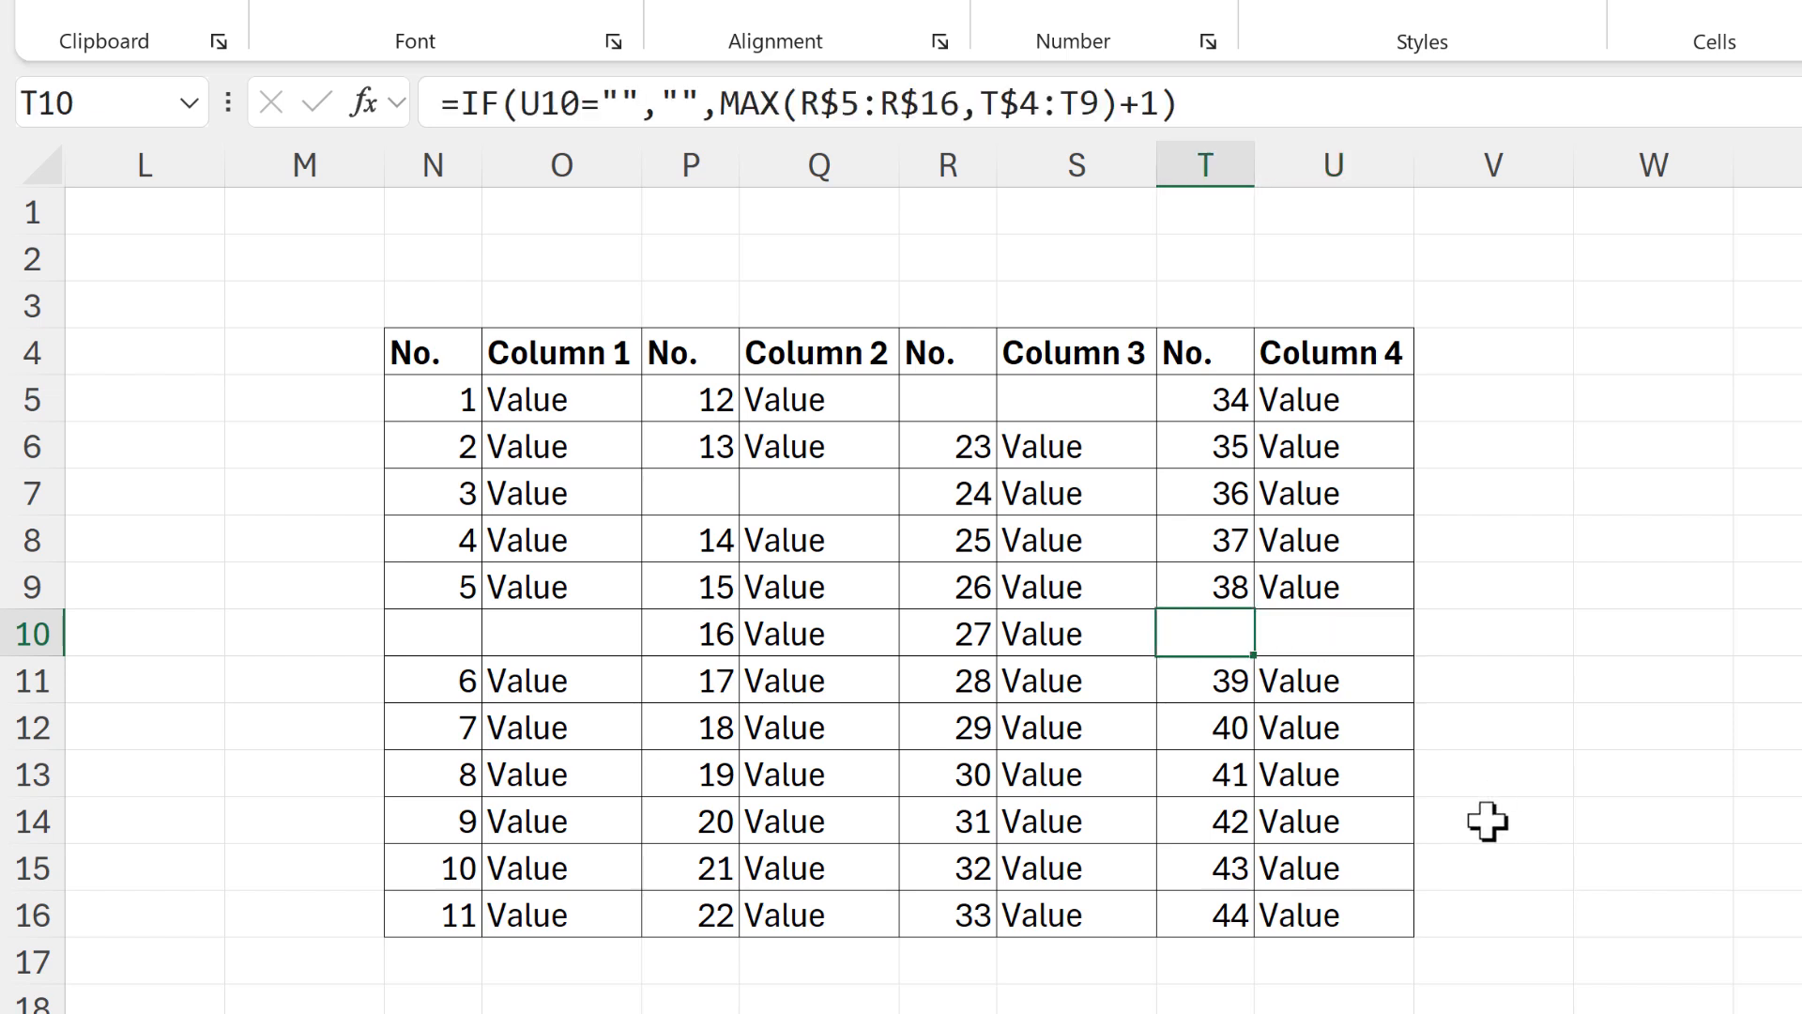
drag(1216, 680, 1209, 915)
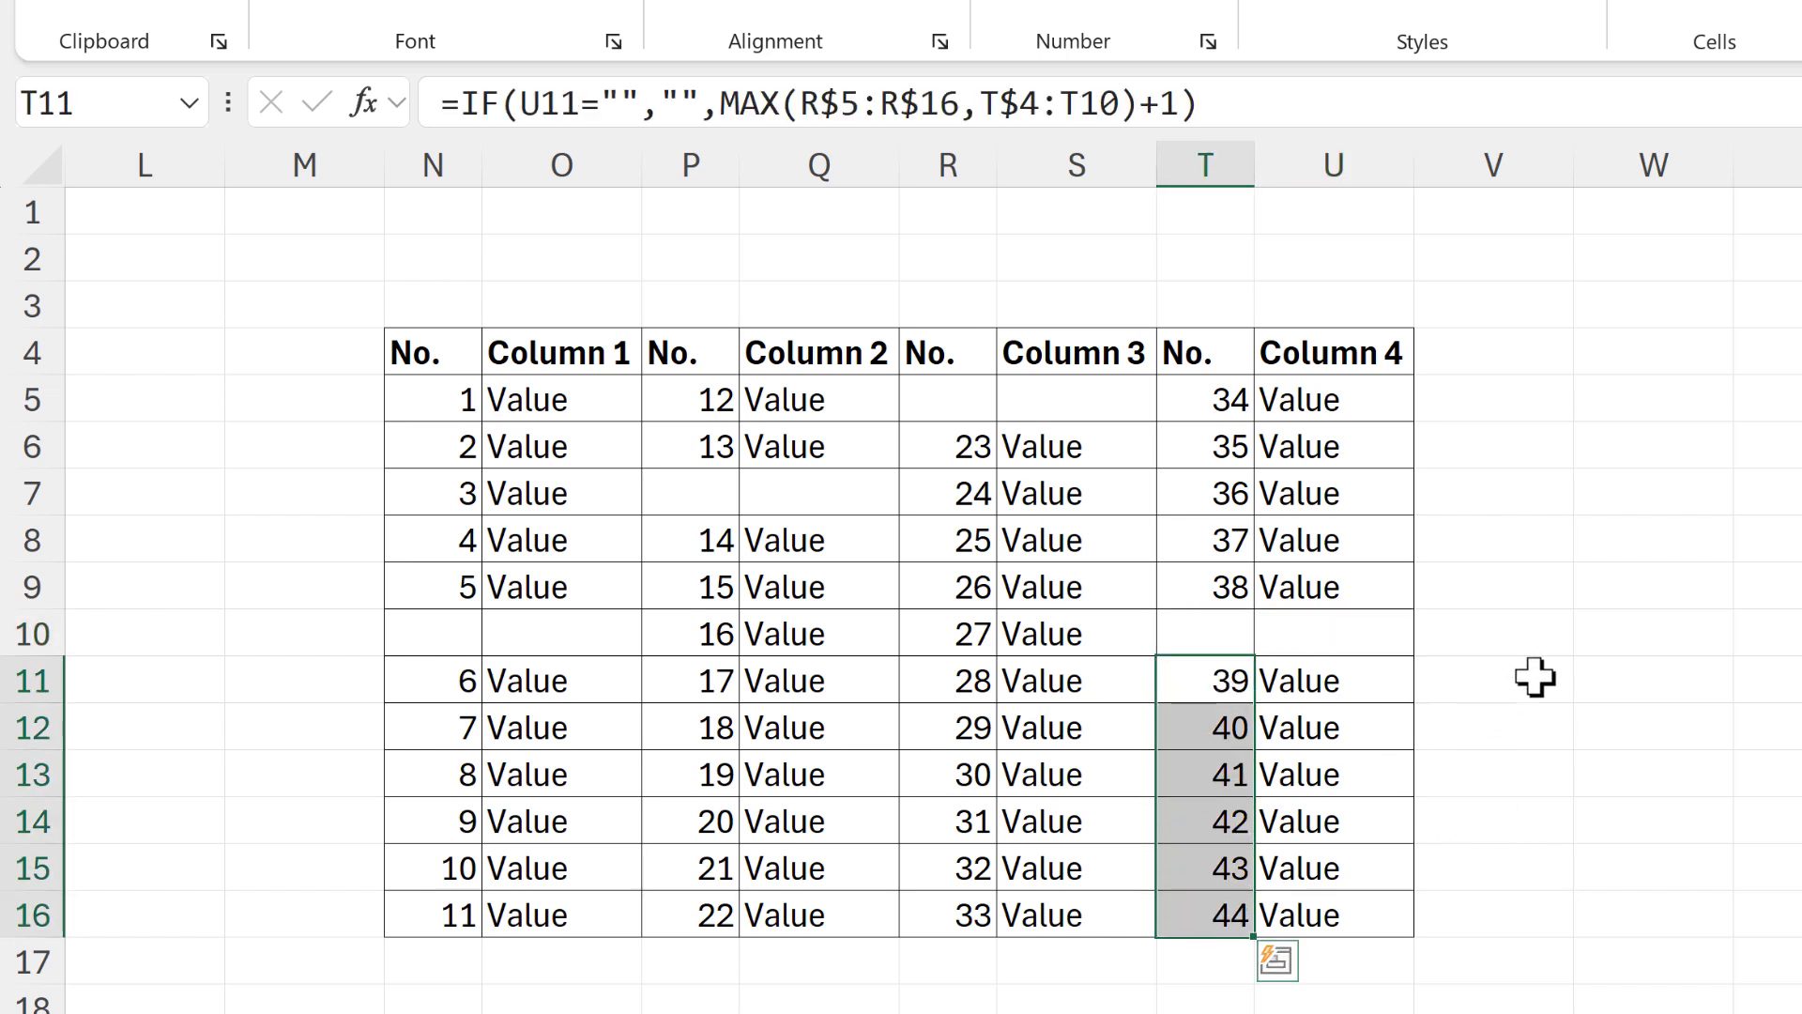
click(1649, 672)
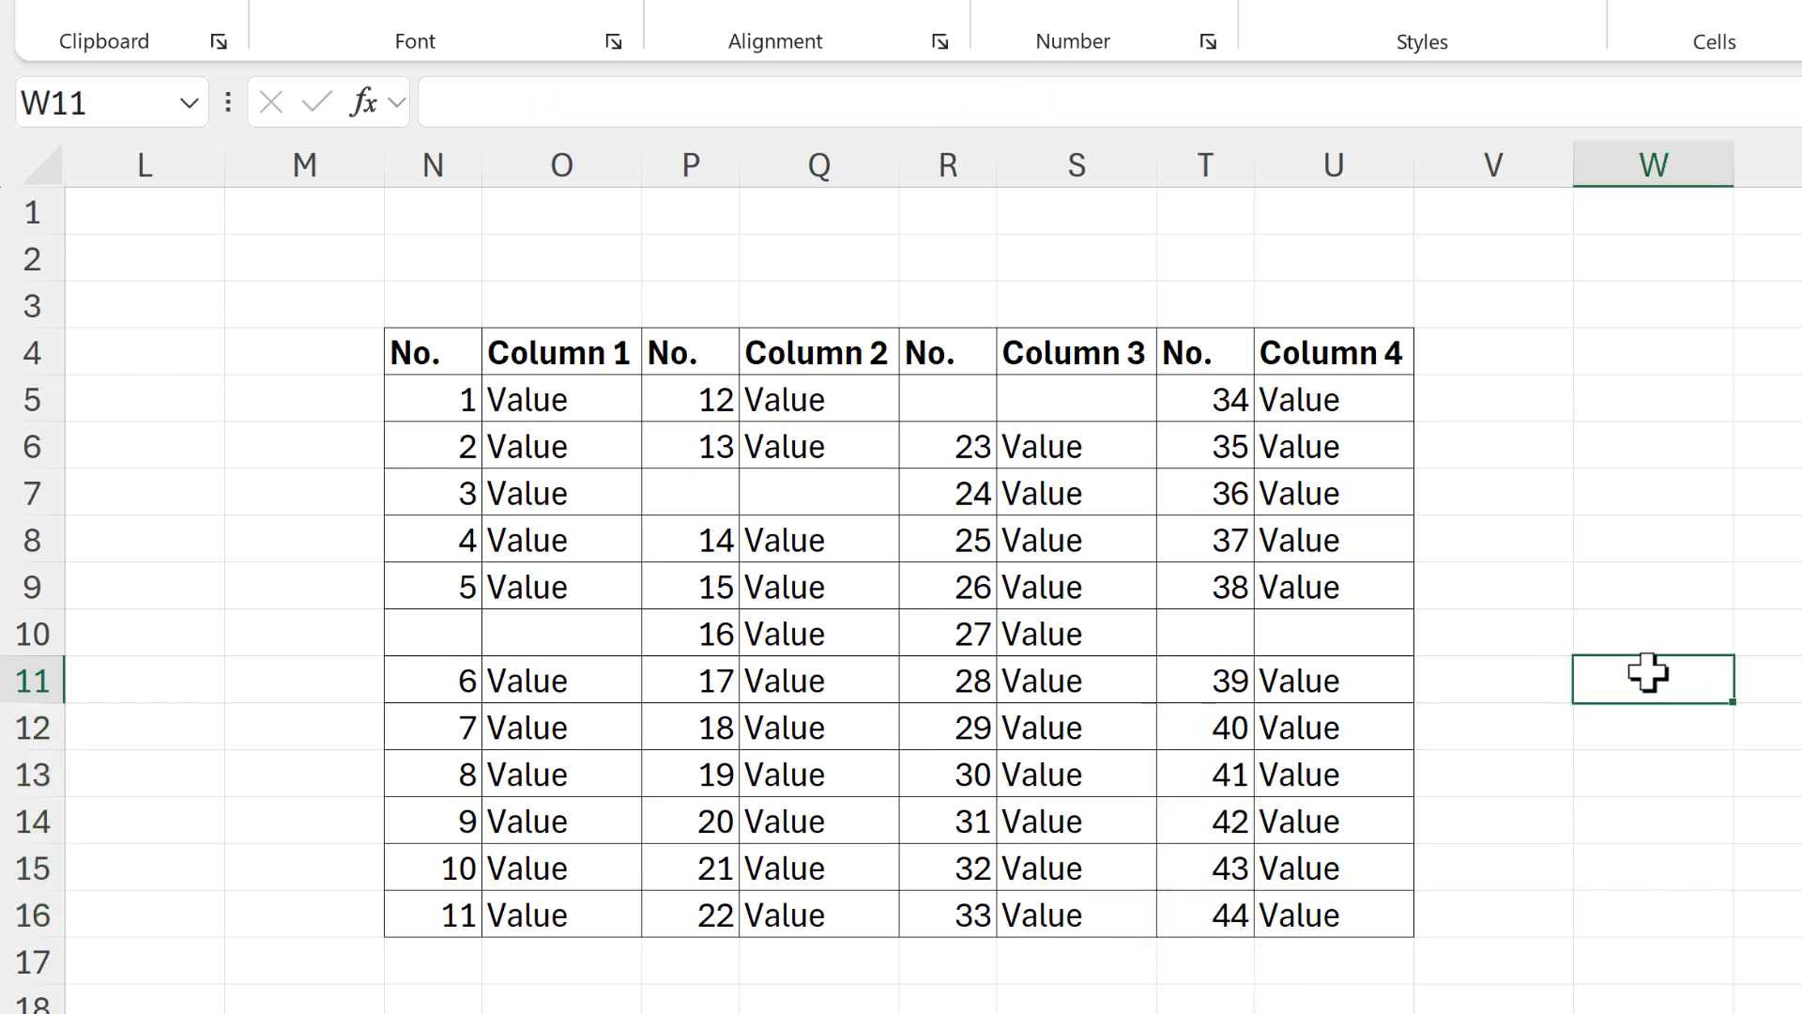